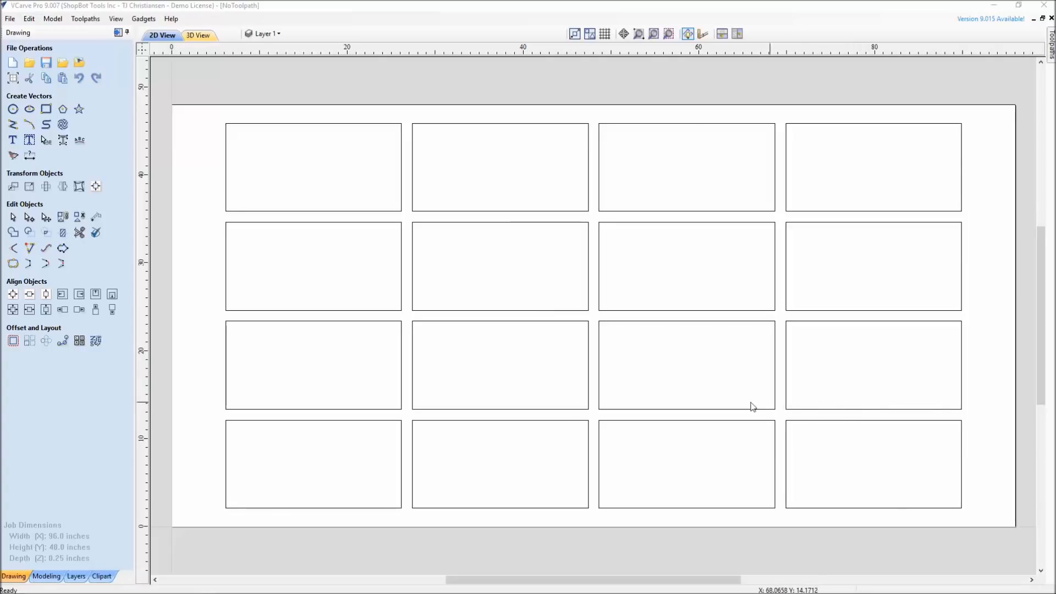
Make the lower-right corner the start point of the rectangle in the second column, second row from the bottom, using node editing
click(418, 410)
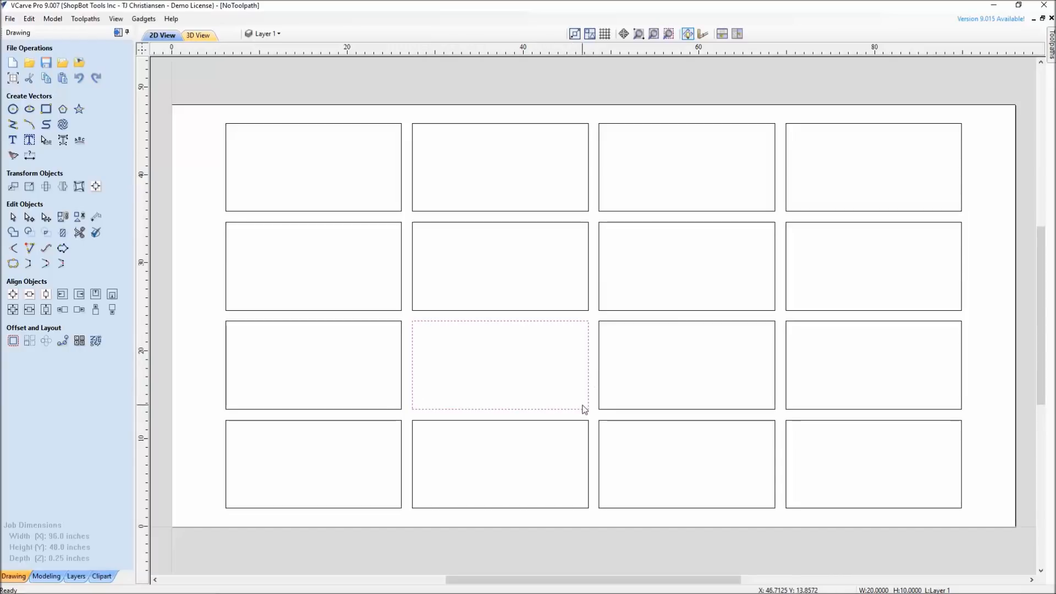
scroll(465, 399, up, 2)
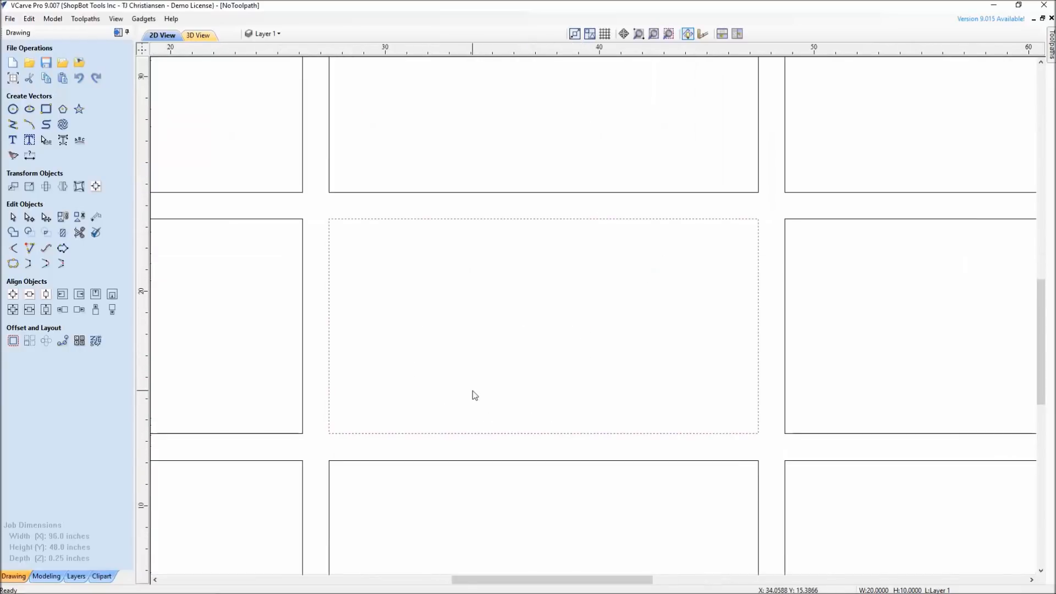
click(29, 218)
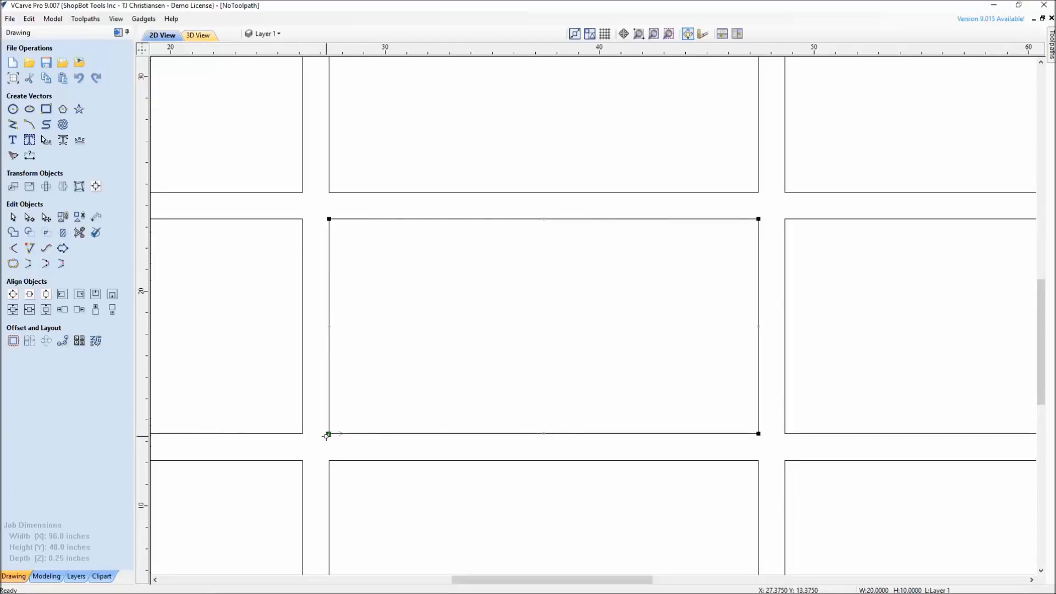
right_click(760, 435)
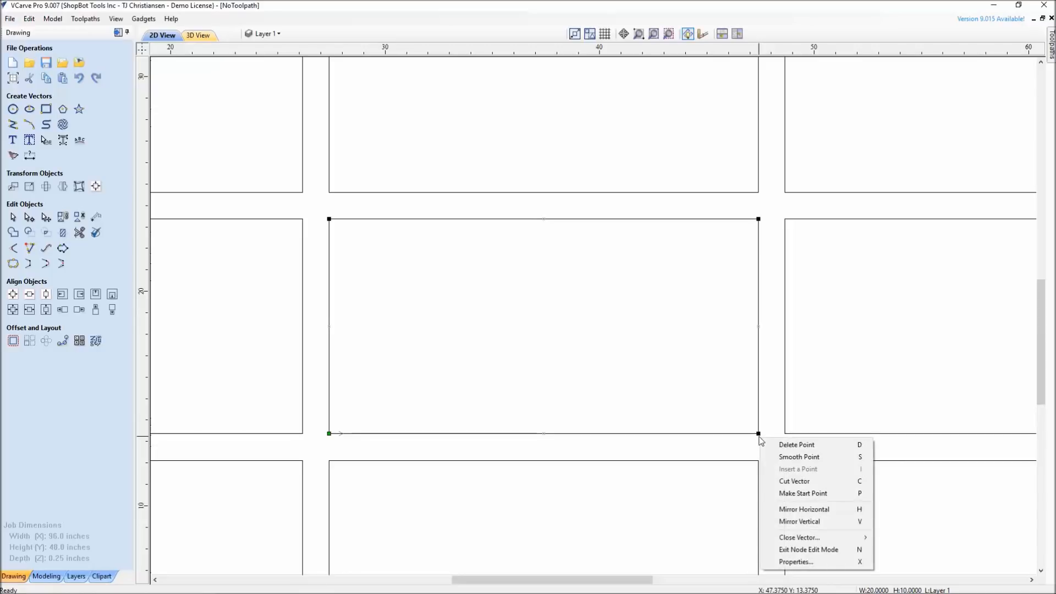
click(791, 494)
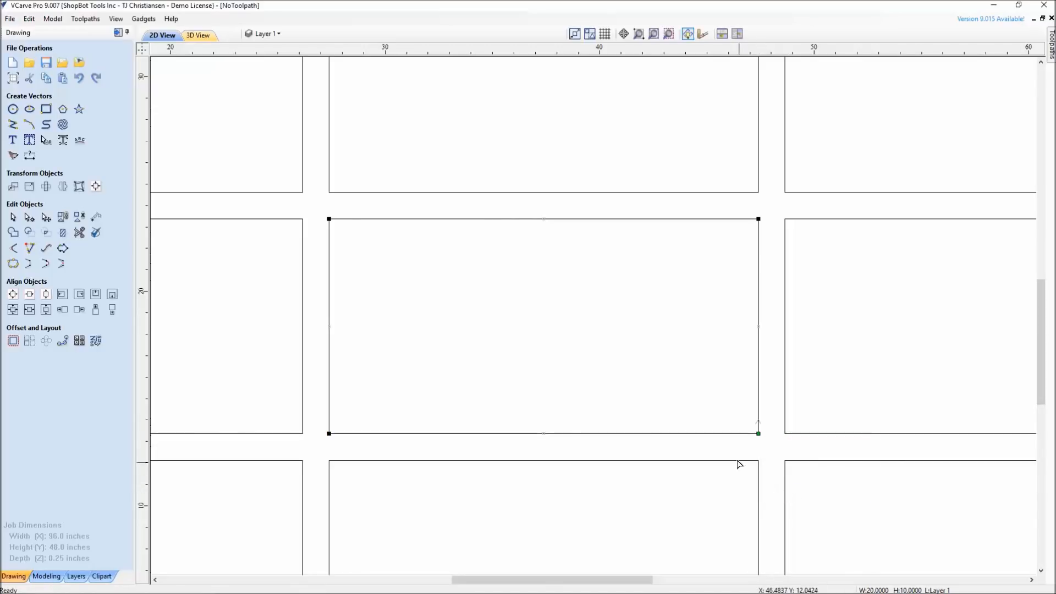
scroll(734, 445, down, 5)
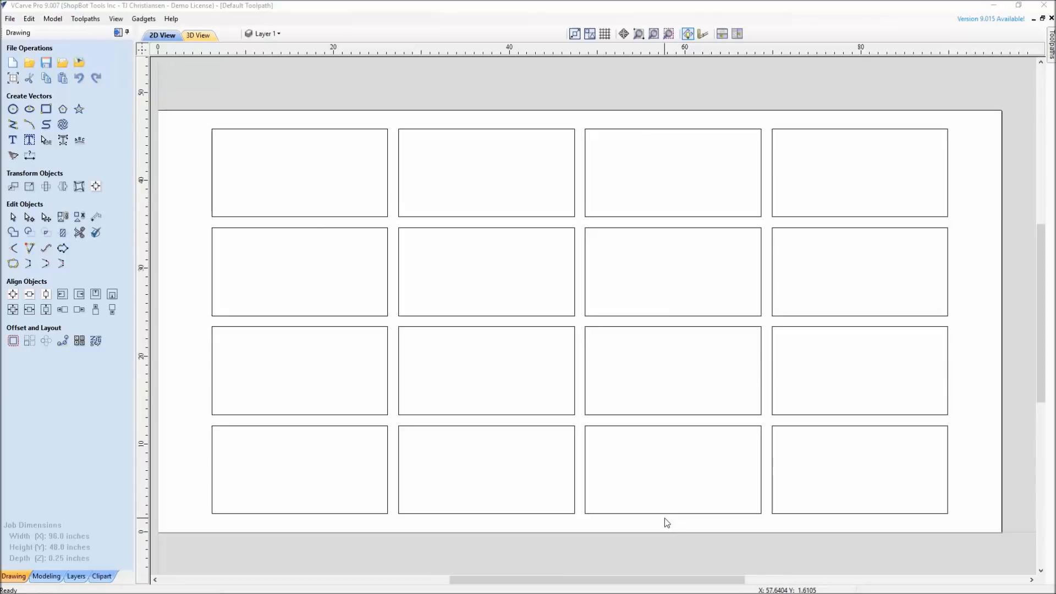
Calculate the existing profile toolpath for all rectangles with its start points set to Keep Current Start Points
click(121, 32)
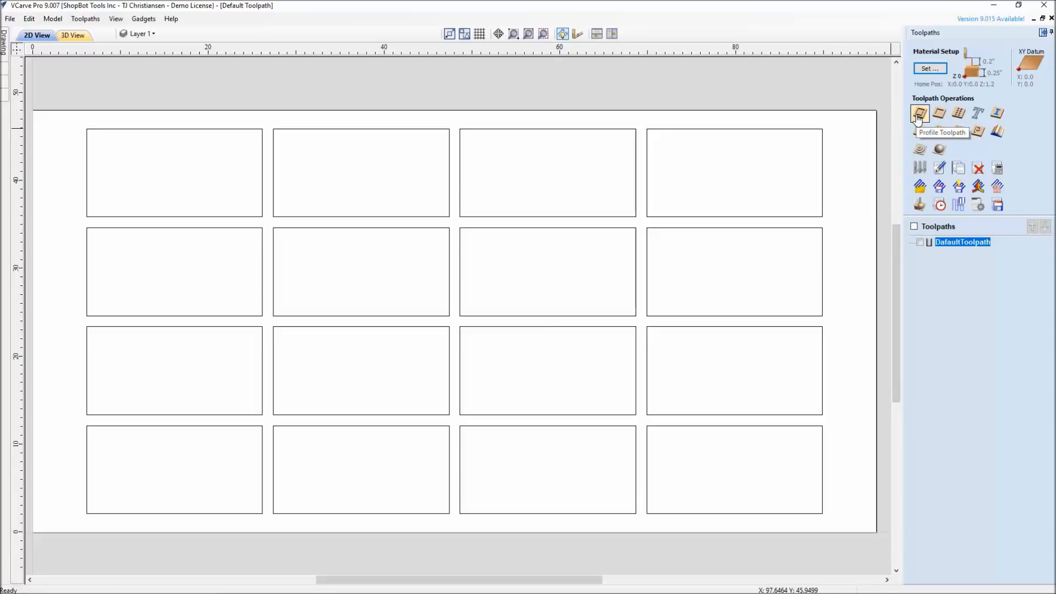
double_click(951, 243)
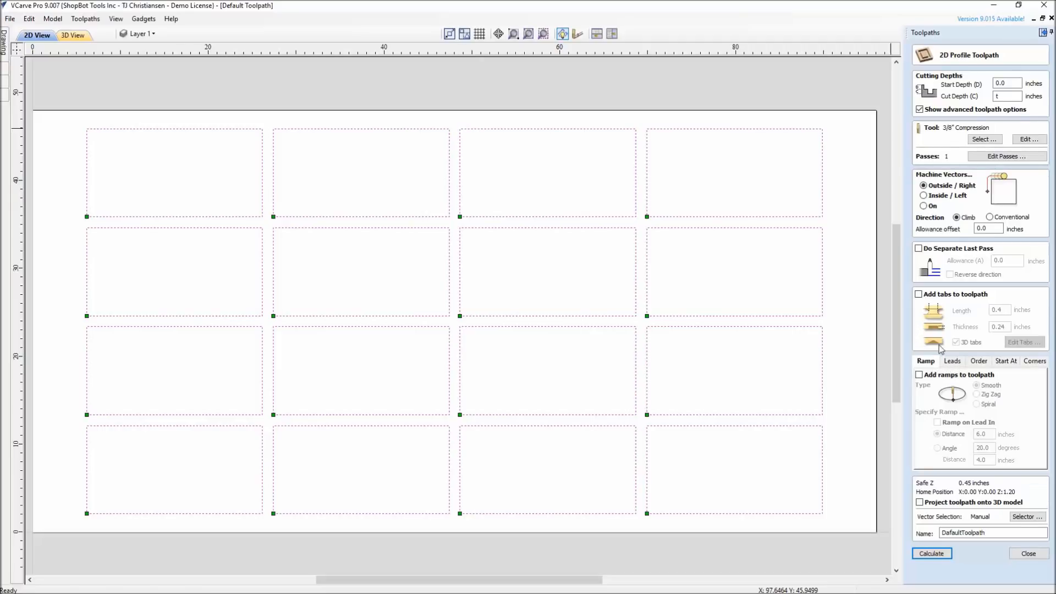
click(1005, 364)
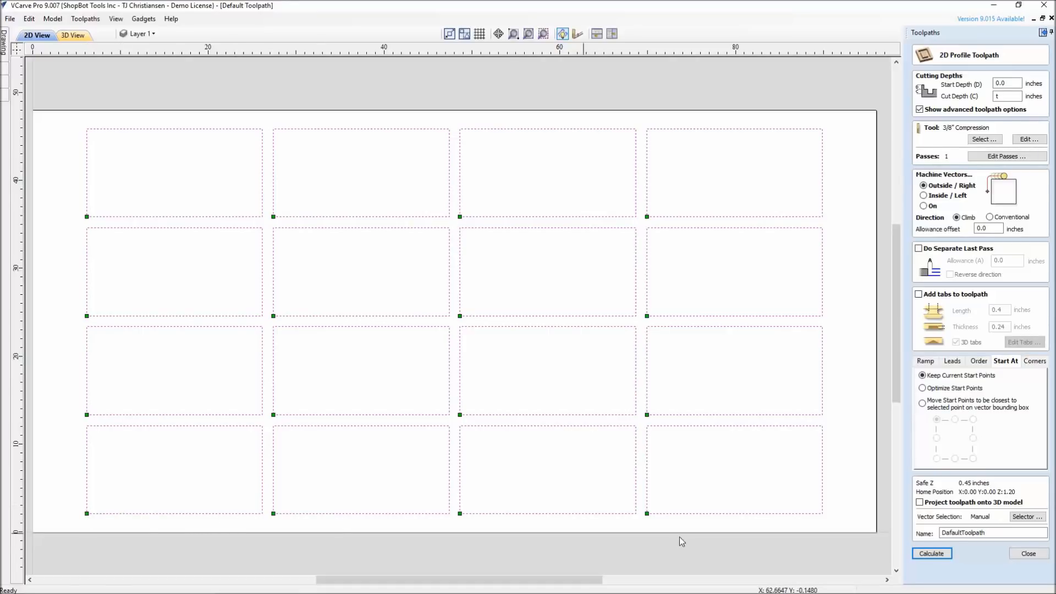
click(919, 553)
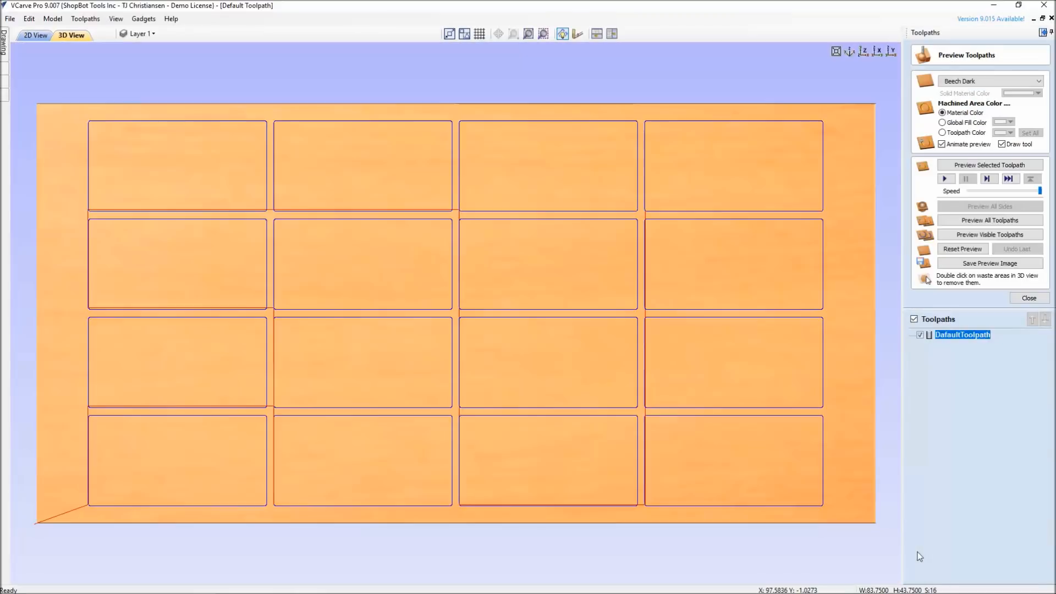
Examine the cutting order and rapid moves between the rectangles in the 3D toolpath preview from several angles
drag(475, 540, 408, 395)
scroll(148, 393, up, 2)
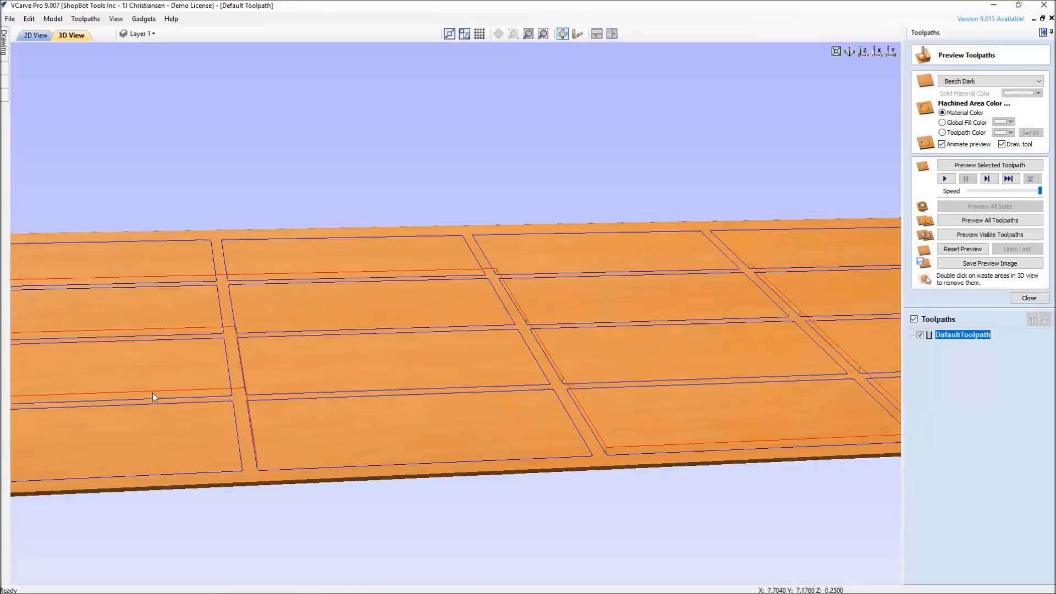
scroll(153, 397, down, 3)
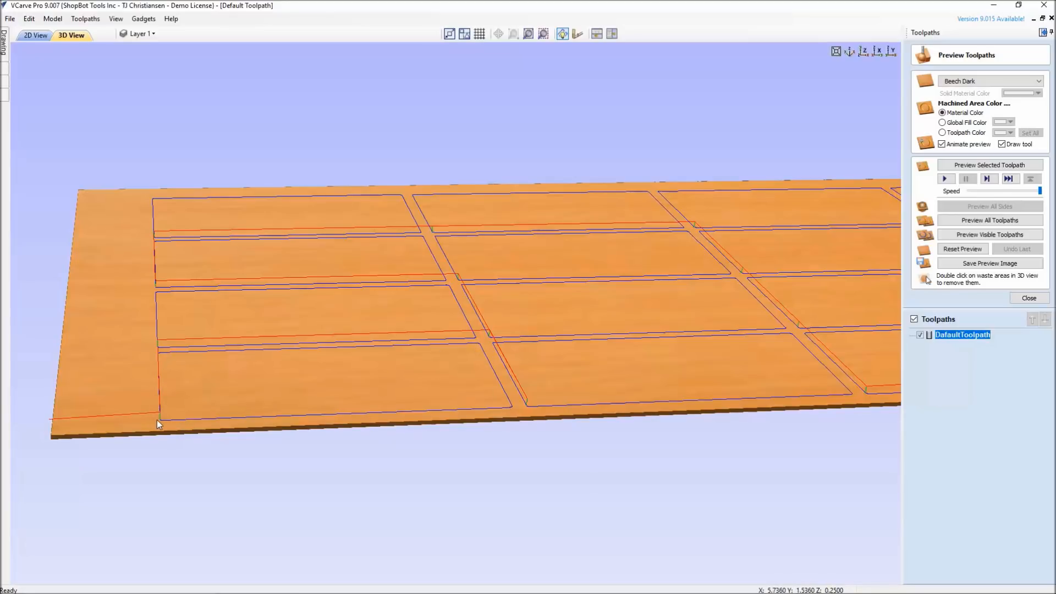
drag(157, 409, 318, 387)
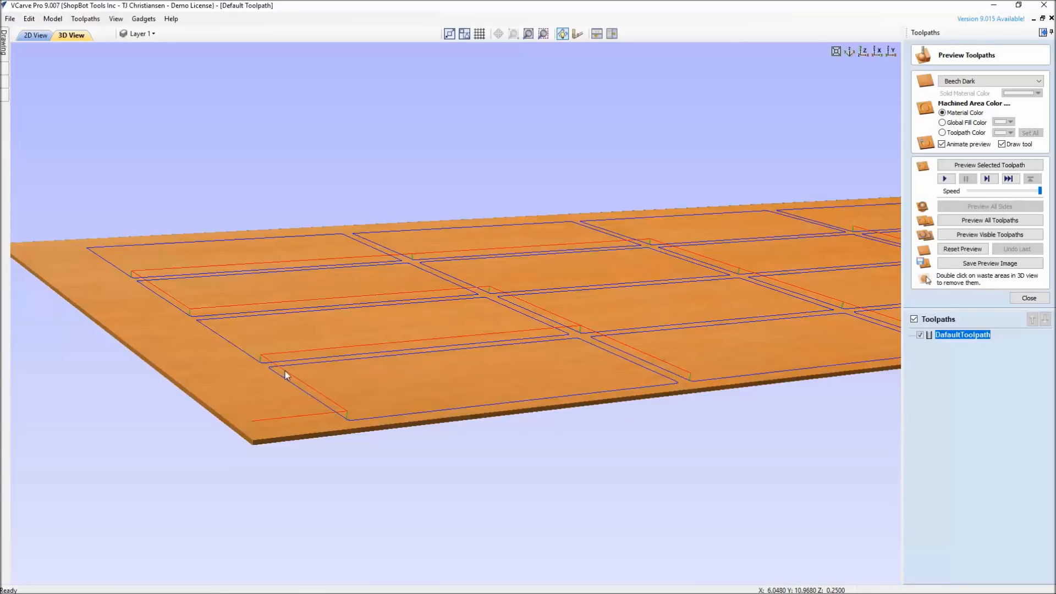
drag(437, 408, 285, 454)
scroll(353, 440, down, 3)
scroll(365, 429, up, 2)
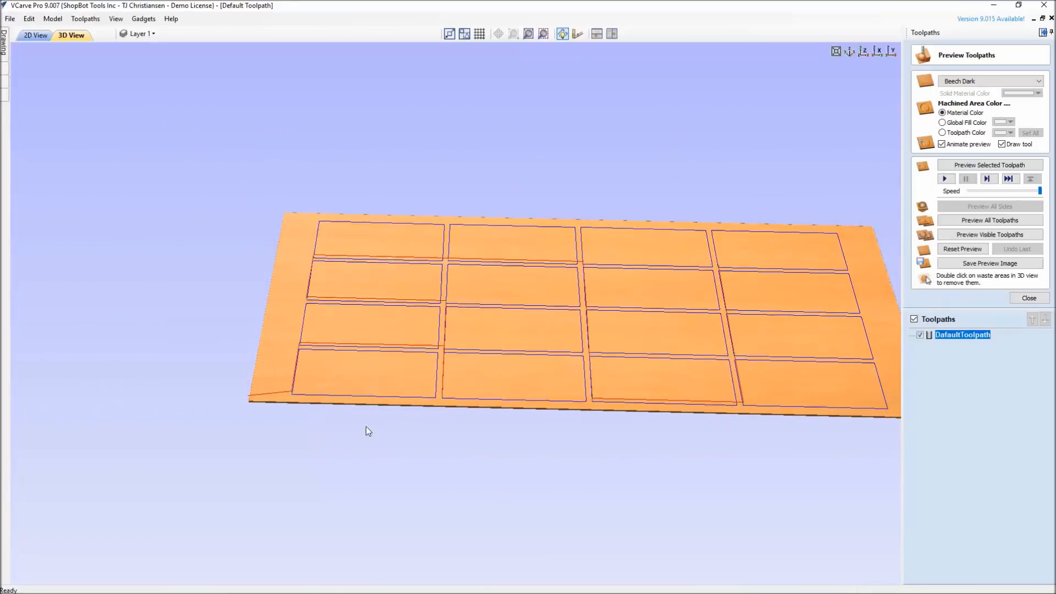
drag(266, 420, 307, 339)
drag(389, 374, 481, 384)
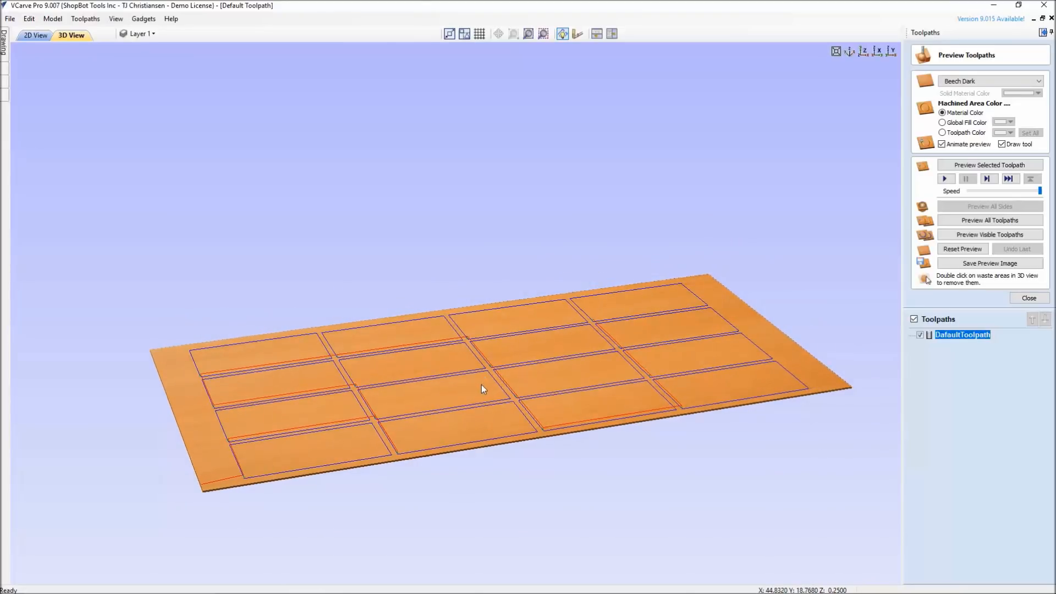
scroll(481, 385, up, 3)
drag(494, 487, 506, 449)
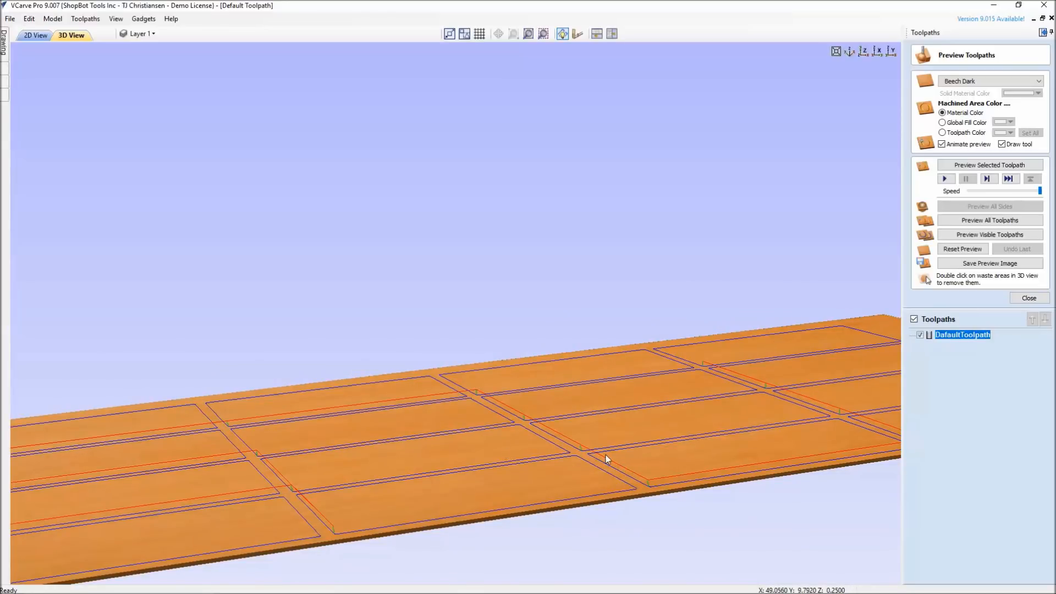
drag(322, 458, 420, 423)
drag(613, 391, 540, 394)
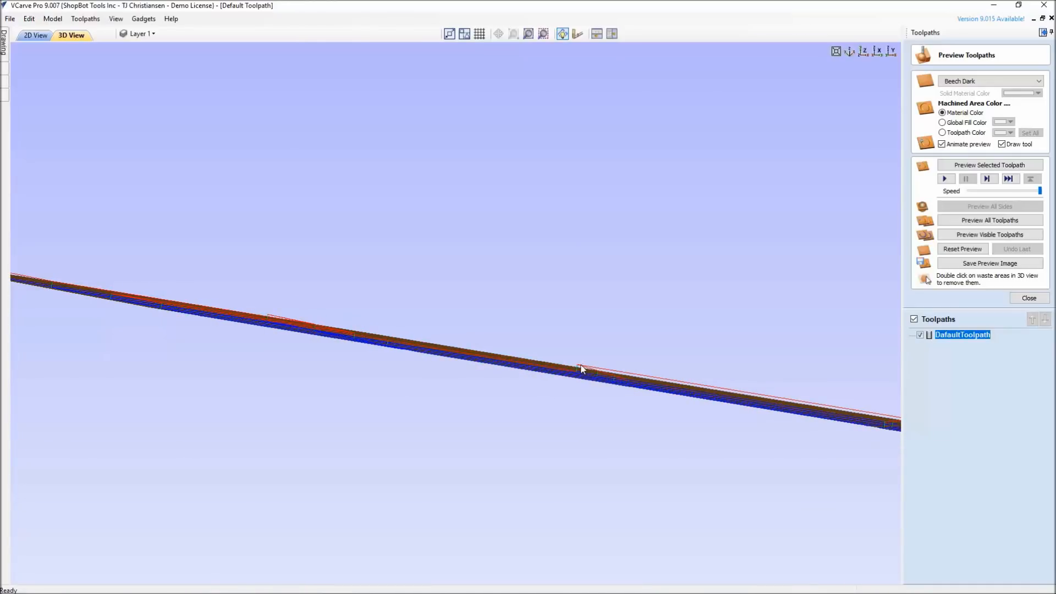
drag(490, 365, 266, 519)
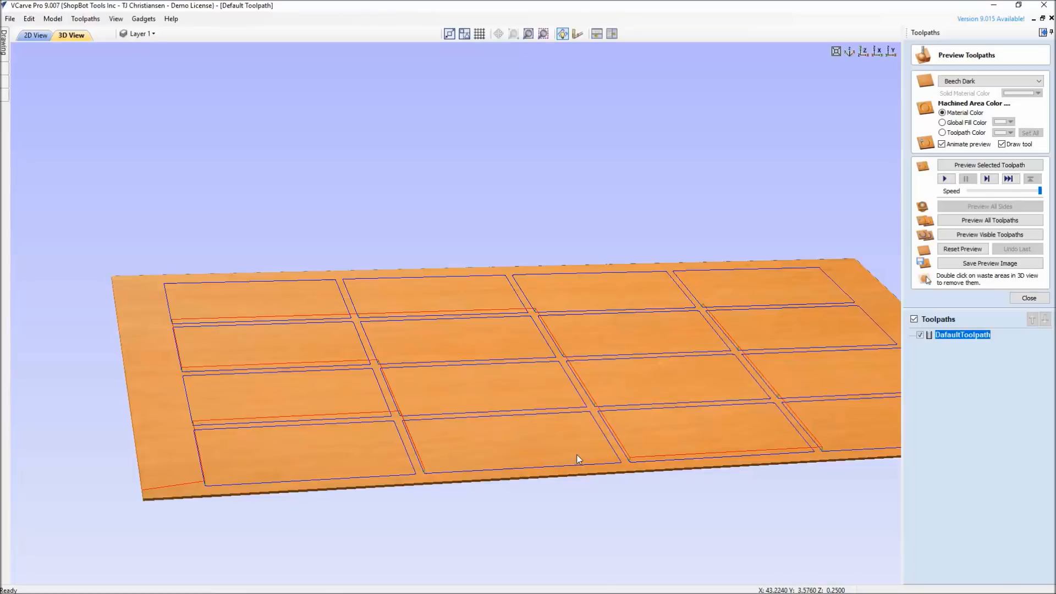
scroll(529, 438, down, 3)
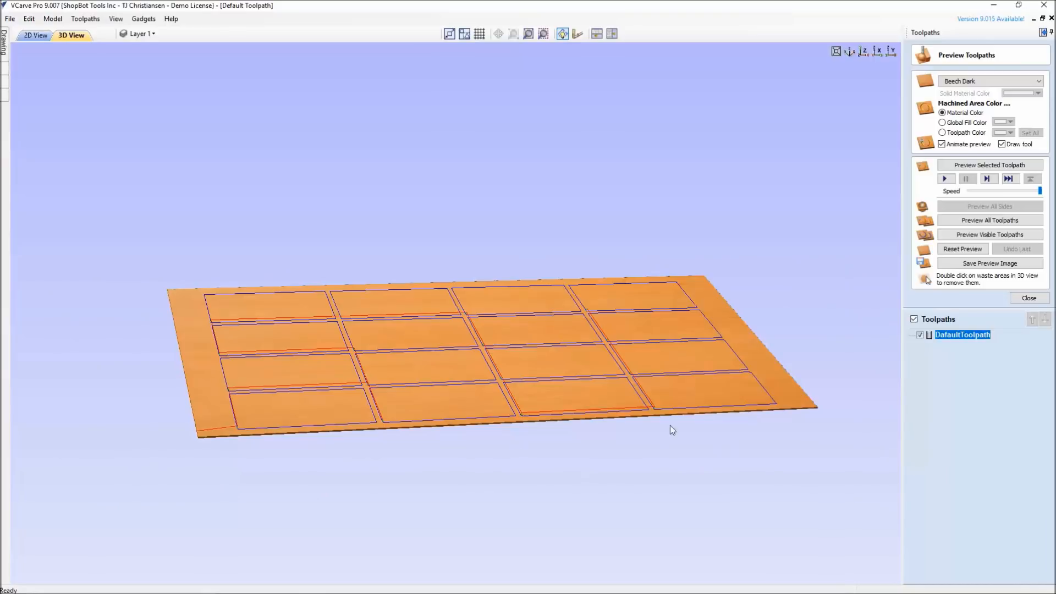
drag(487, 430, 681, 421)
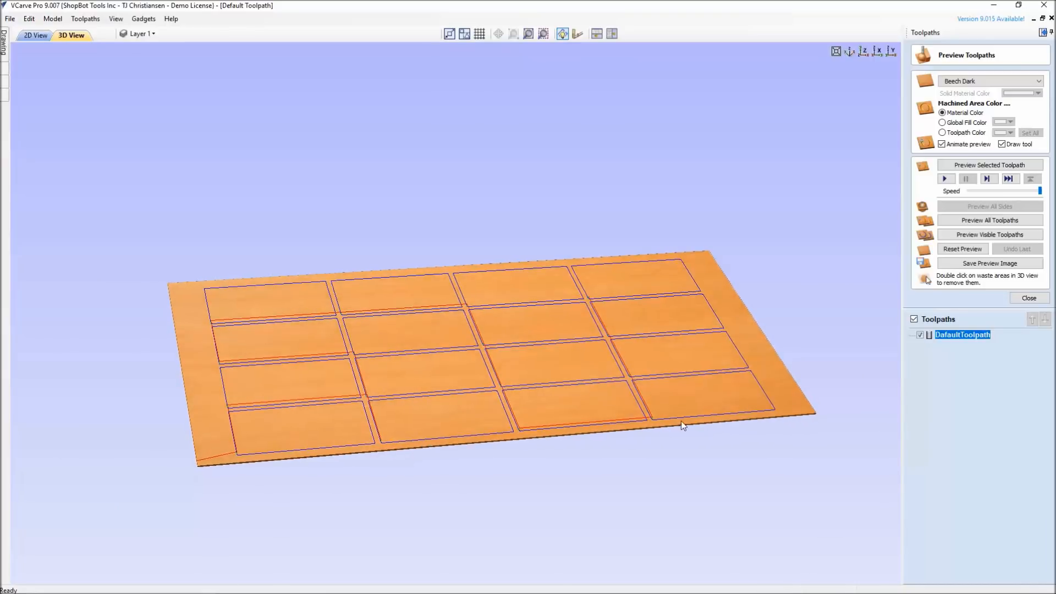
Check the estimated machining time of the default toolpath in the toolpaths summary
click(1032, 303)
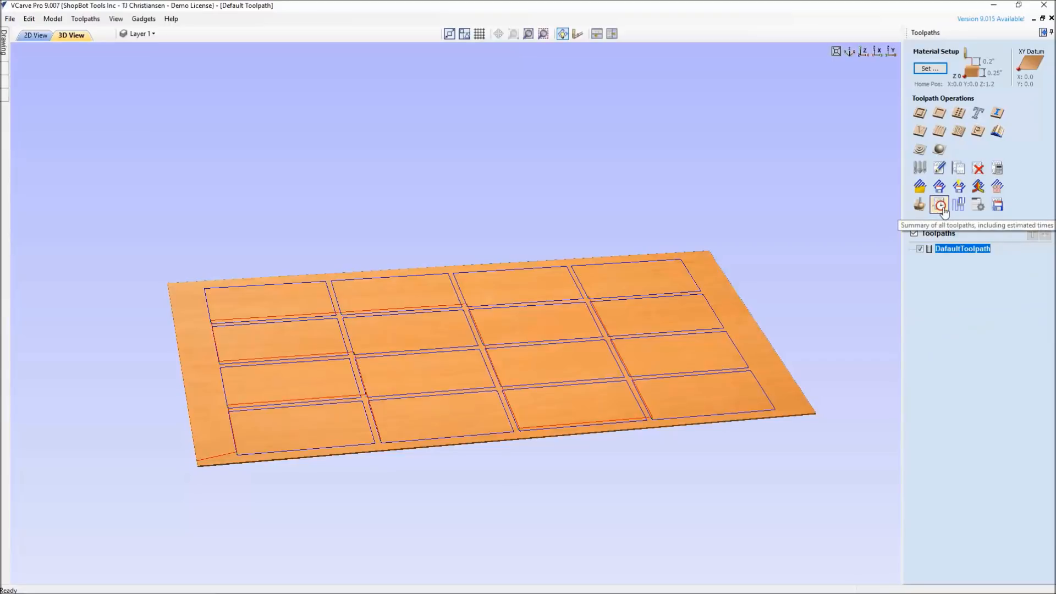
click(939, 205)
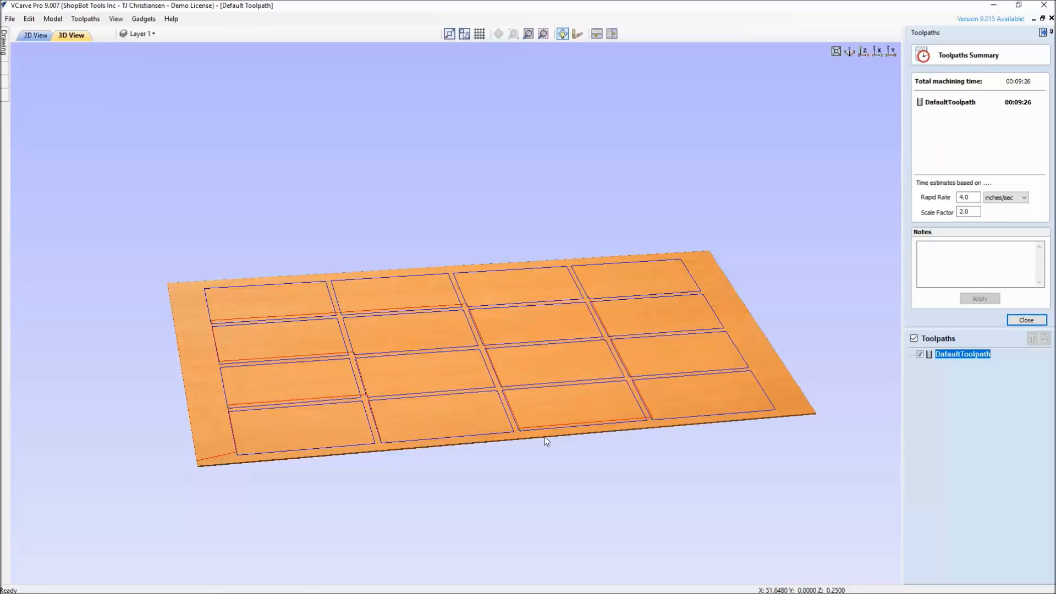
click(1026, 320)
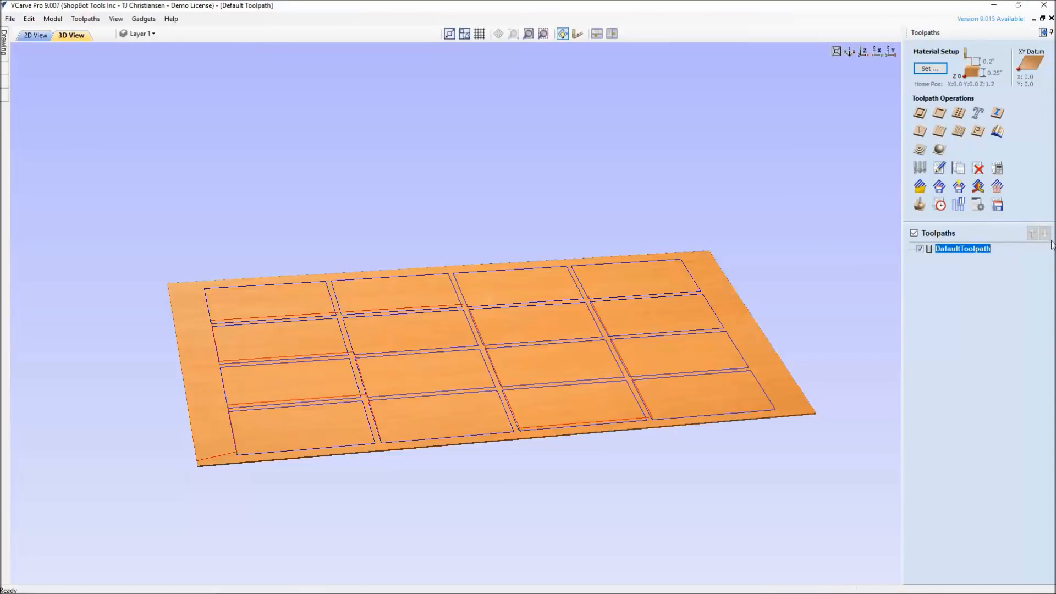
Switch the profile toolpath to Optimize Start Points, rename it OptimizeToolpath and recalculate it
double_click(961, 249)
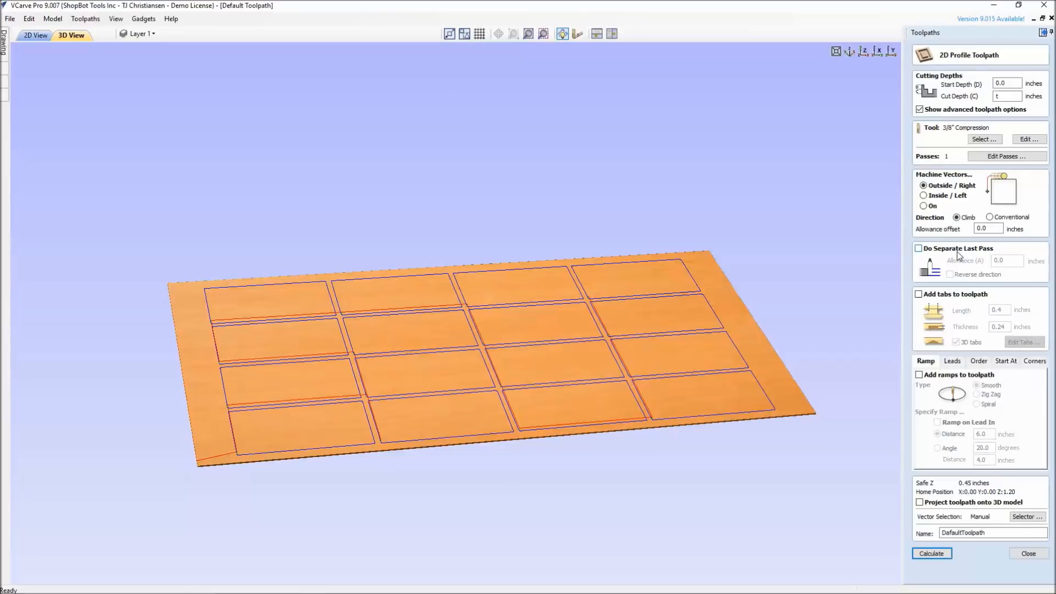
click(1012, 363)
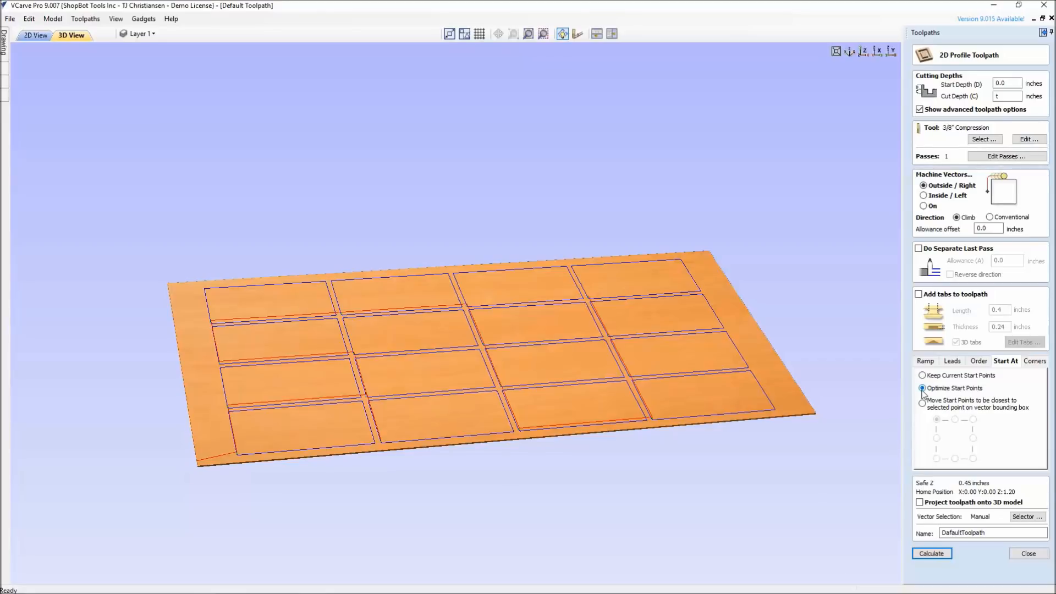
drag(964, 532, 926, 531)
key(Delete)
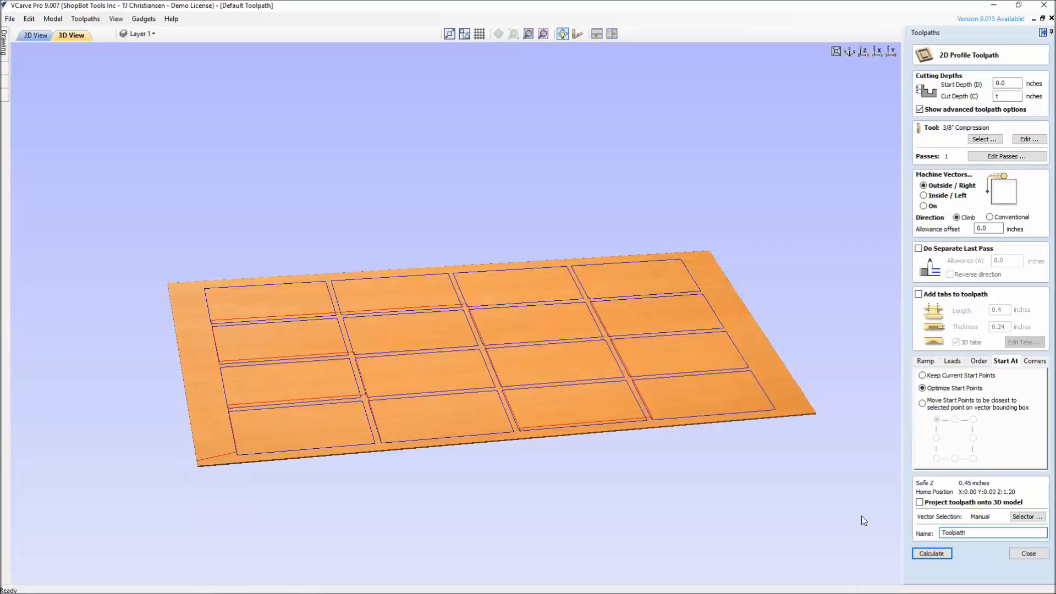
text(Optimize)
click(932, 554)
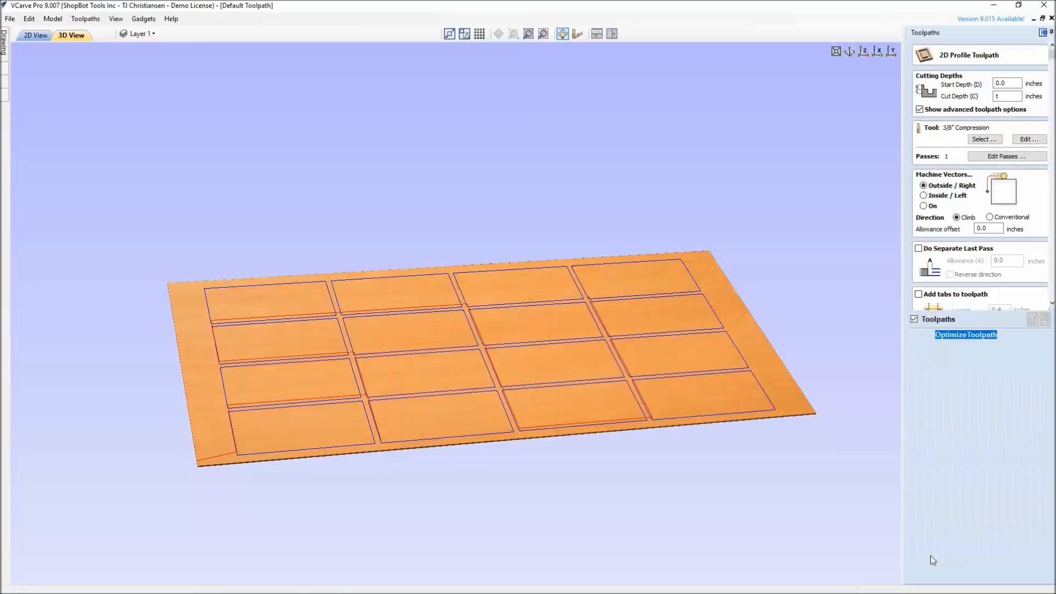
Inspect the entry points and rapid moves of the optimized toolpath across the sheet in the 3D preview
drag(504, 408, 498, 385)
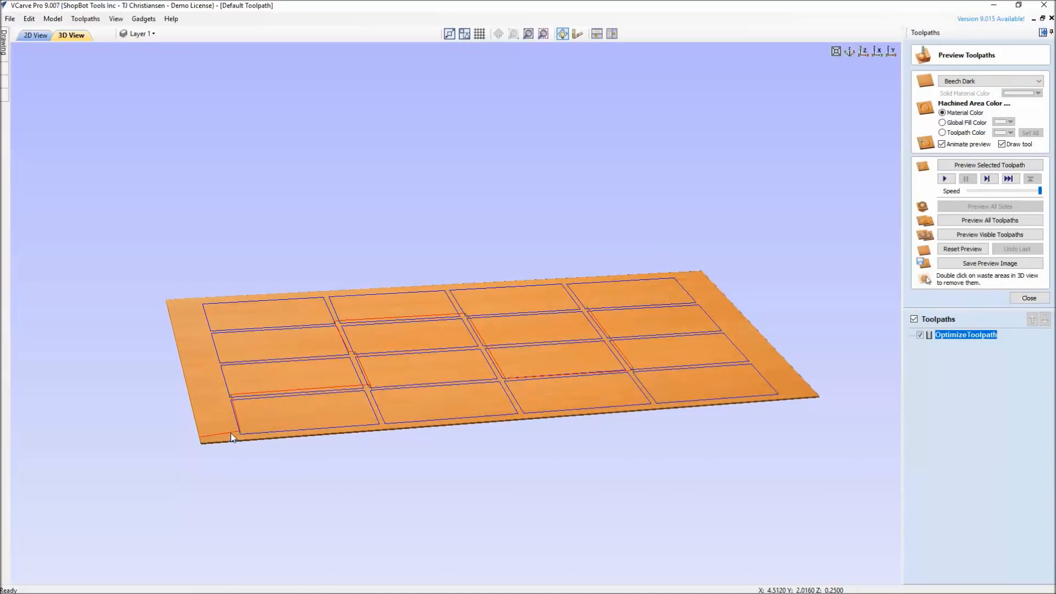
drag(302, 411, 309, 412)
scroll(310, 411, up, 5)
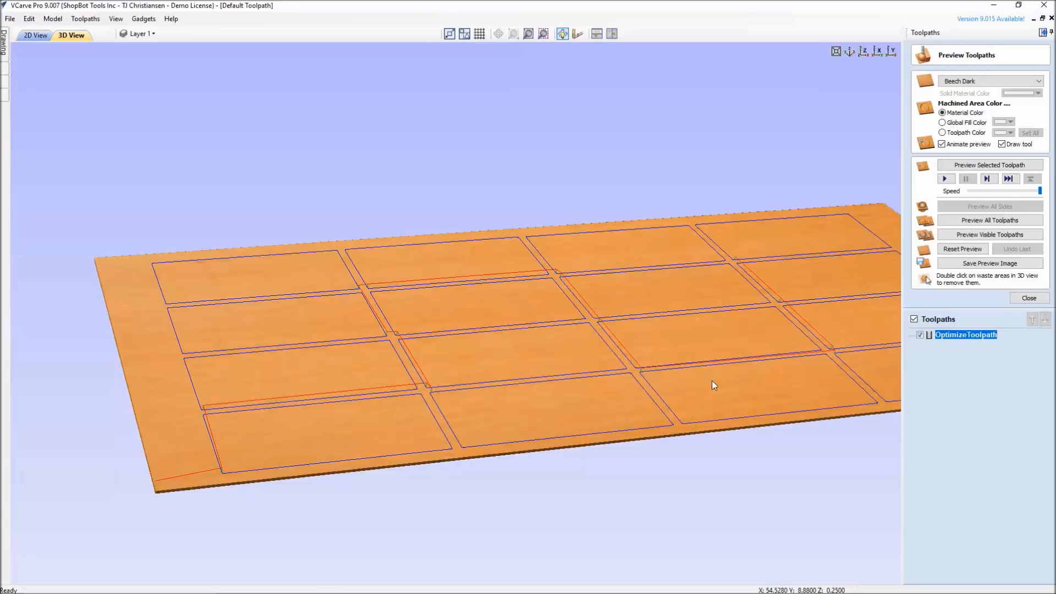
drag(675, 346, 613, 358)
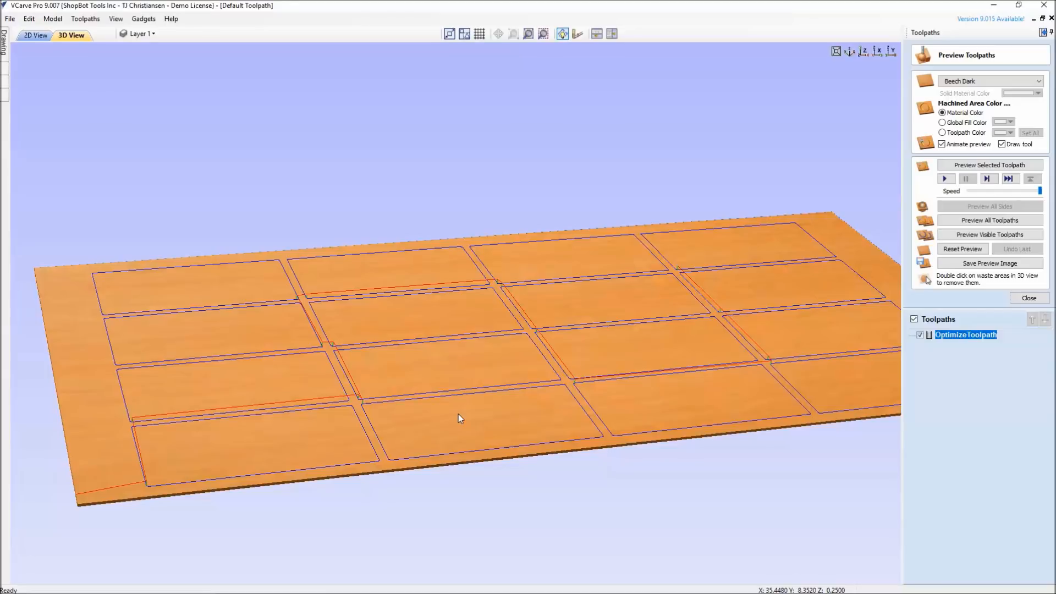
drag(469, 420, 456, 401)
scroll(442, 427, down, 3)
middle_drag(457, 401, 393, 431)
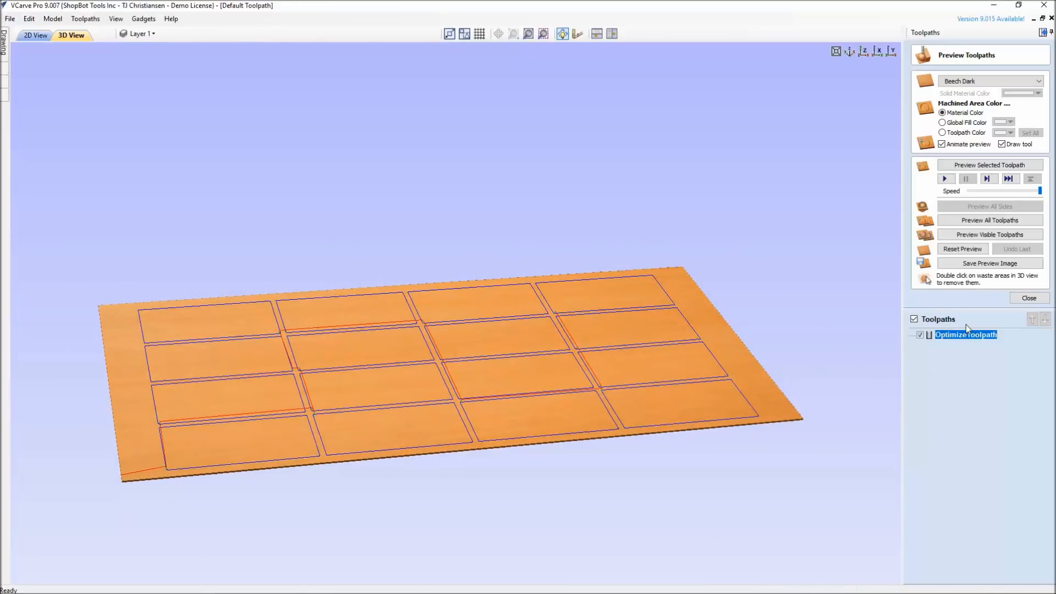
Check the estimated machining time of OptimizeToolpath in the toolpaths summary and view its moves on the sheet
click(1029, 297)
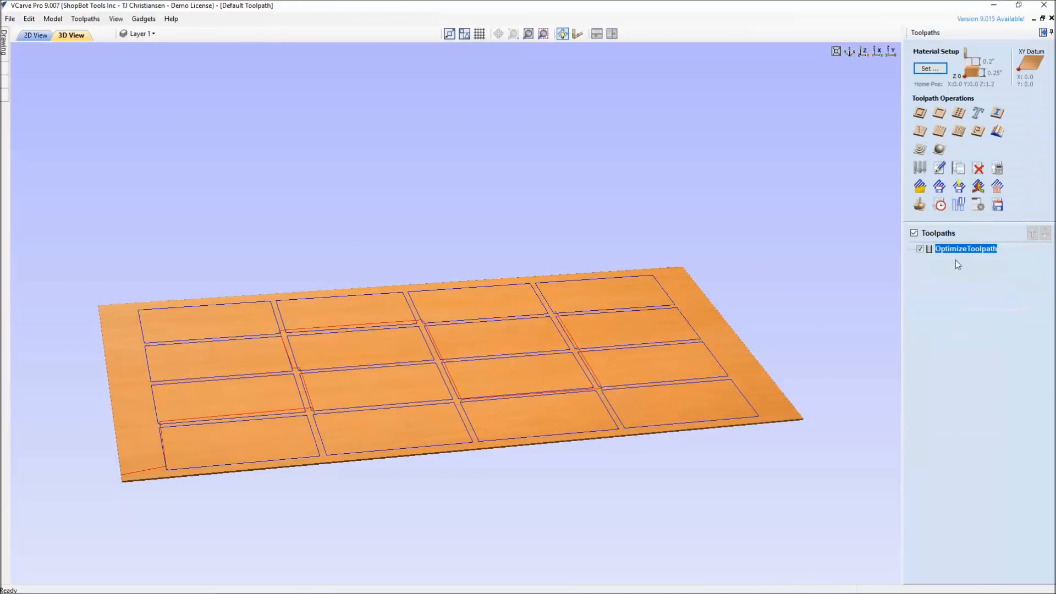
click(940, 206)
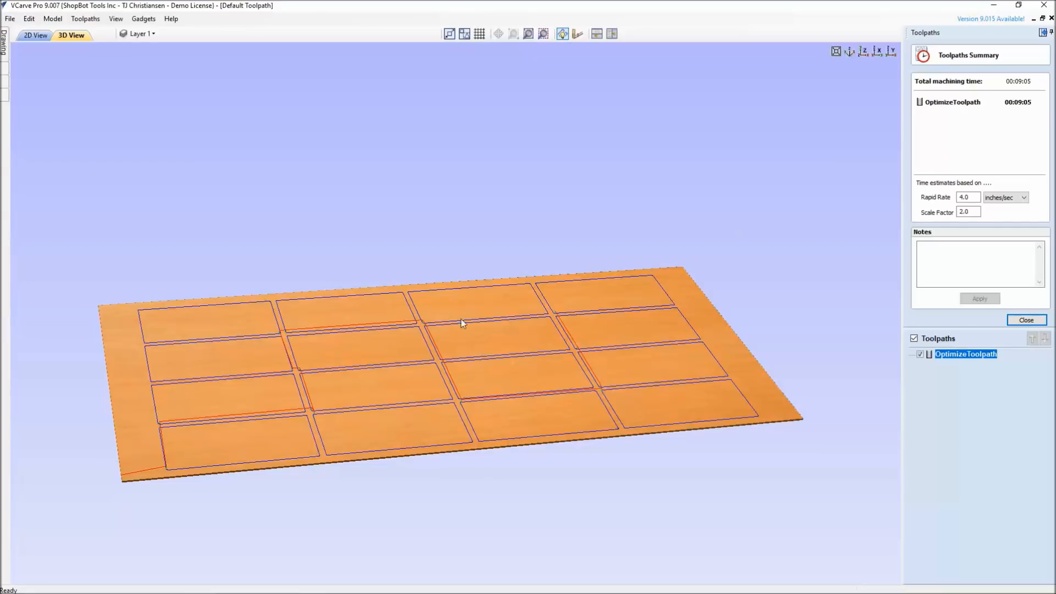
drag(304, 377, 501, 379)
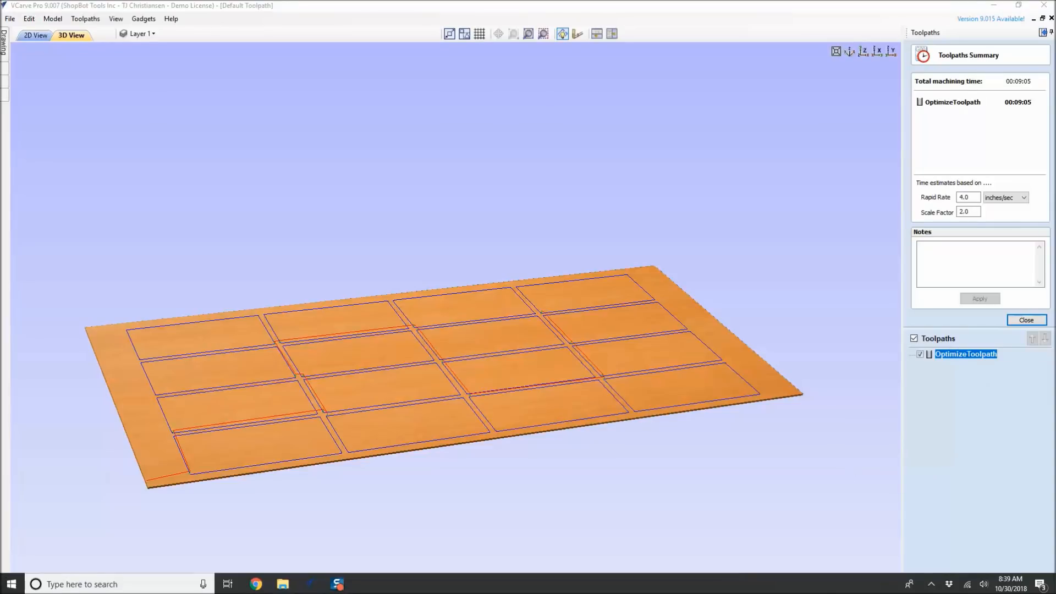
click(1026, 320)
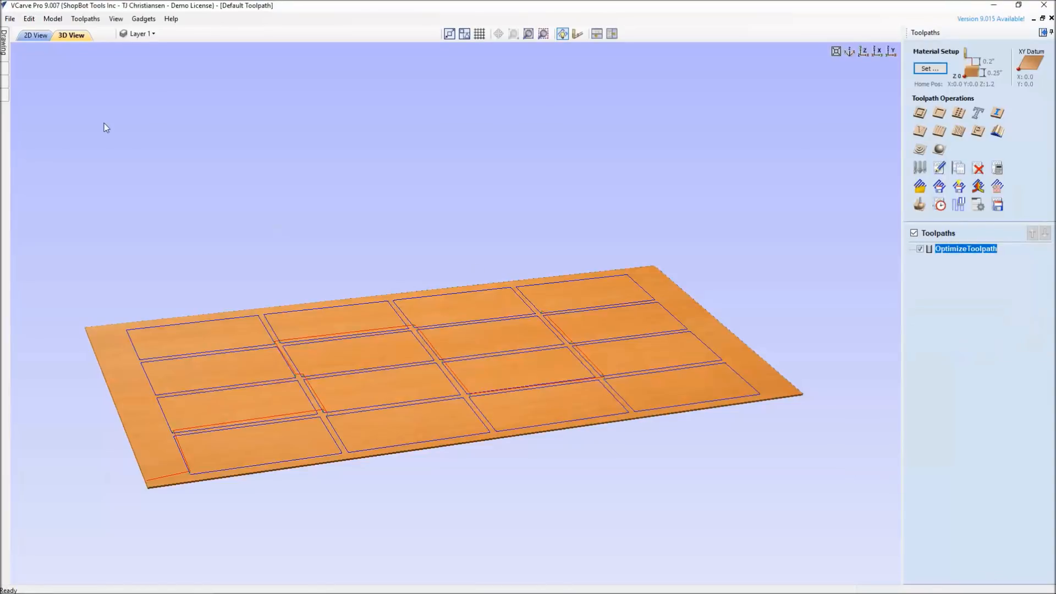
Review the start point setting of OptimizeToolpath and examine the resulting start points in the 2D view
double_click(985, 252)
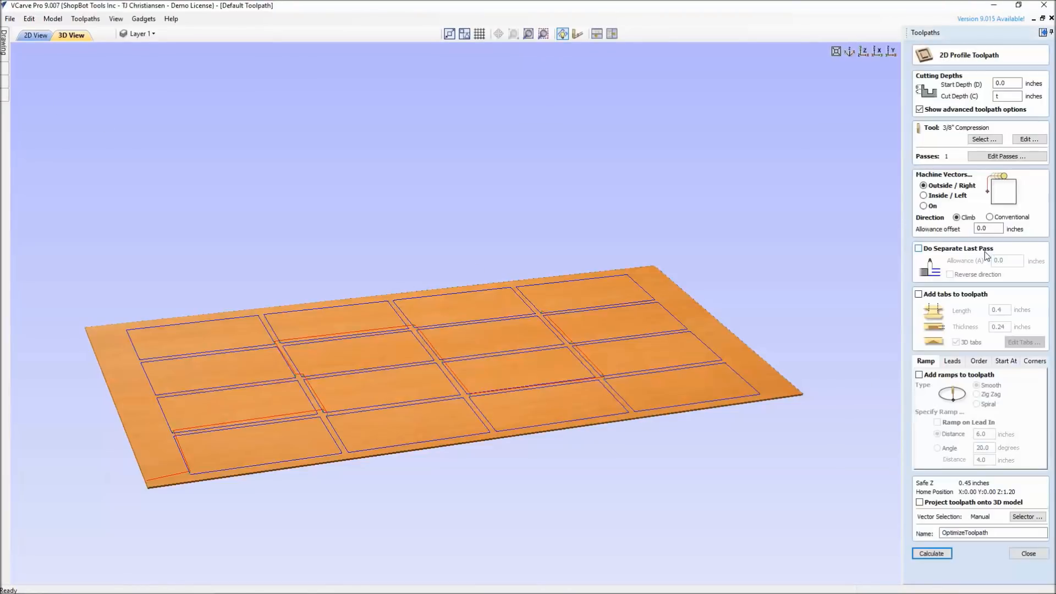
click(1006, 362)
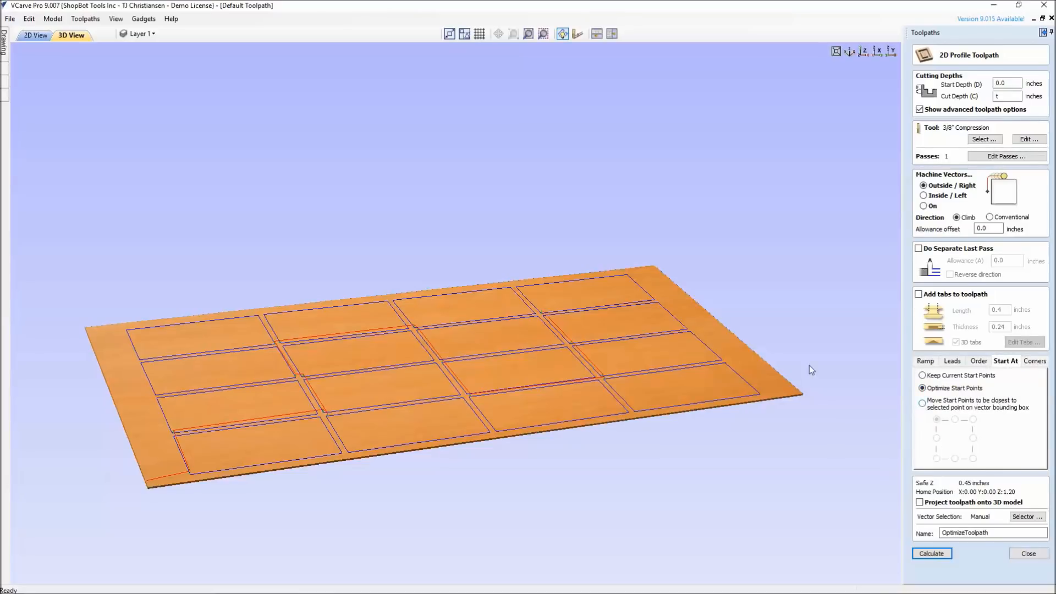
click(36, 36)
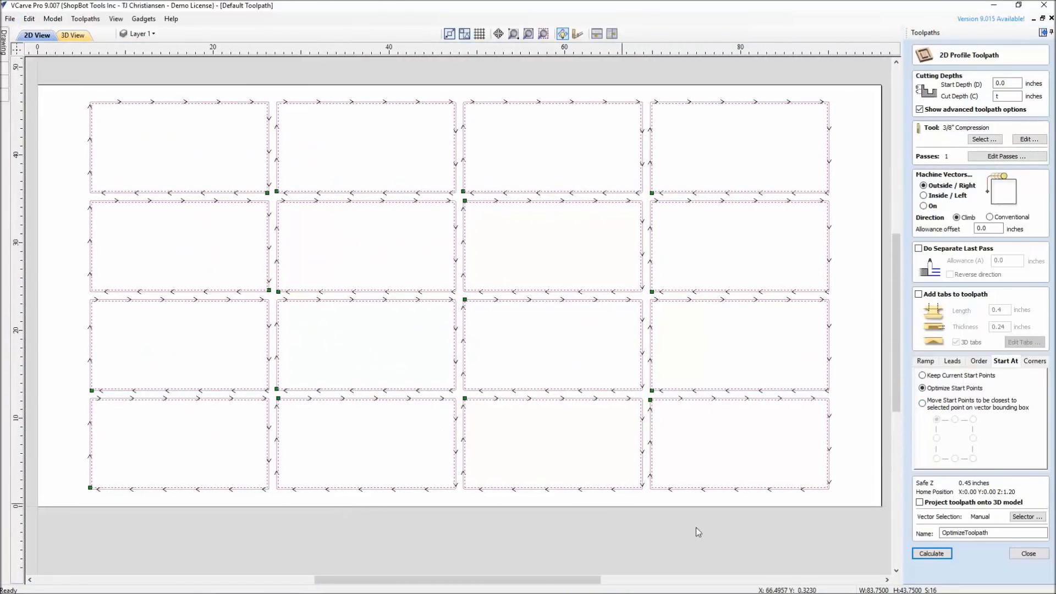
click(1028, 554)
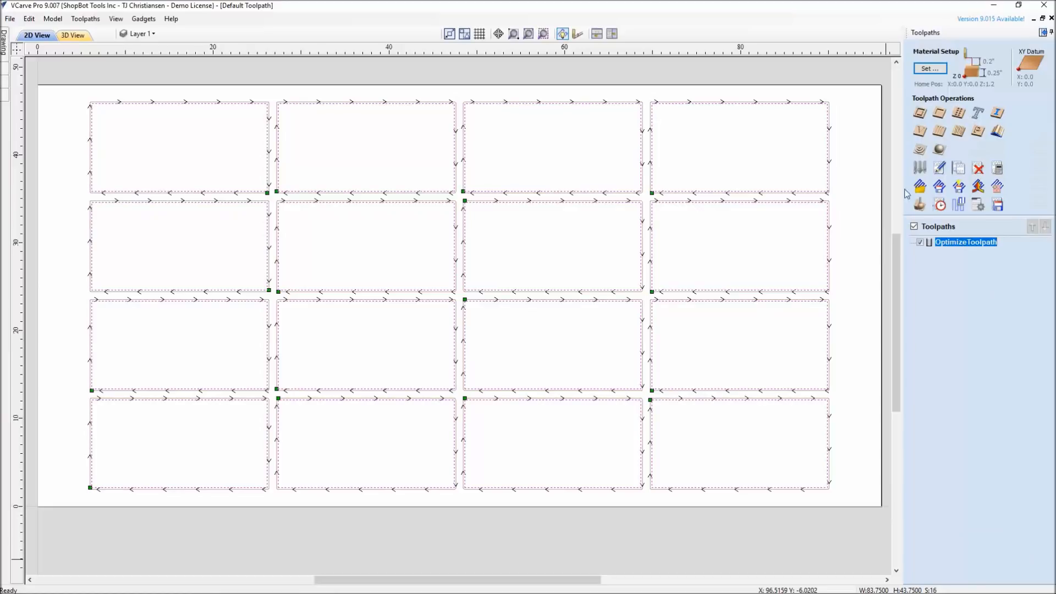
Hide OptimizeToolpath and show the nodes of the rectangle in the second row, second column
click(920, 242)
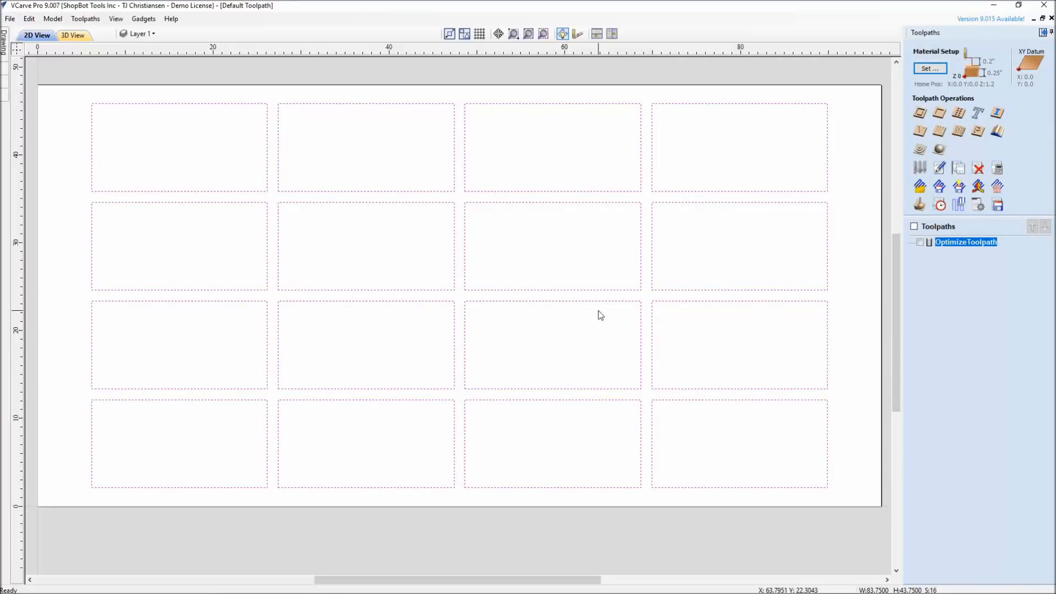
click(408, 290)
click(405, 293)
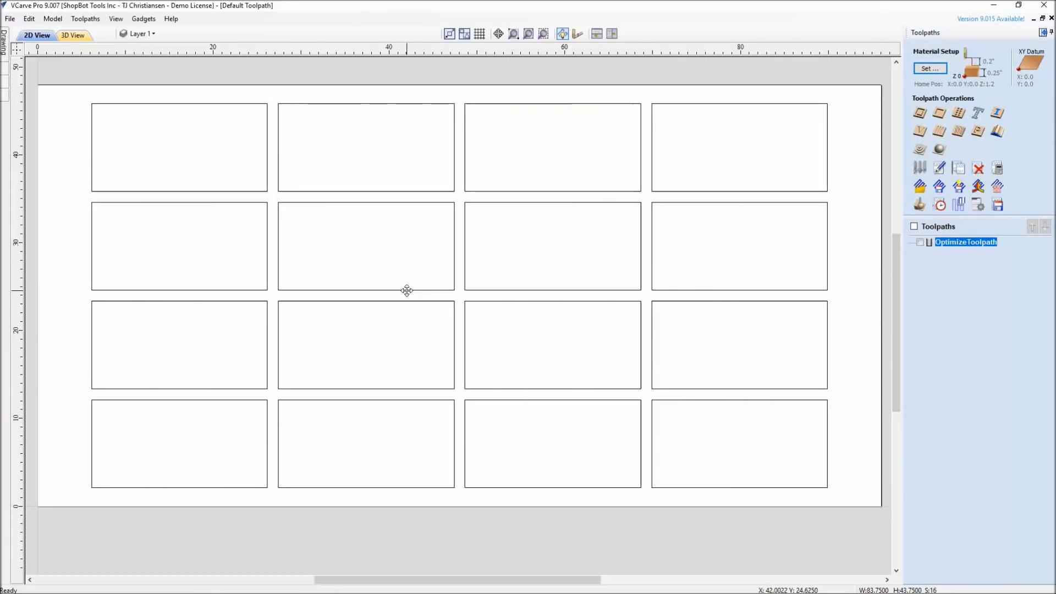
click(405, 290)
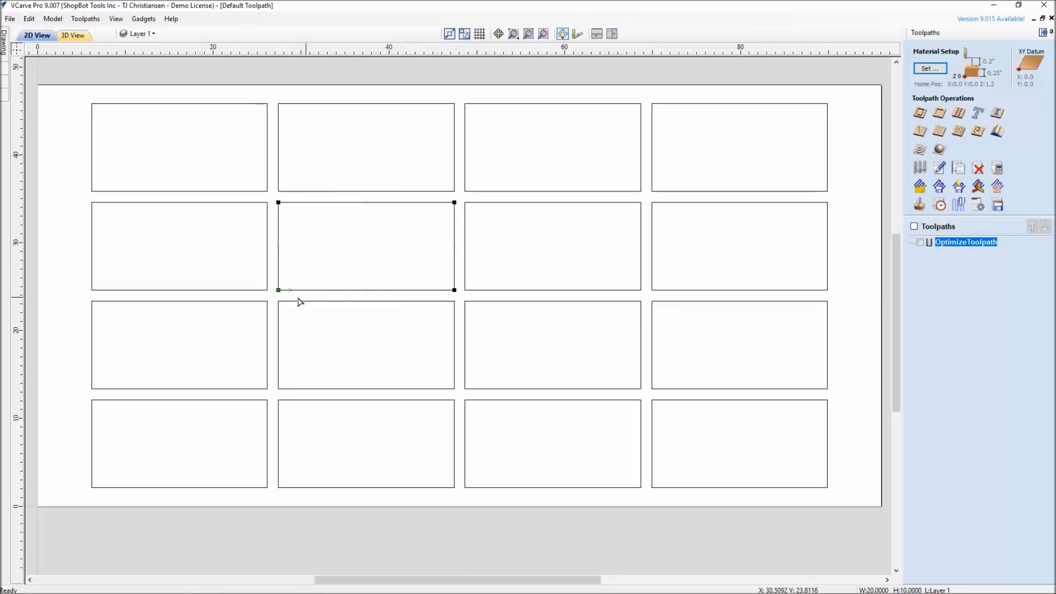
Make the facing corners of the four rectangles around the junction of rows 1–2 and columns 1–2 their start points
click(267, 207)
right_click(268, 202)
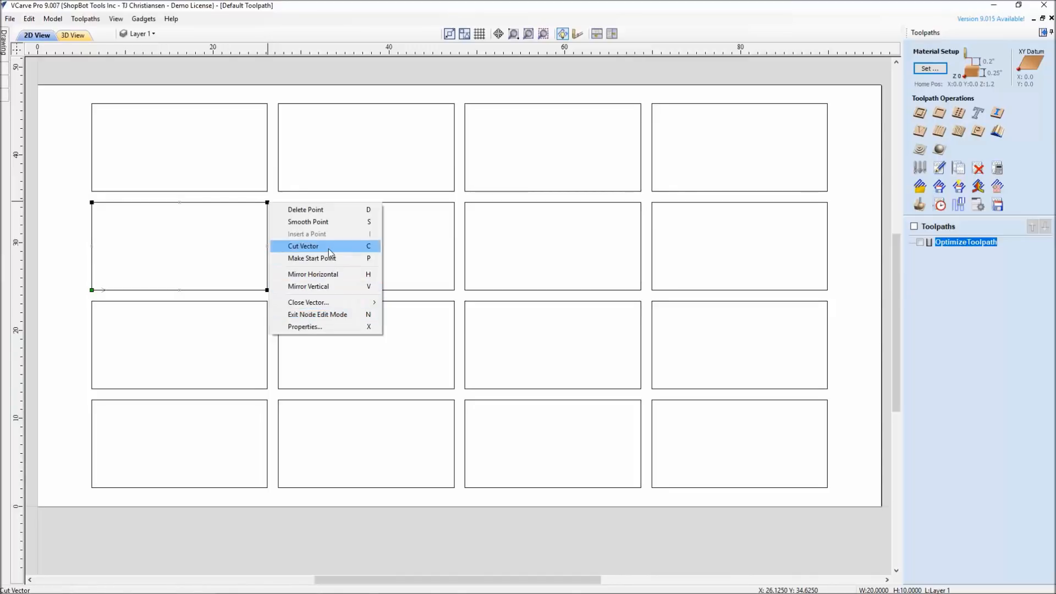
click(372, 265)
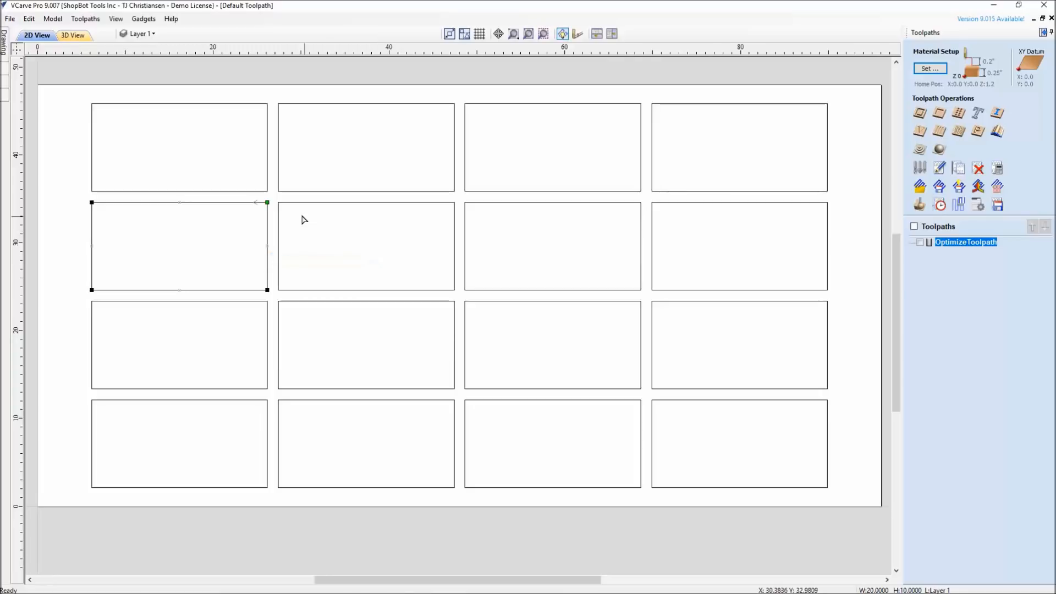
click(266, 193)
click(280, 192)
click(279, 203)
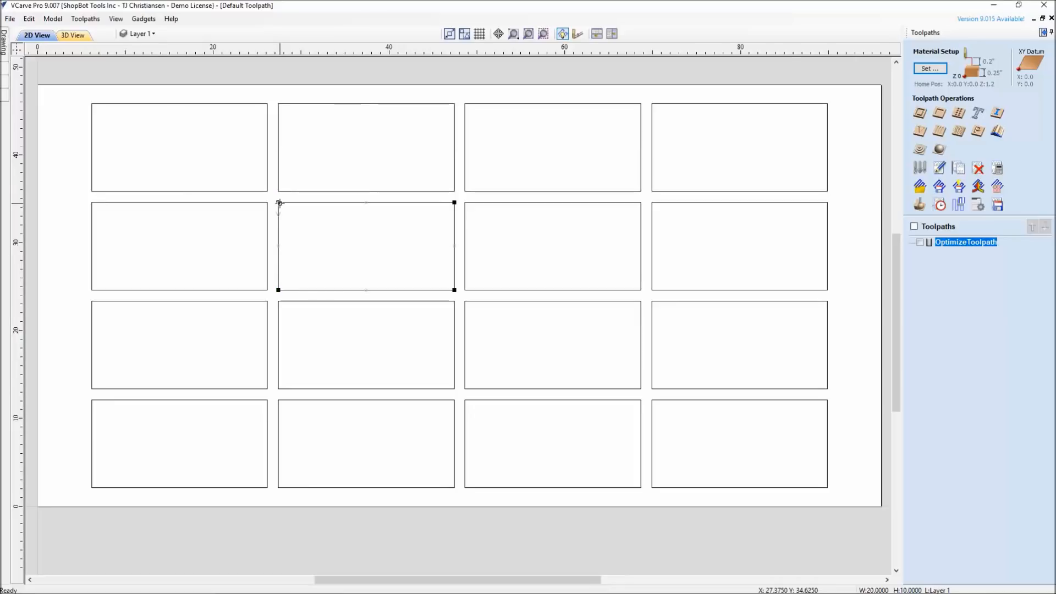
Make the facing corners the start points for the four rectangles where the two lowest rows meet columns 1–2
click(288, 389)
click(266, 389)
click(265, 405)
click(280, 403)
Set the start points of the four rectangles where the two lowest rows meet columns 3–4 to their facing corners
click(640, 405)
click(653, 403)
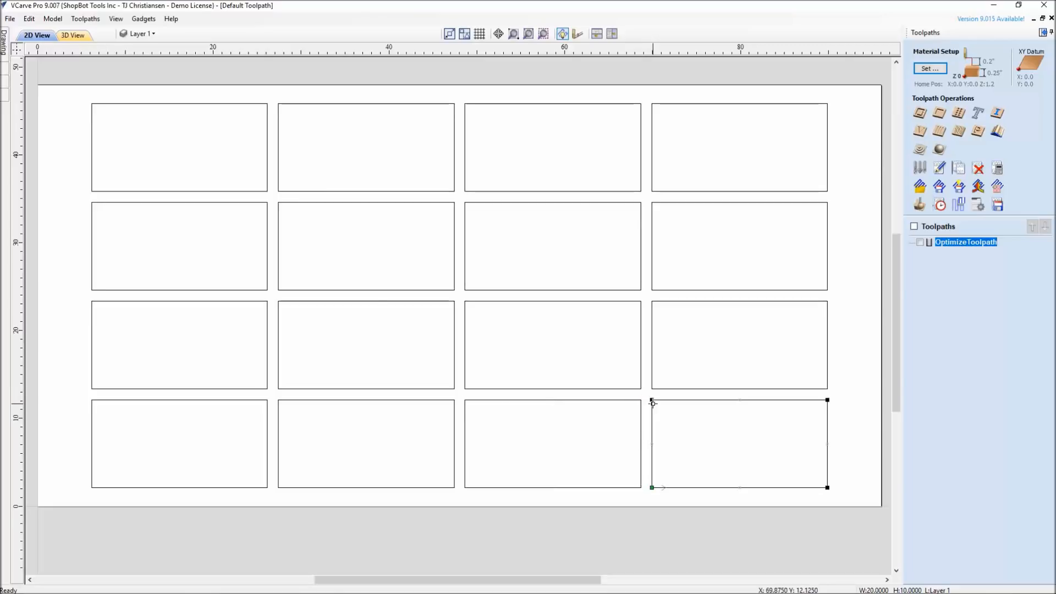
click(640, 391)
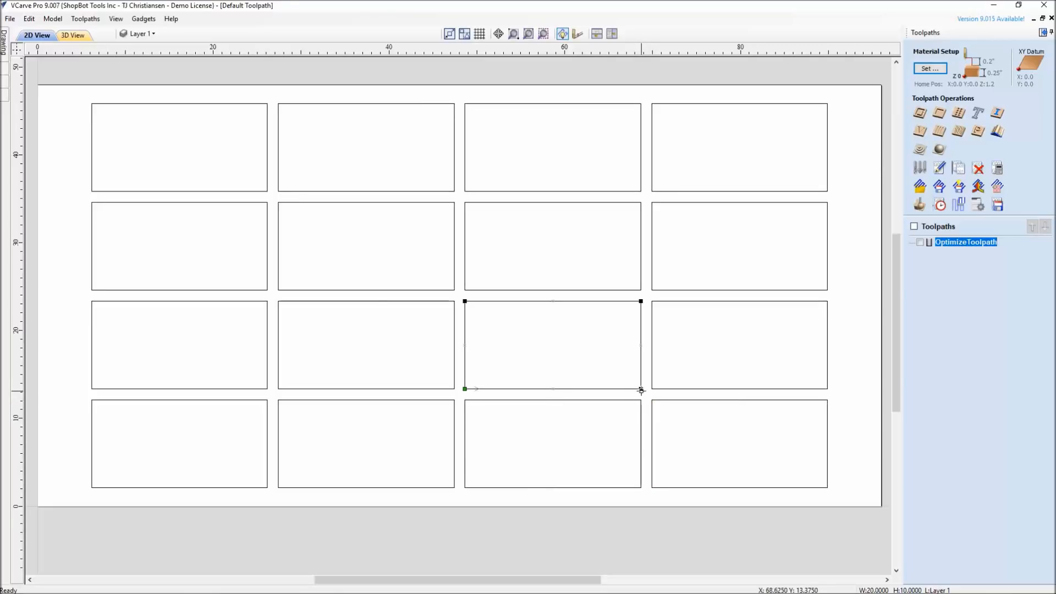
click(652, 389)
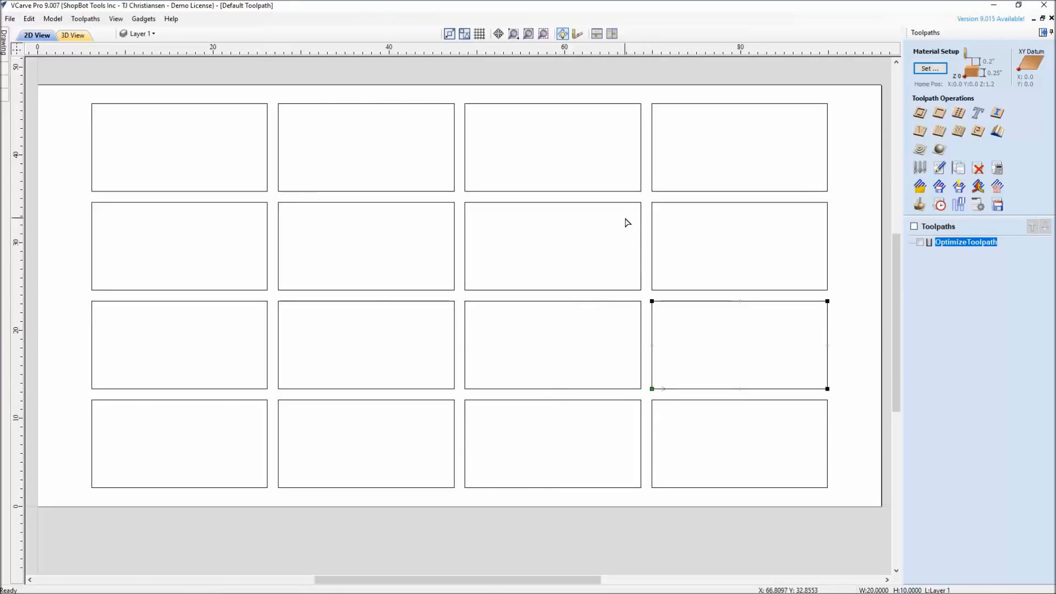
Set the start points of the four rectangles where the two uppermost rows meet columns 3–4 to their facing corners
click(639, 203)
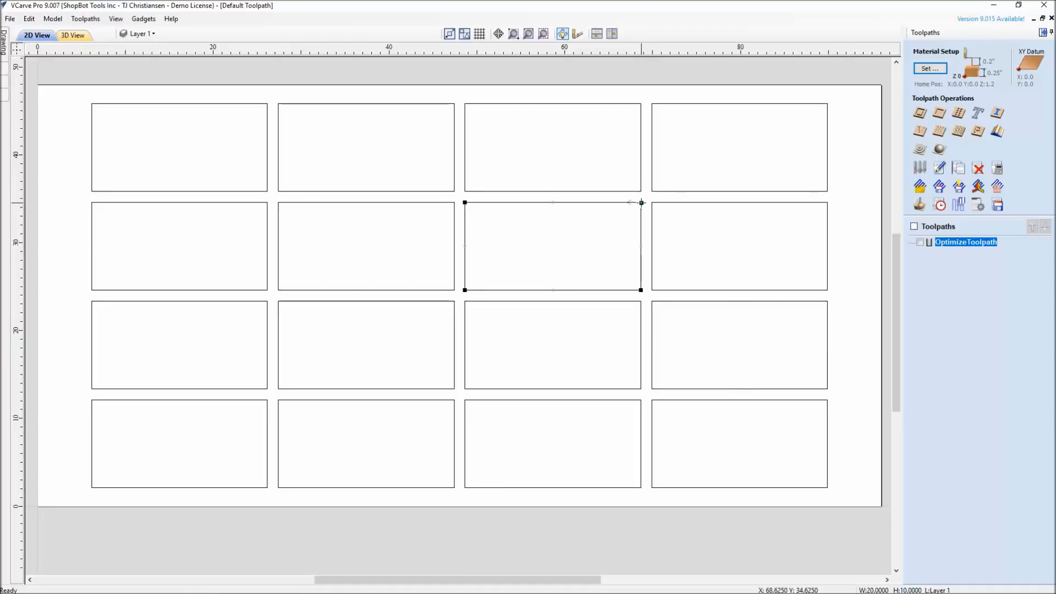
click(640, 190)
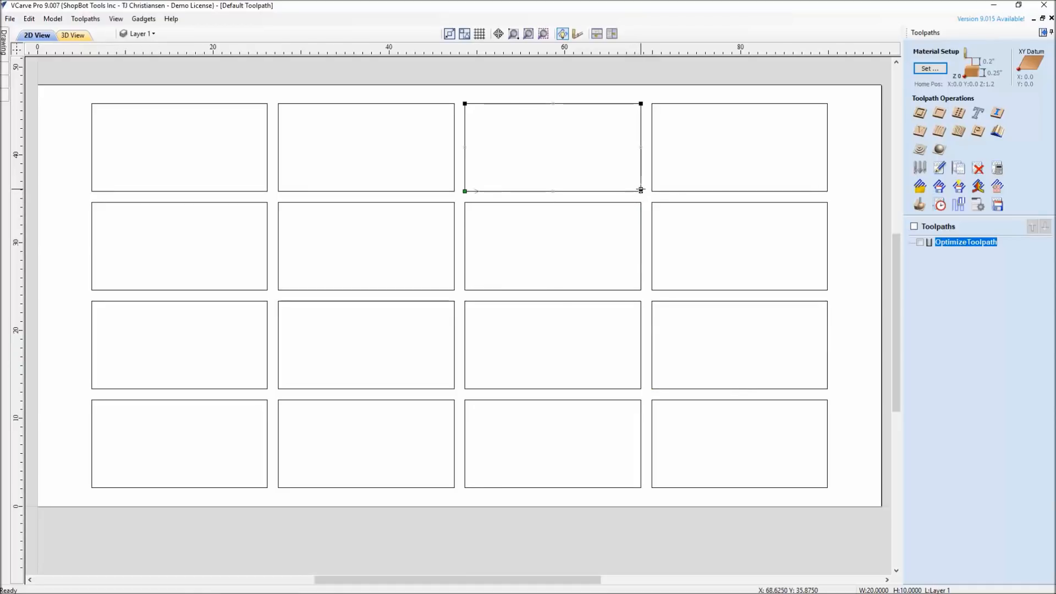
click(653, 191)
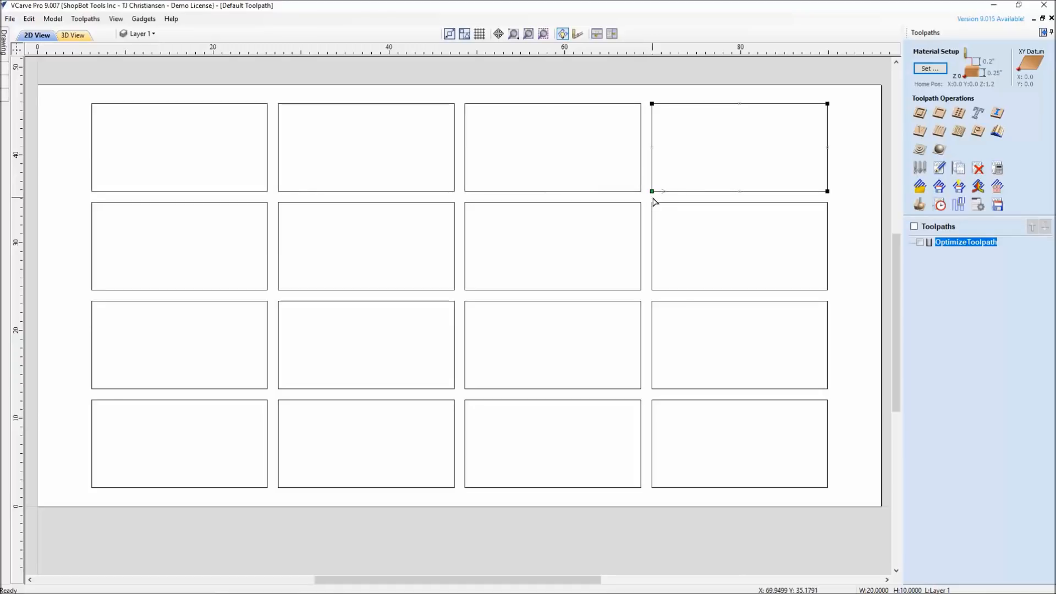
click(653, 203)
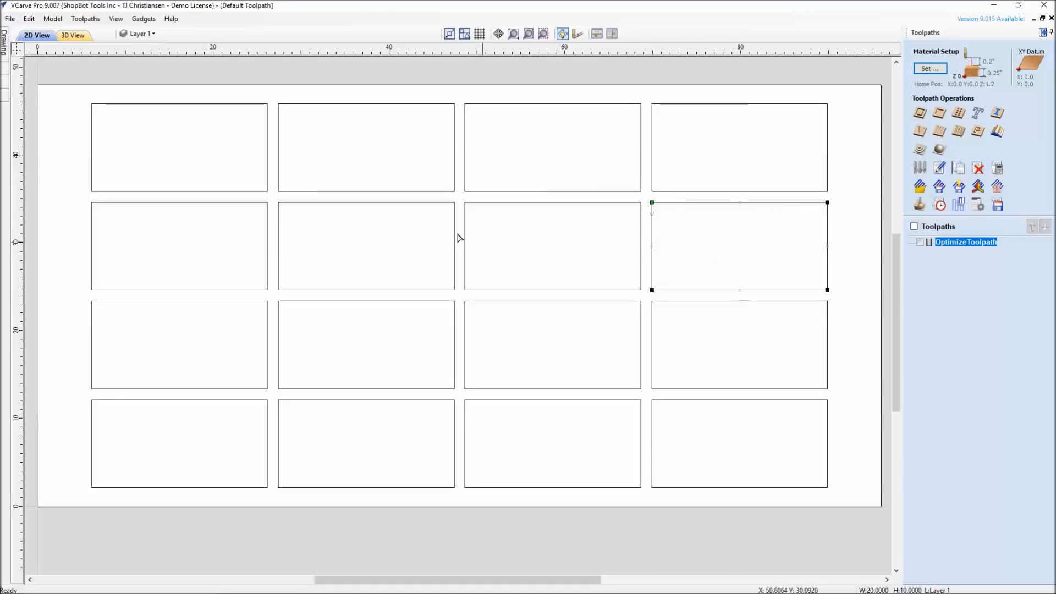
Switch OptimizeToolpath to Keep Current Start Points and recalculate it
double_click(959, 242)
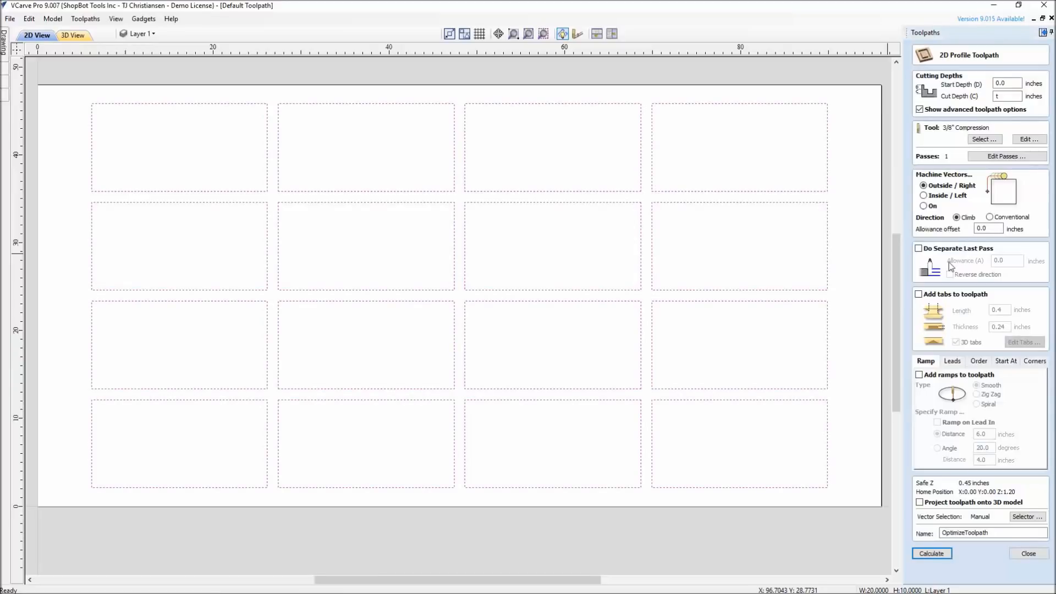
click(1004, 362)
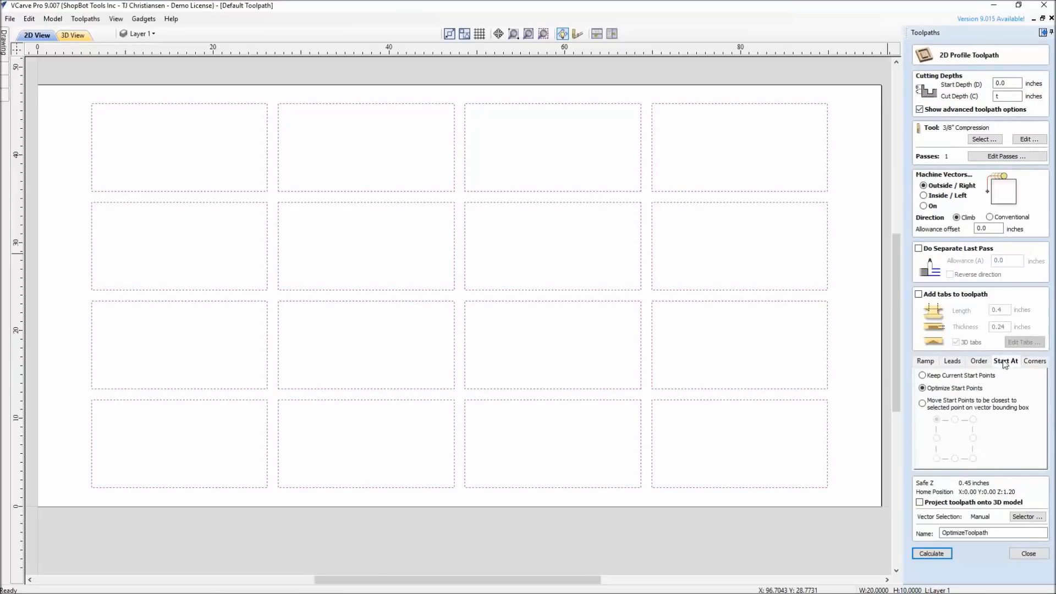
click(923, 376)
click(932, 553)
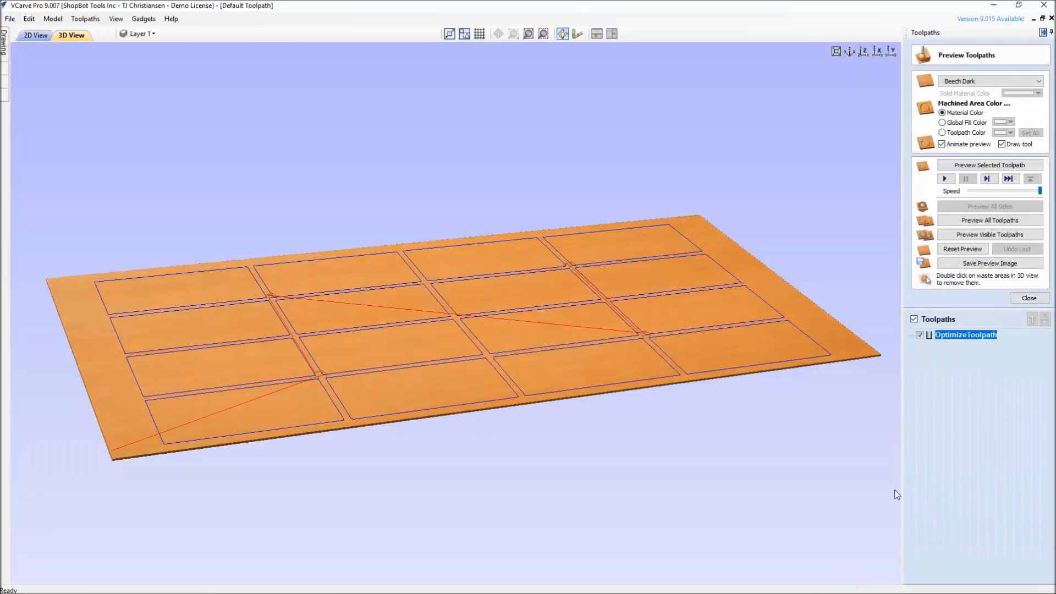
Check the estimated machining time of the recalculated OptimizeToolpath and look at its rapid moves in 3D
click(1029, 298)
click(934, 212)
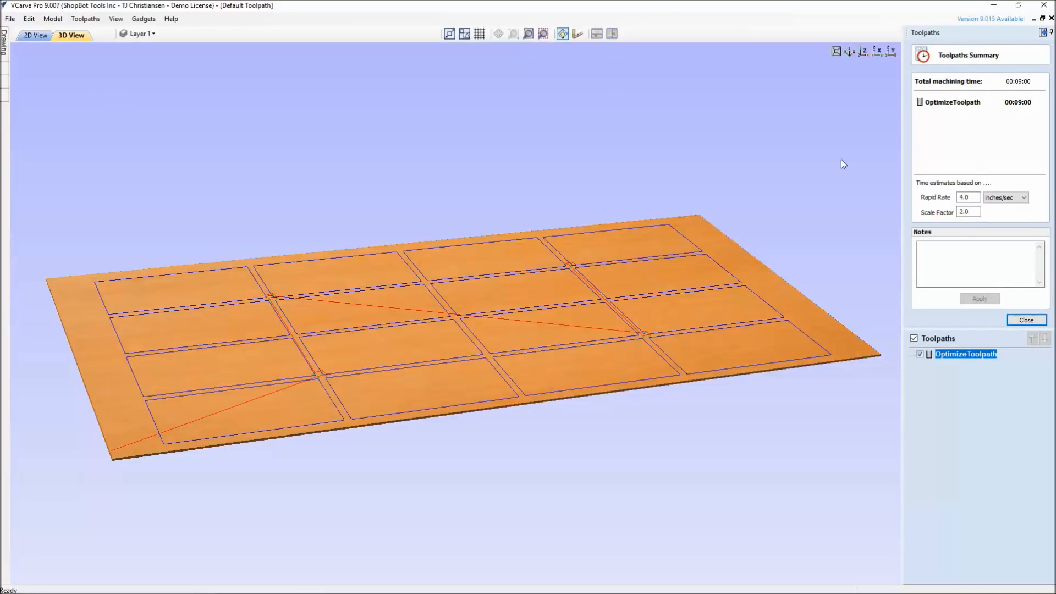
scroll(560, 361, up, 2)
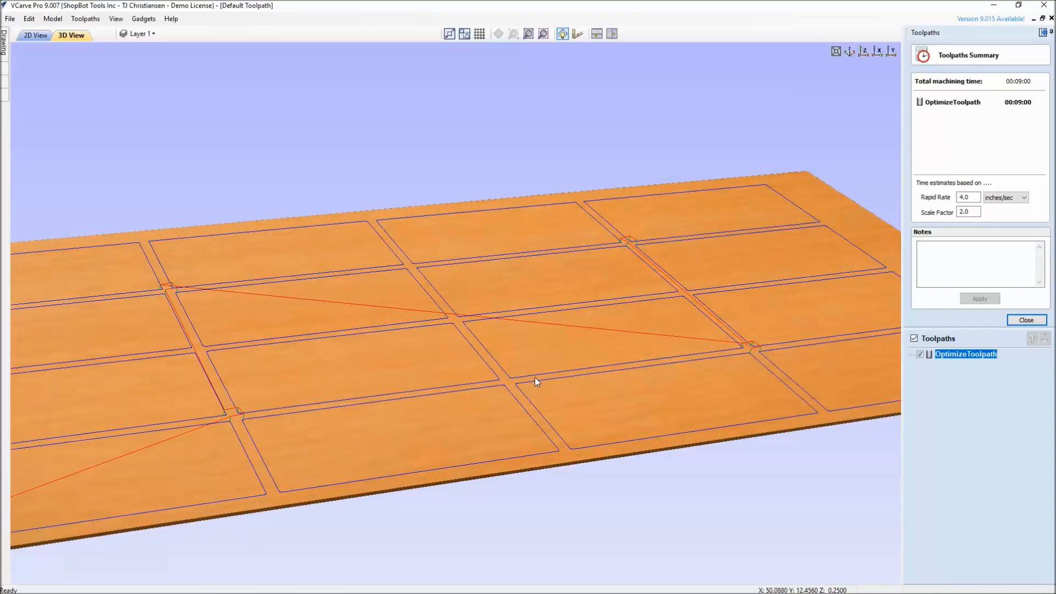
Examine the manually placed start points at the rectangle junctions in the 2D view
click(36, 36)
scroll(654, 403, up, 3)
scroll(659, 401, up, 4)
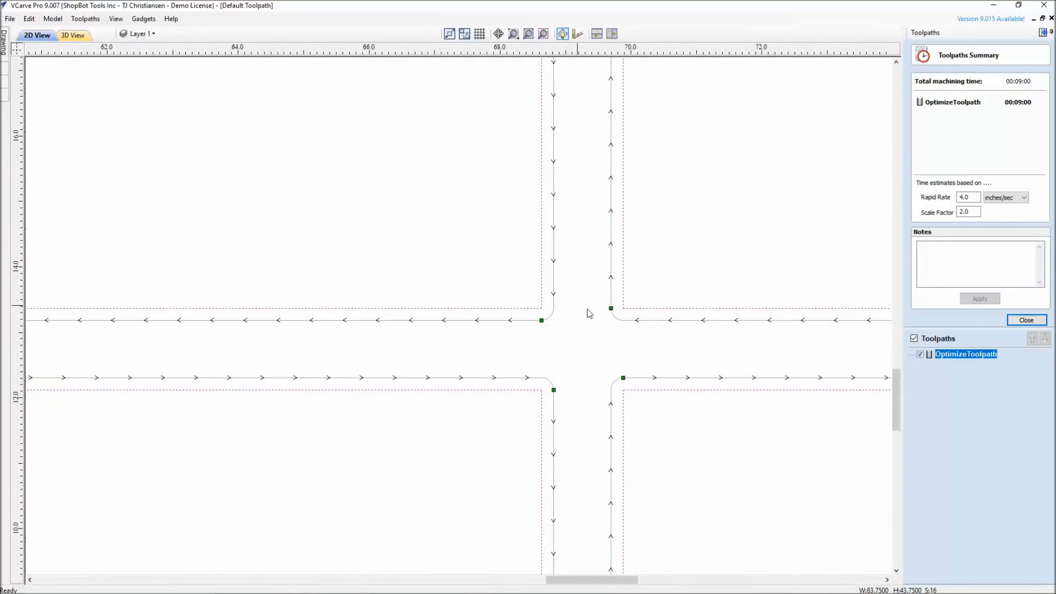
scroll(525, 465, down, 5)
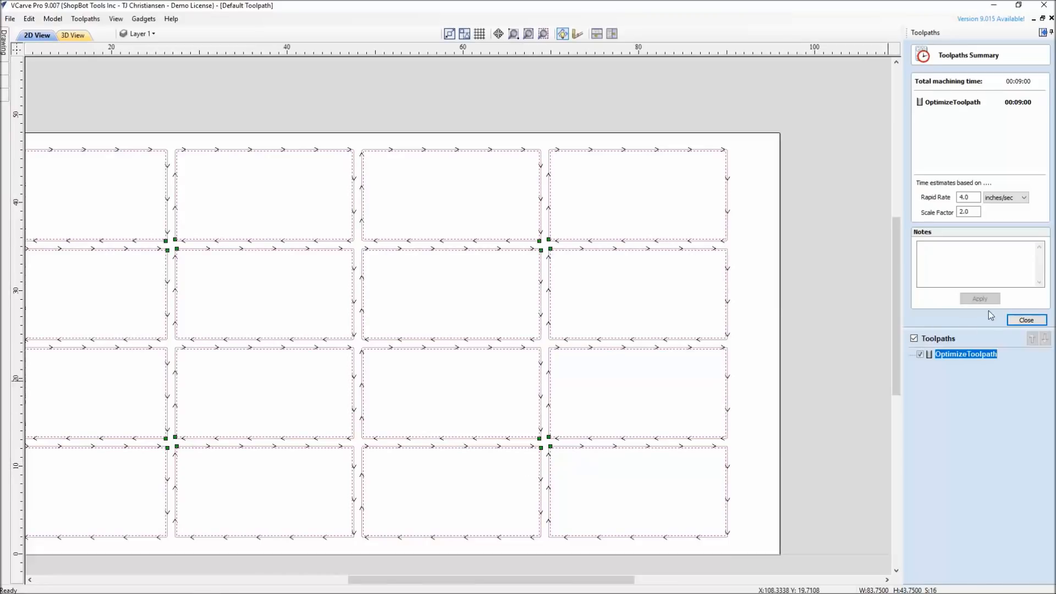
click(1026, 320)
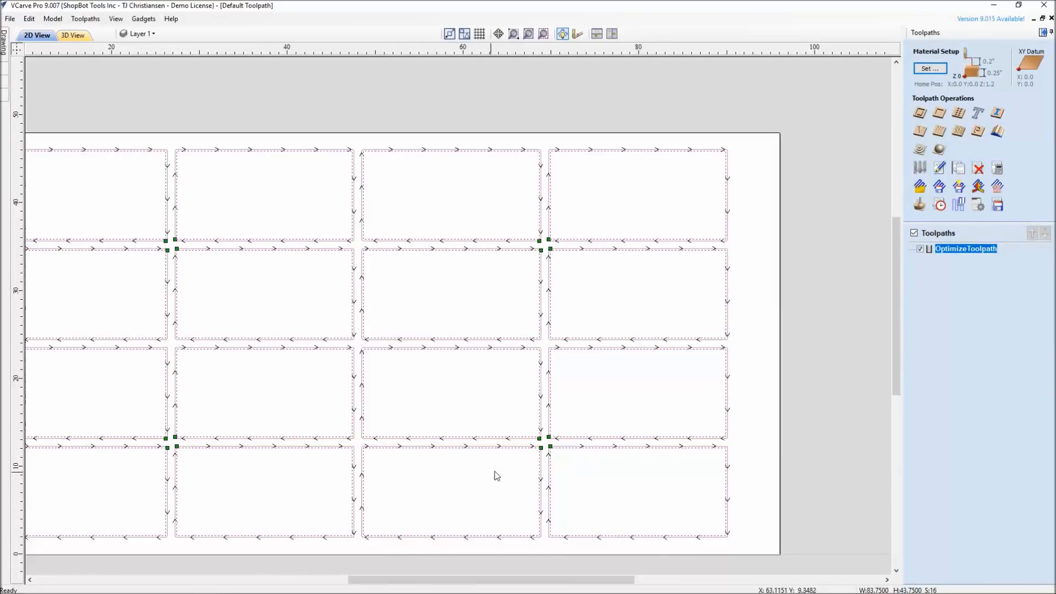
scroll(554, 452, up, 3)
scroll(553, 456, down, 3)
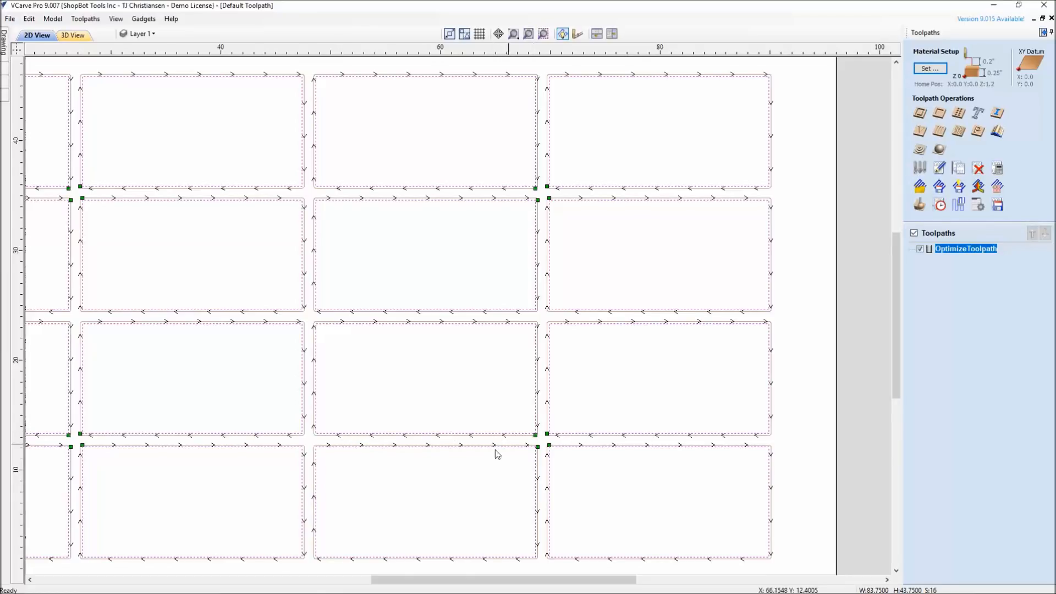
scroll(338, 488, down, 1)
scroll(465, 476, down, 1)
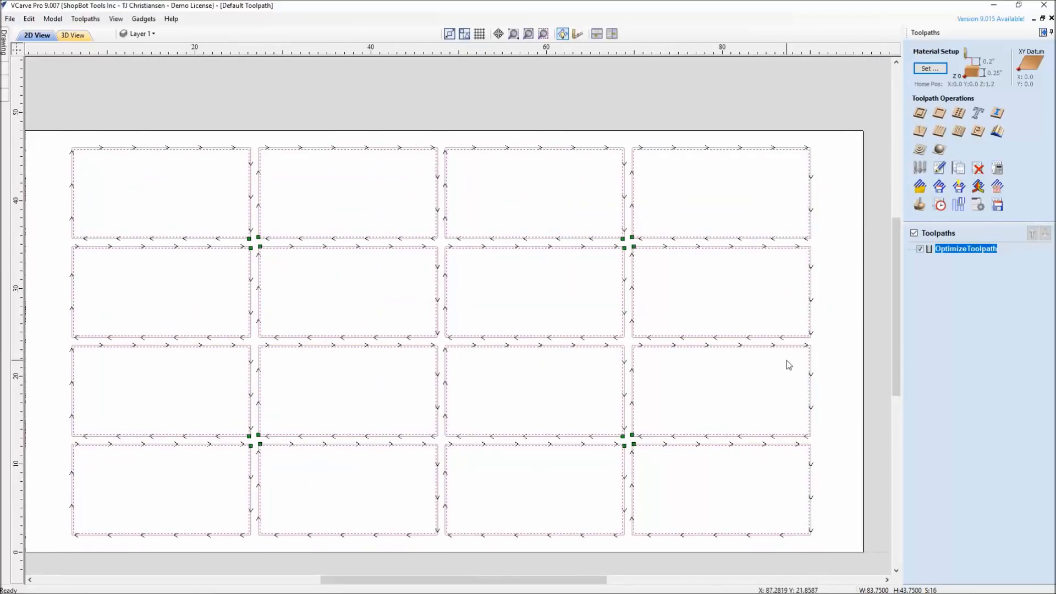
Reopen the settings of OptimizeToolpath and inspect its moves in the 3D view
double_click(947, 249)
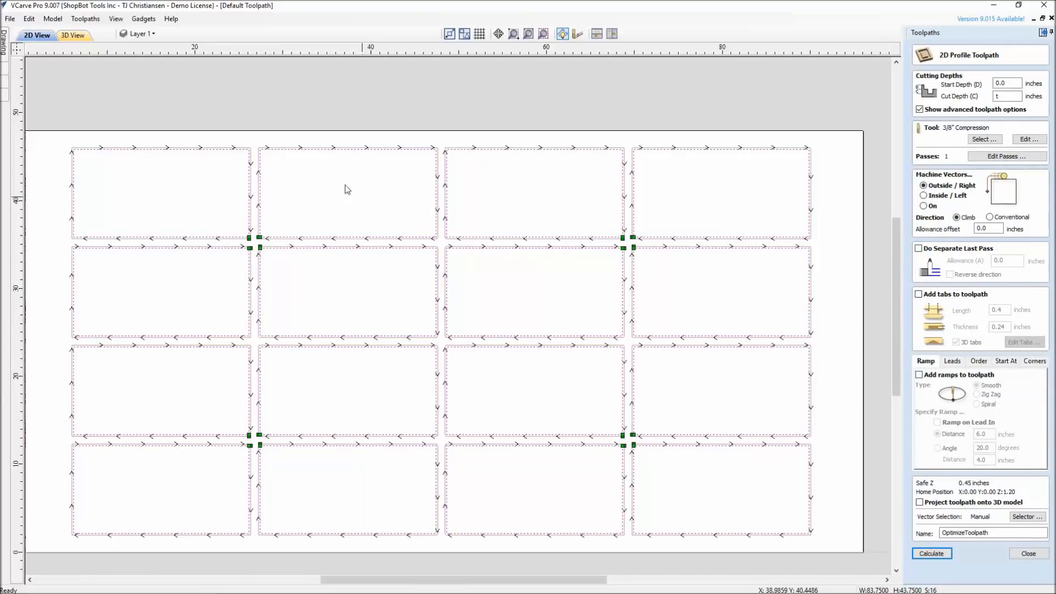
click(71, 35)
drag(409, 414, 265, 282)
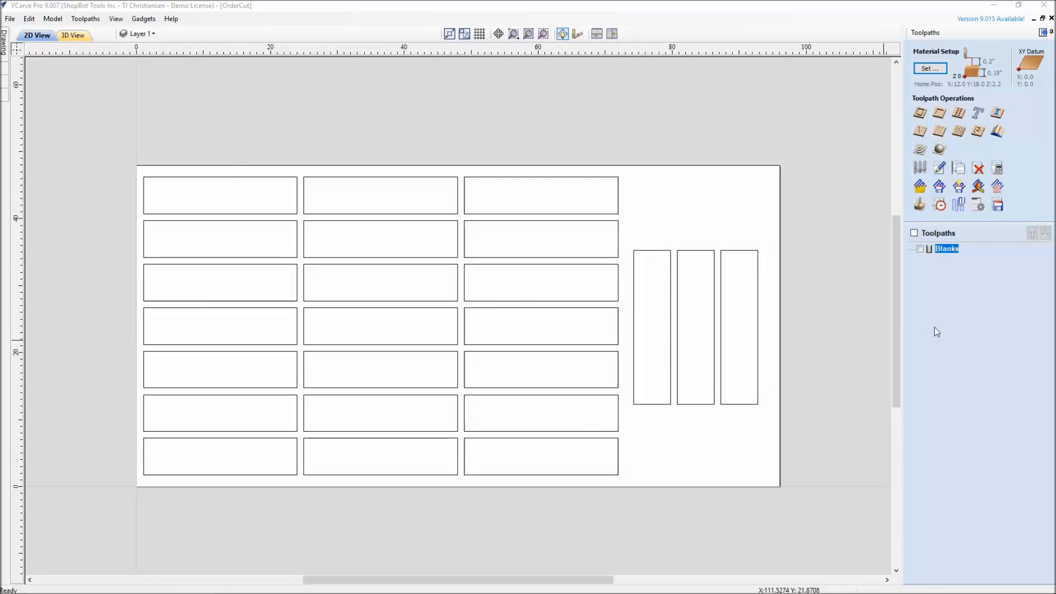
Recalculate the Blanks profile toolpath in the OrderCut file and check its estimated machining time
double_click(945, 251)
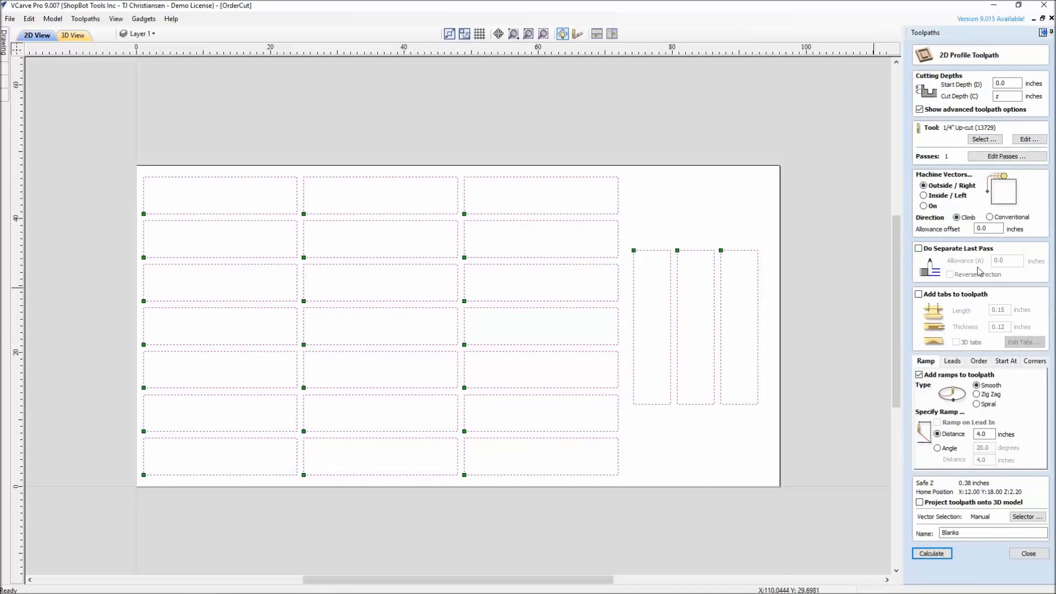
click(932, 553)
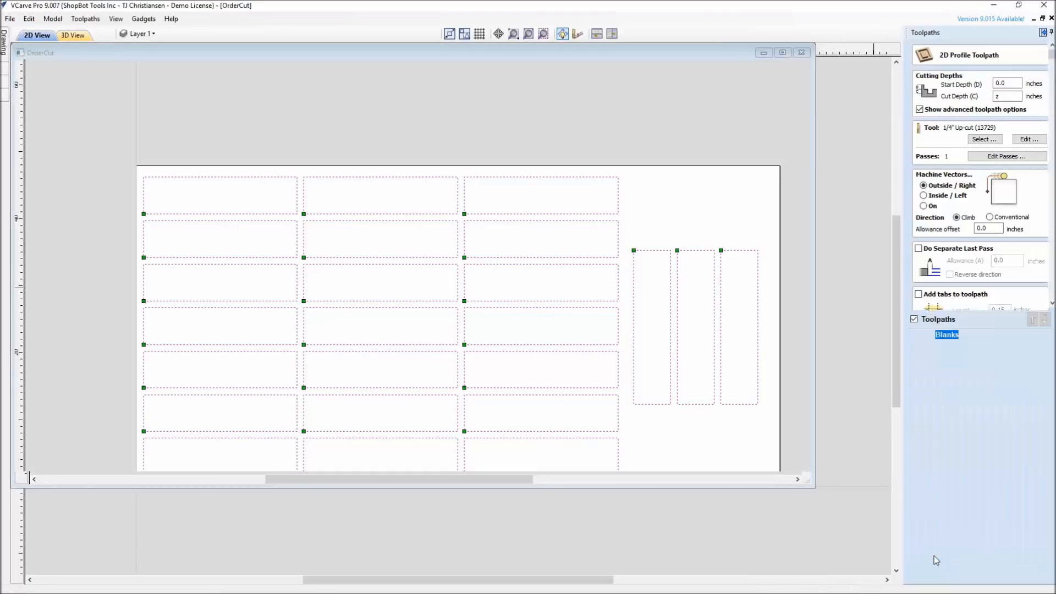
click(1029, 298)
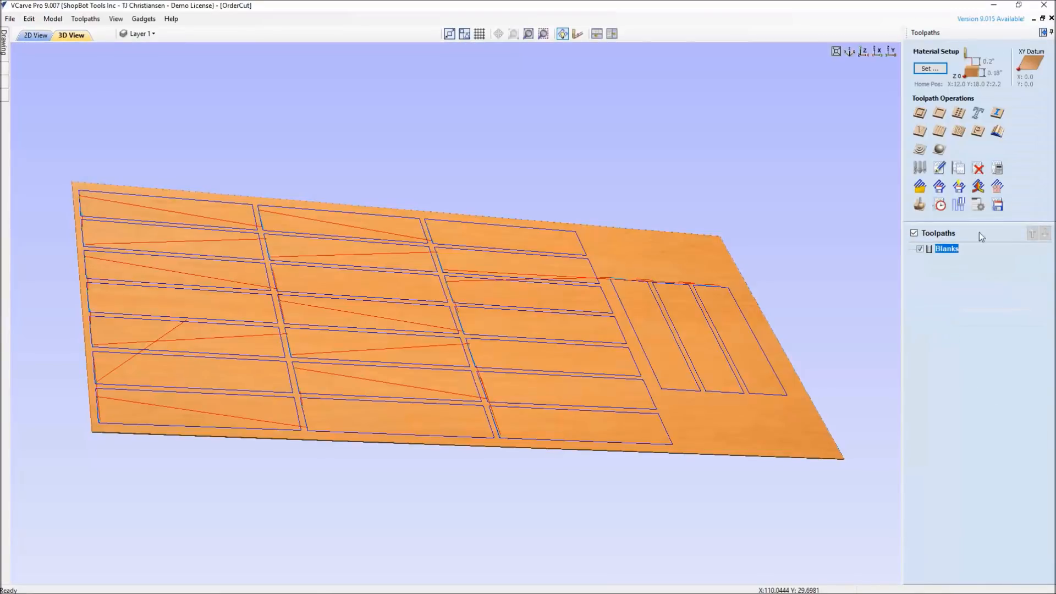
click(939, 211)
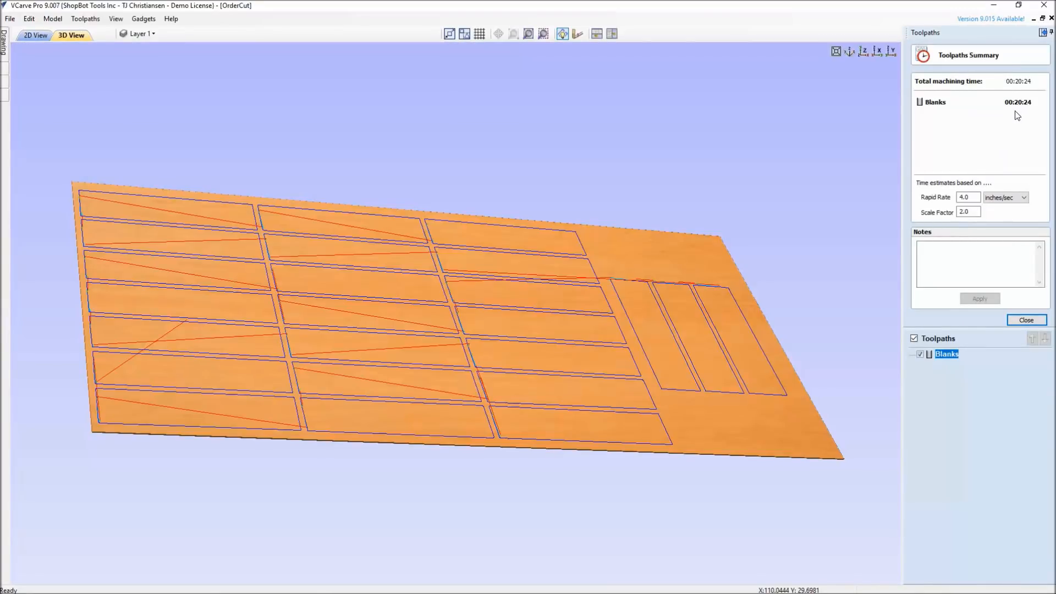
click(1019, 321)
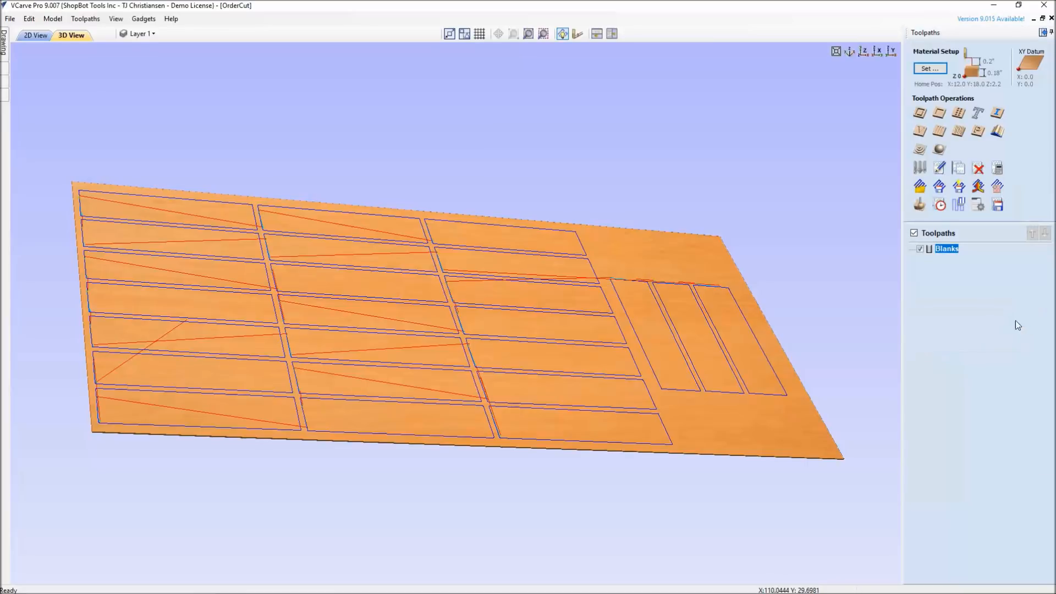
Recalculate the Blanks profile toolpath with the Left to Right and Bottom to Top orders turned off and Shortest Path turned on
double_click(946, 249)
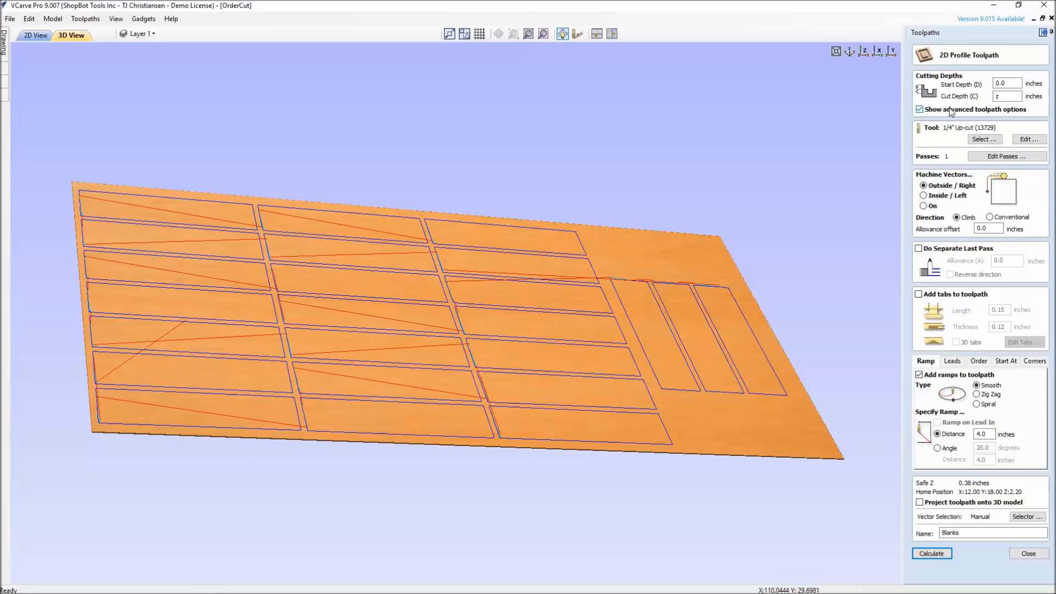
click(923, 110)
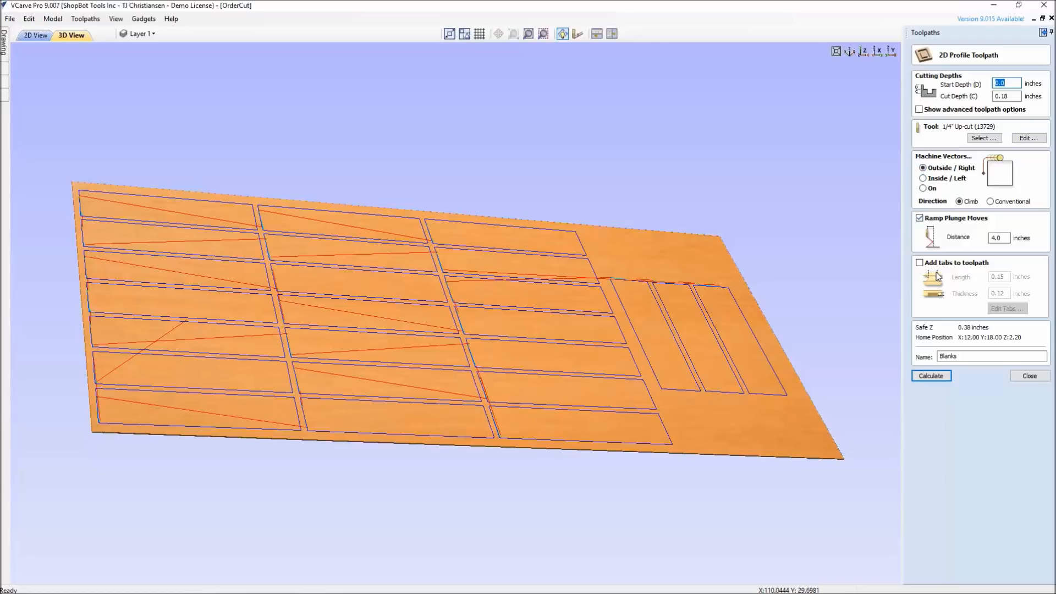
click(919, 109)
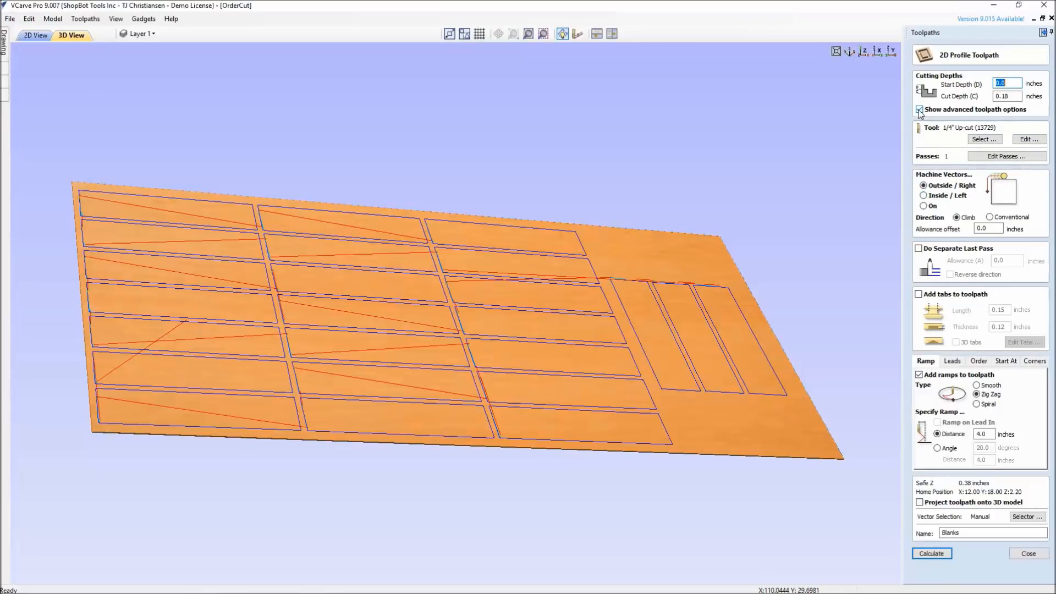
click(979, 362)
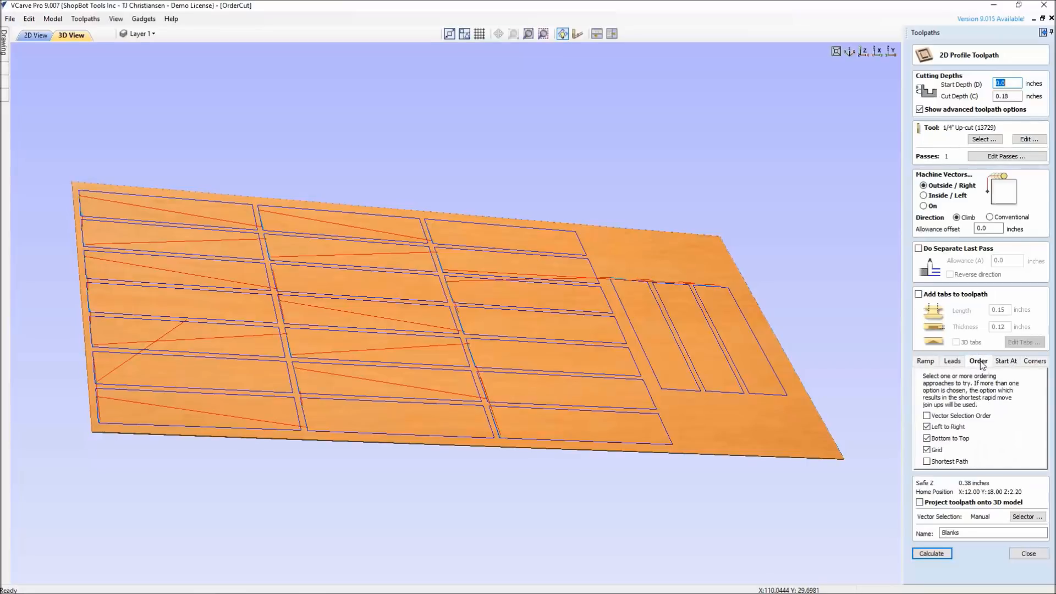
click(927, 427)
click(928, 439)
click(927, 462)
click(932, 553)
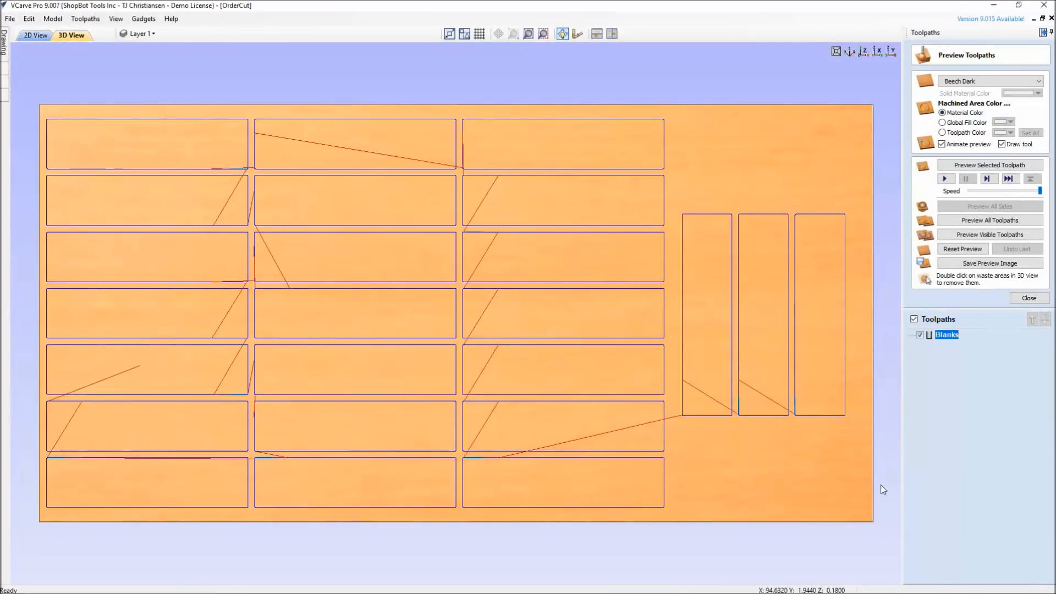
Check the estimated machining time of the recalculated Blanks toolpath and inspect its rapid moves in the 3D view
click(1029, 298)
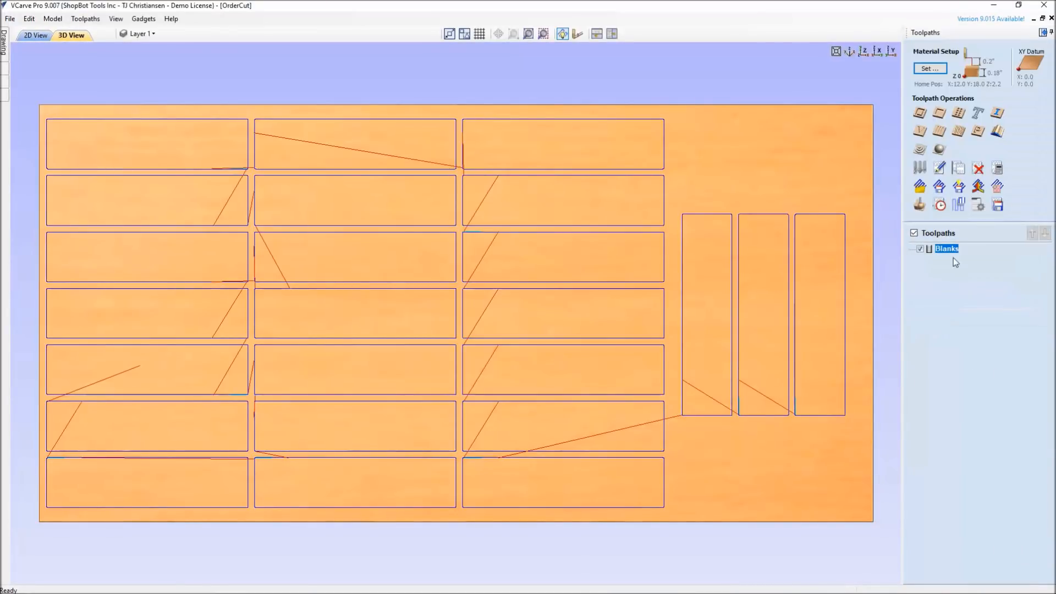
click(940, 205)
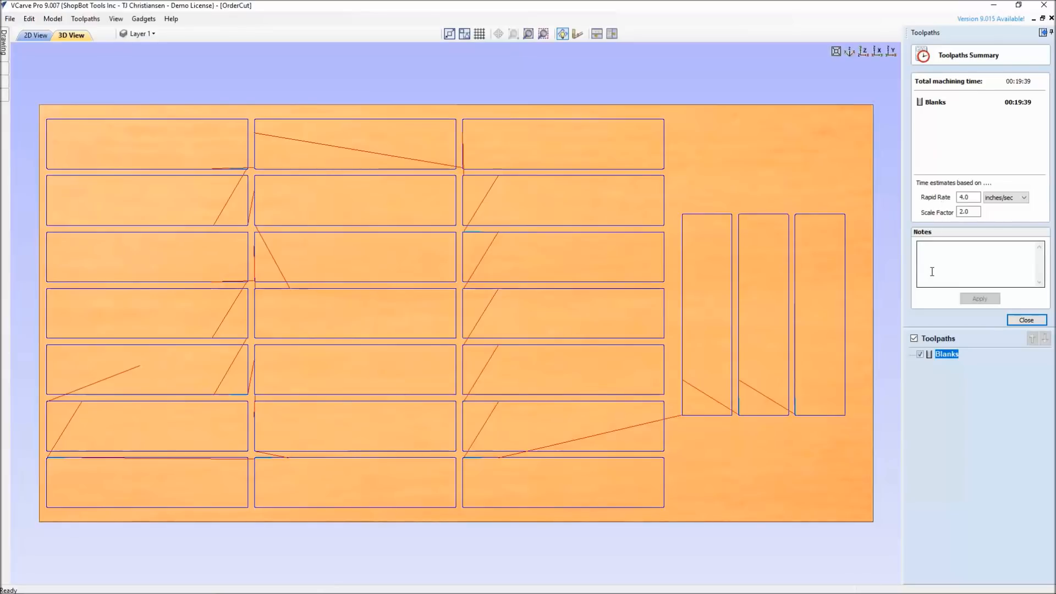
drag(522, 343, 716, 341)
click(1031, 322)
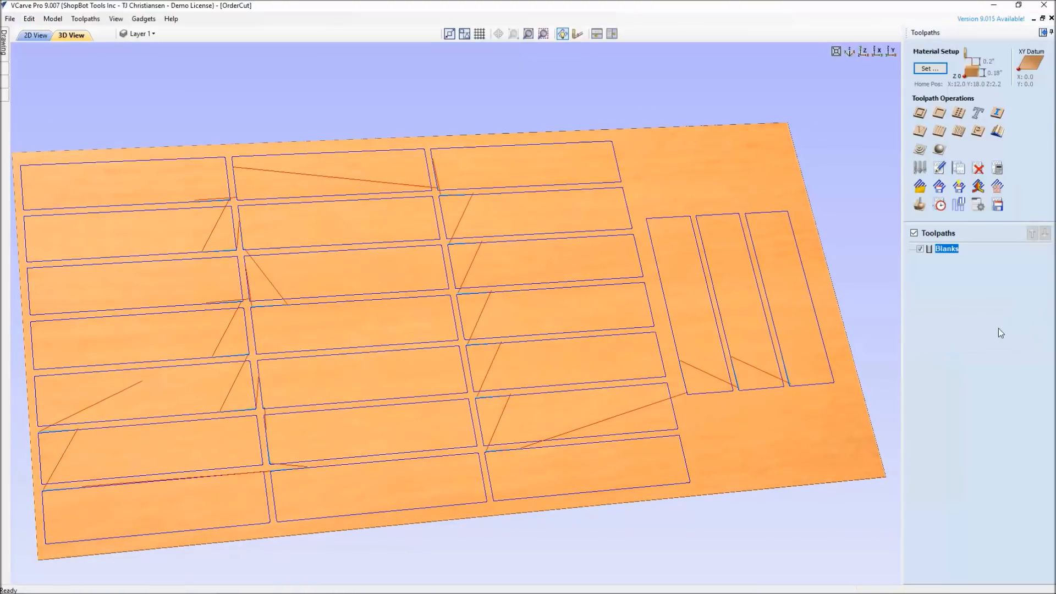
double_click(946, 247)
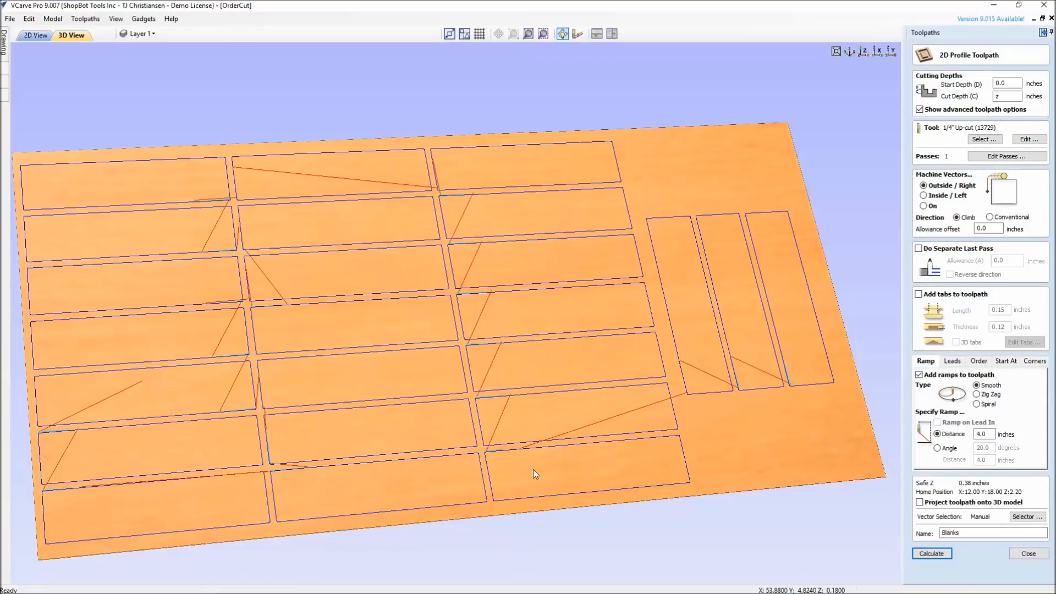
scroll(564, 457, down, 3)
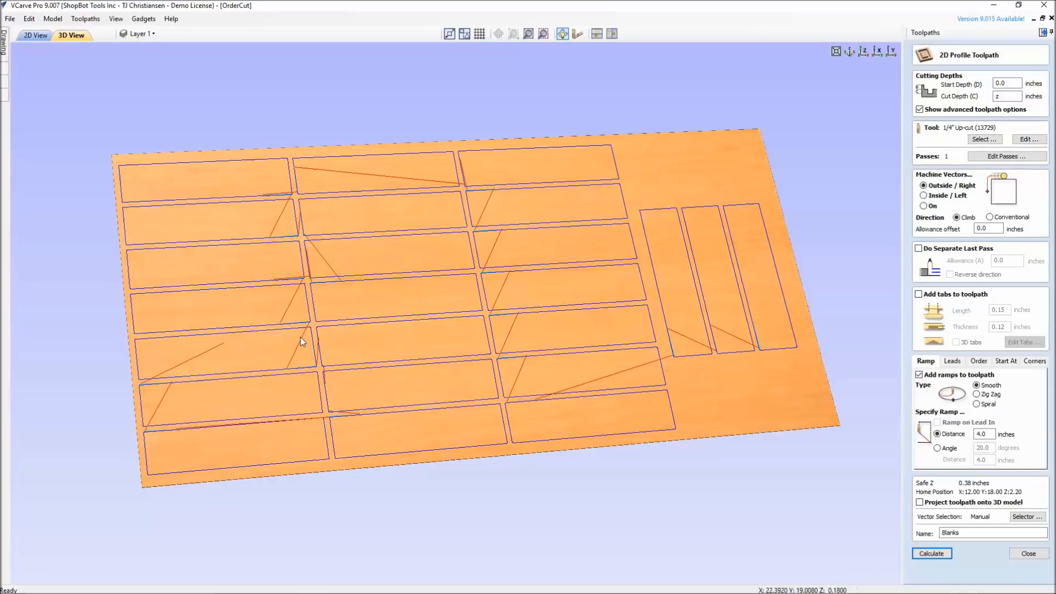
click(1028, 554)
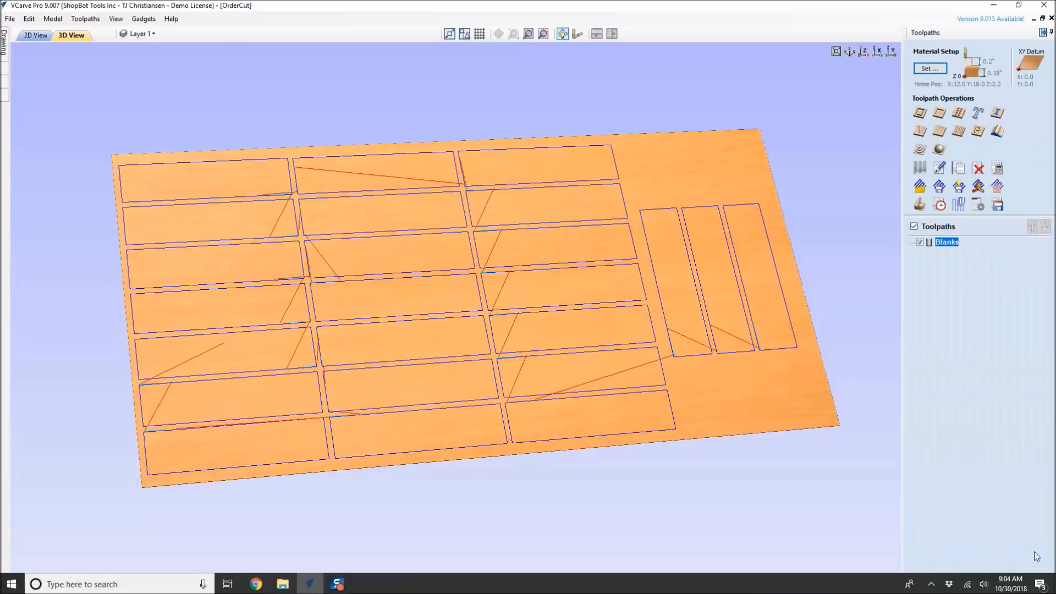
click(941, 205)
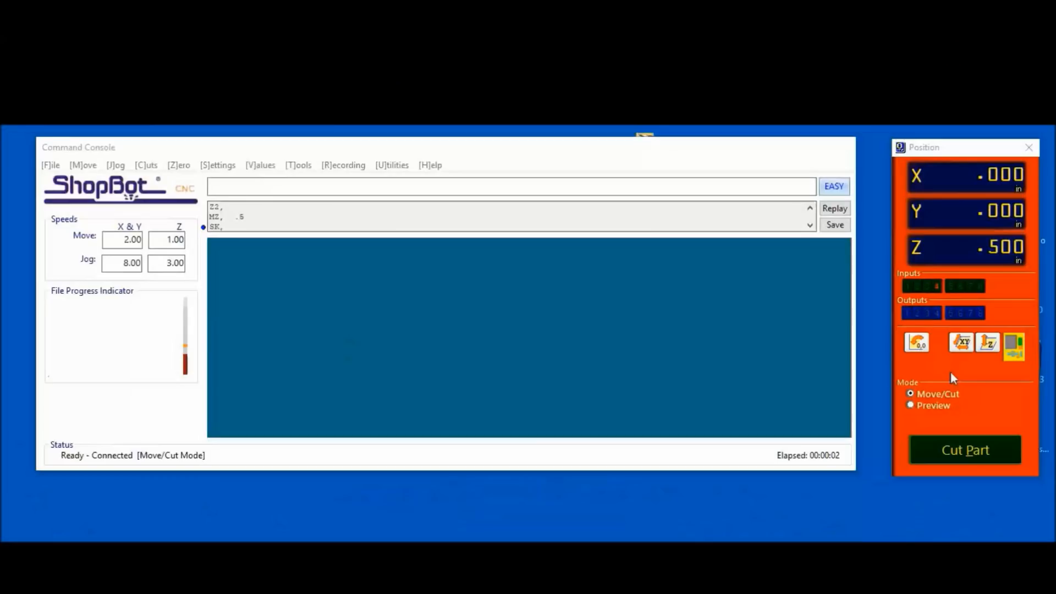
Switch to the ShopBot control software, open the KeyPad and jog the tool in the positive Y direction
click(1007, 348)
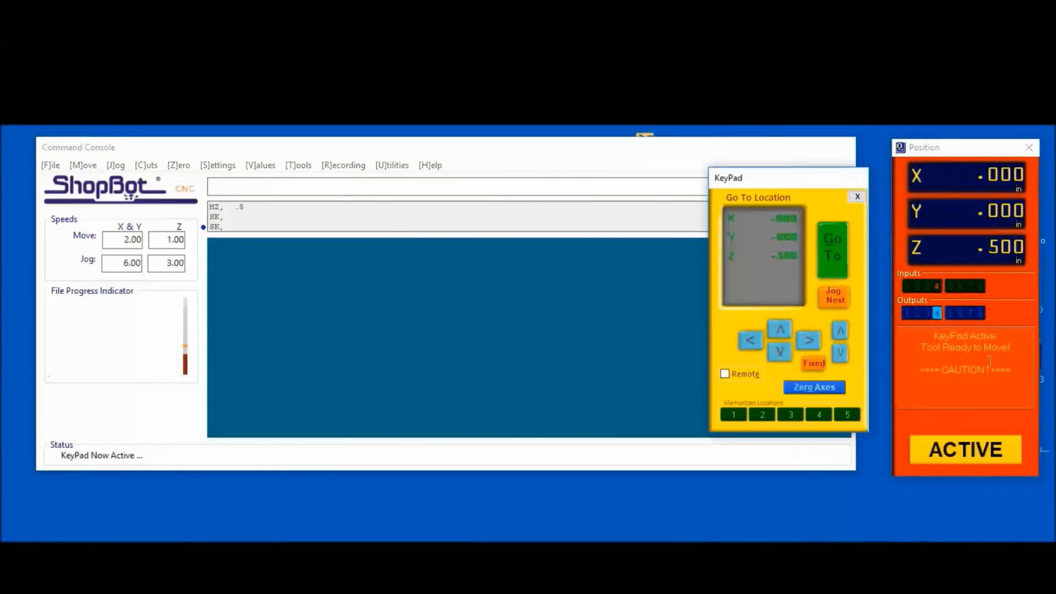
click(780, 330)
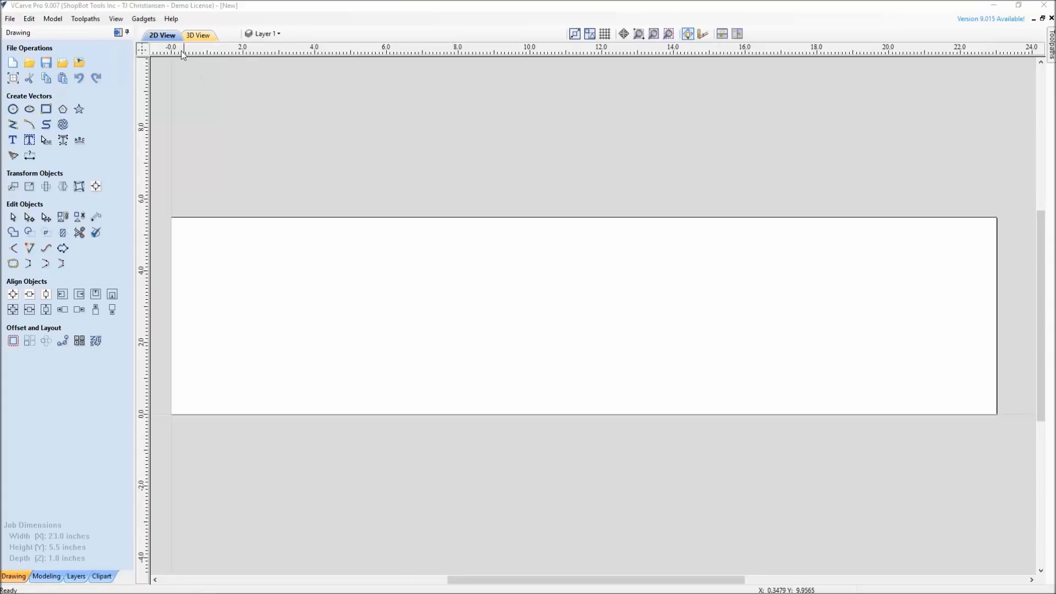
Switch to VCarve Pro and set the new file's home position to X 12, Y 16 in the material setup
click(118, 33)
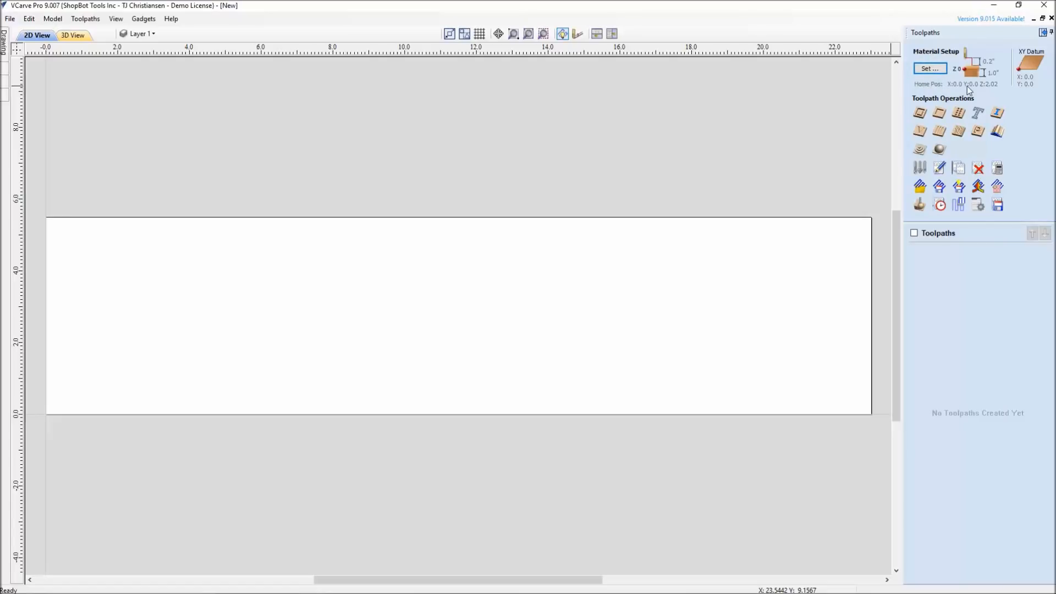
click(931, 69)
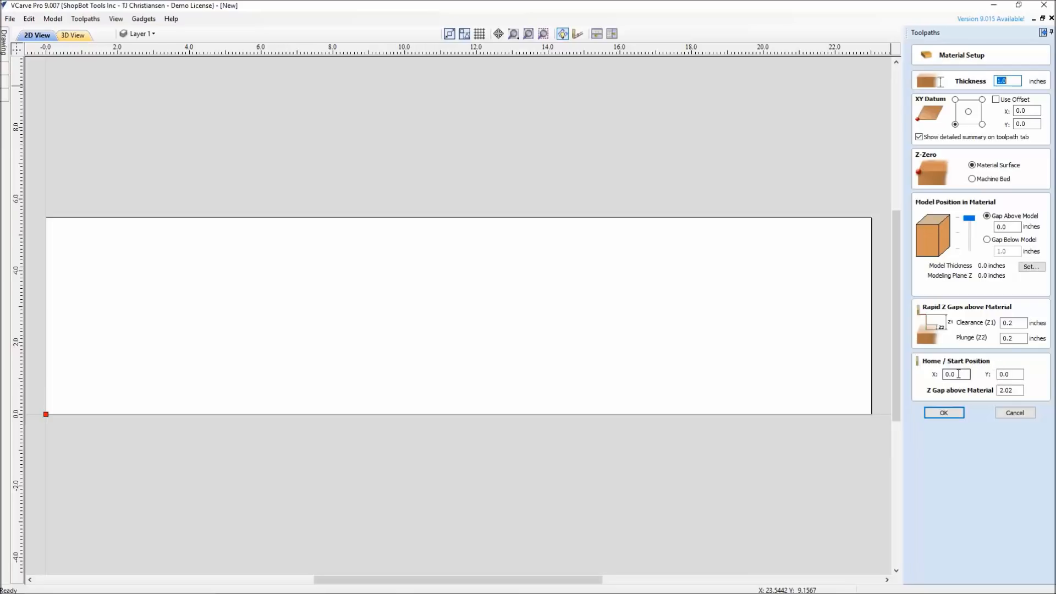
drag(960, 374, 937, 374)
text(12)
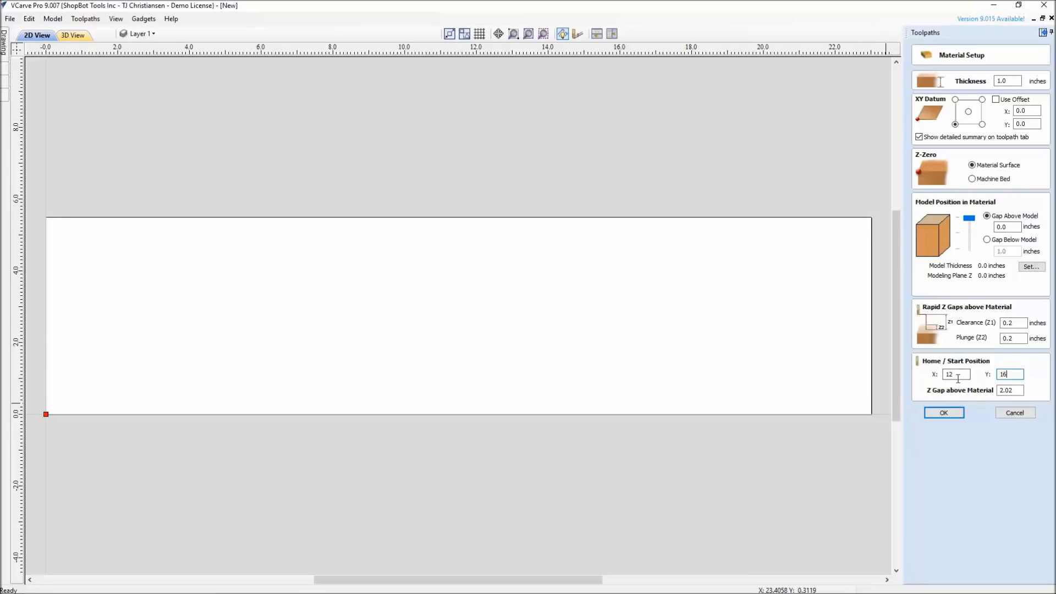
click(944, 413)
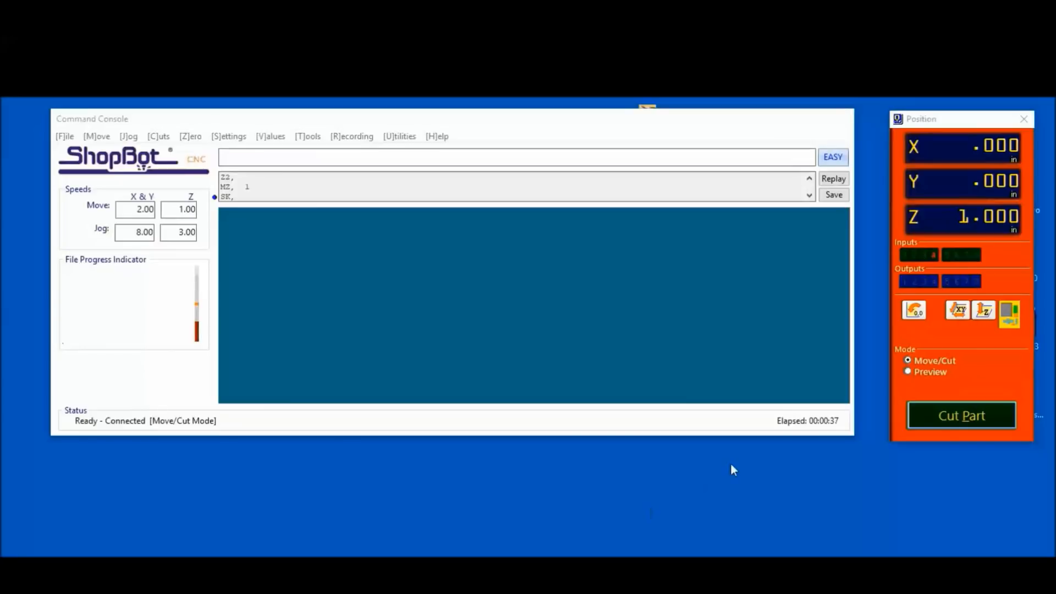
Switch to the ShopBot control software and send the tool to X 48, Y 48 with the KeyPad
click(1007, 317)
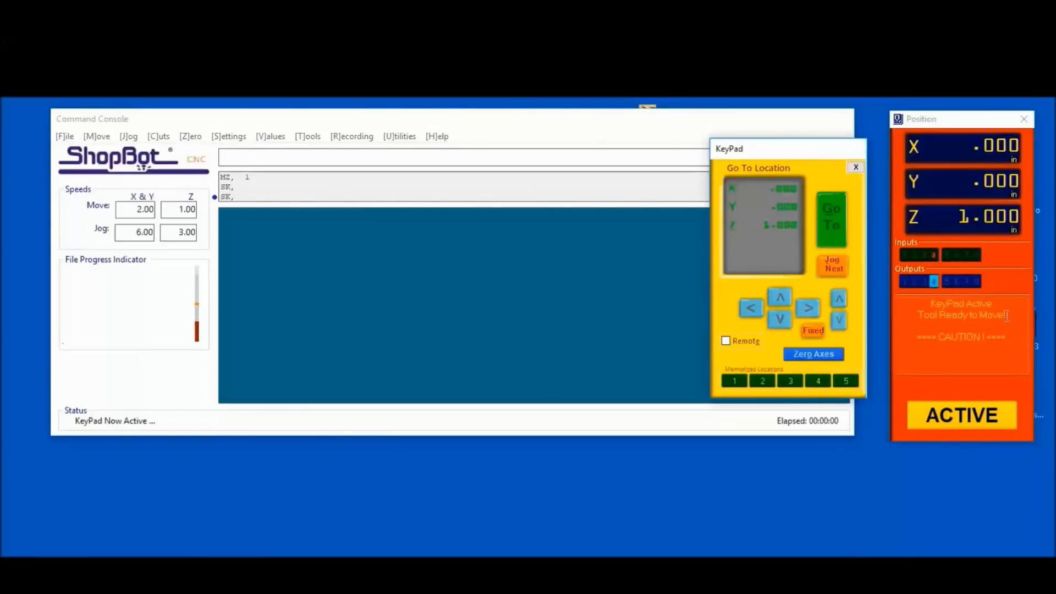
click(758, 190)
text(48)
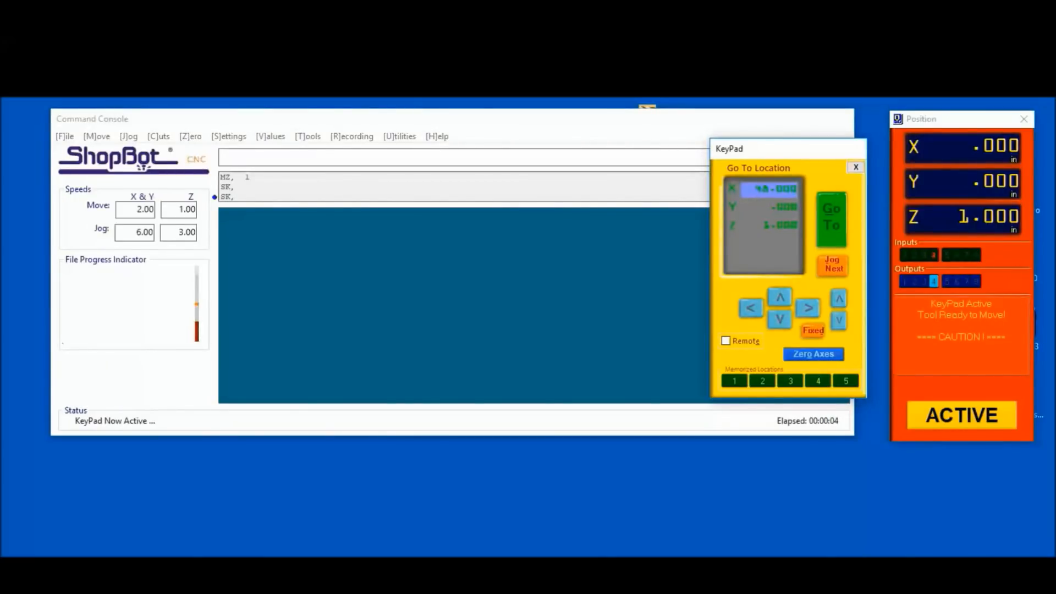
key(Tab)
text(48)
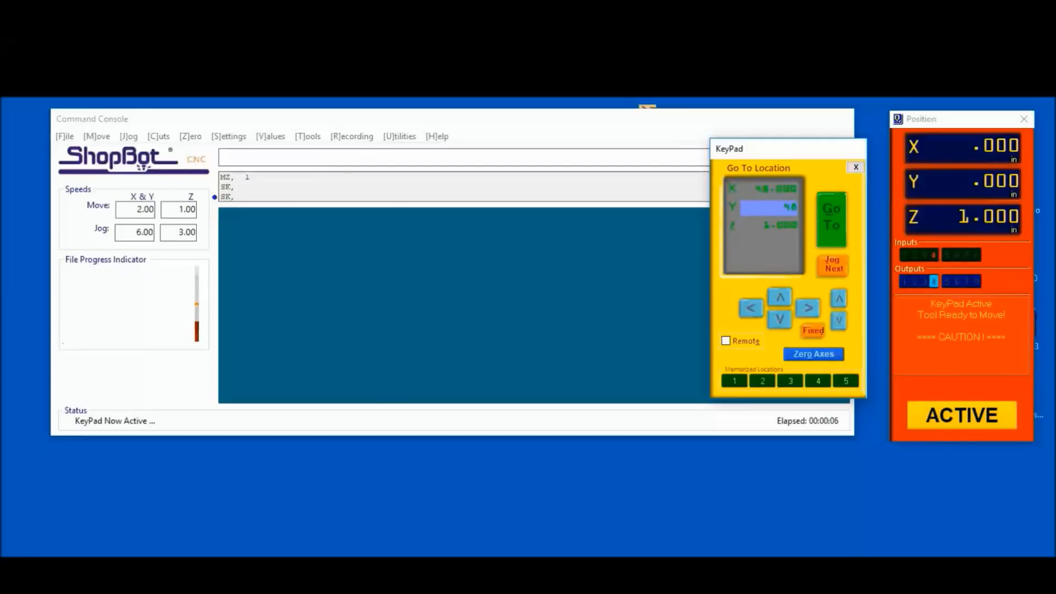
click(819, 219)
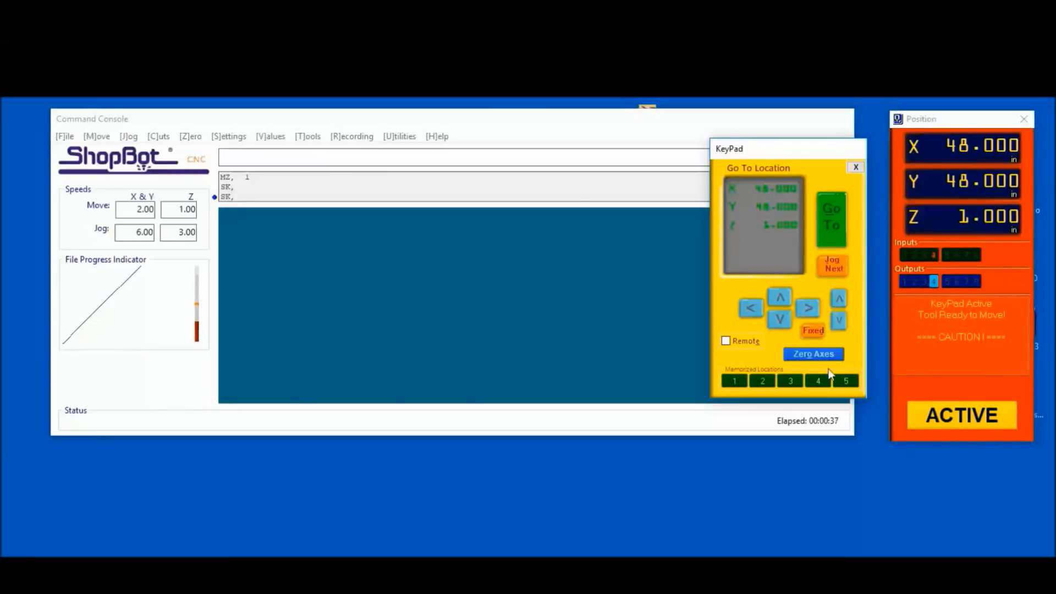
Memorize the current tool position as KeyPad location 1 with the label "End of File Location" and close the KeyPad
click(839, 380)
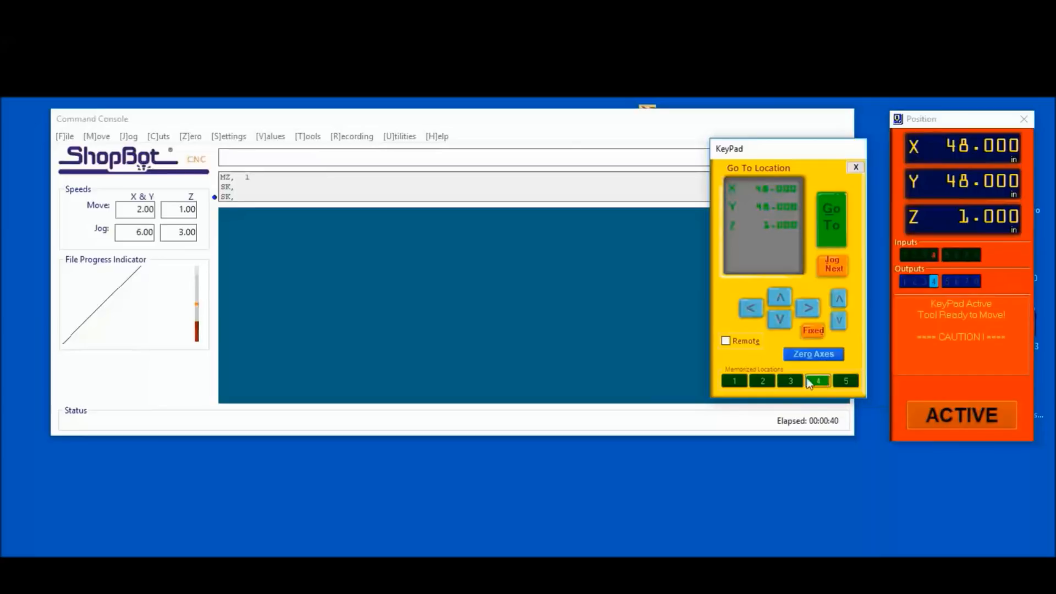
right_click(733, 382)
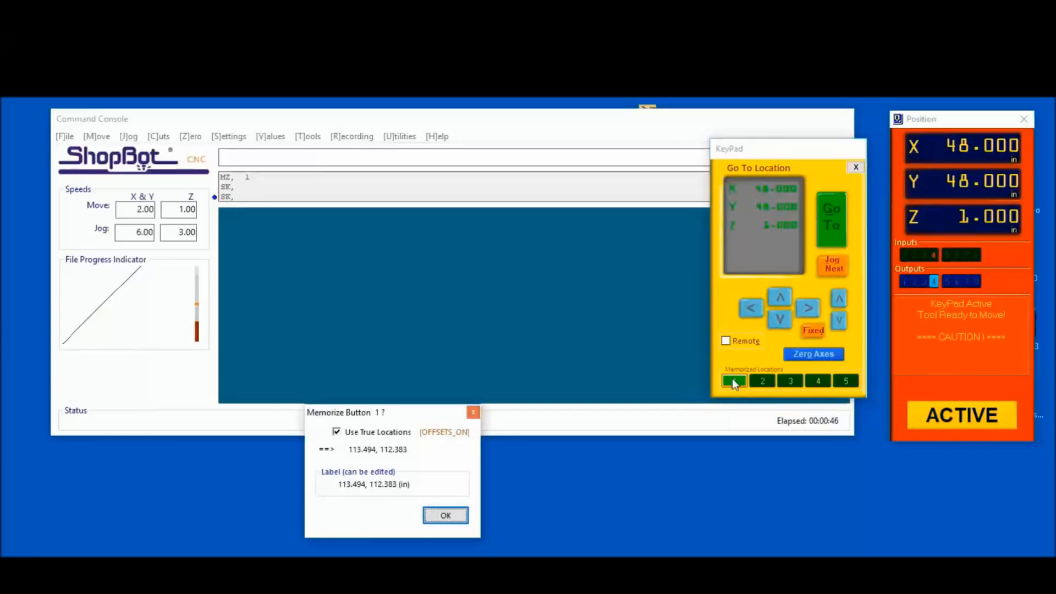
drag(413, 485, 325, 487)
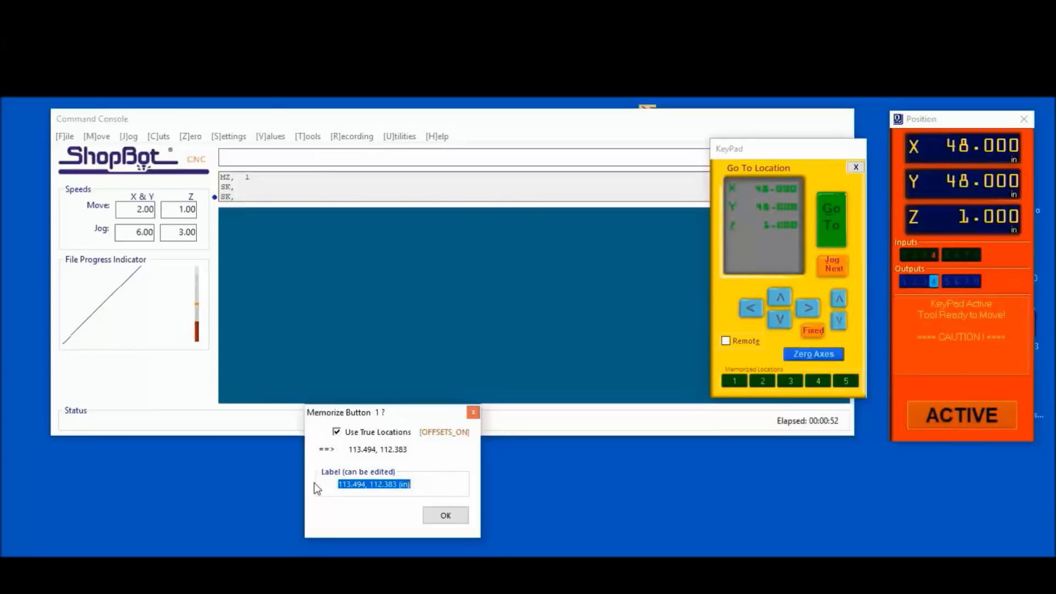
text(eND)
key(BackSpace)
key(BackSpace)
key(BackSpace)
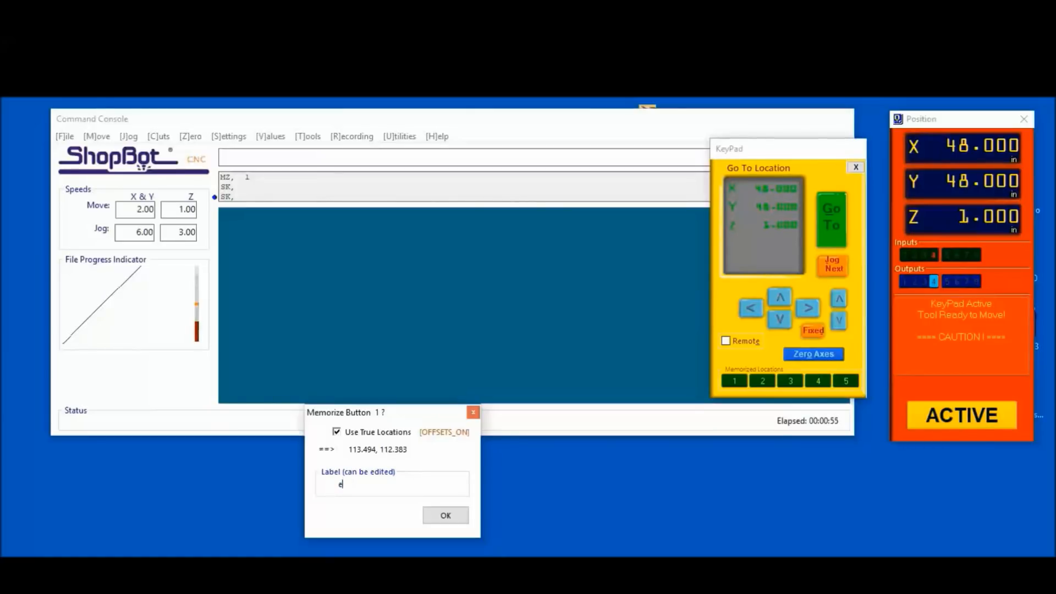
text(End of File Location)
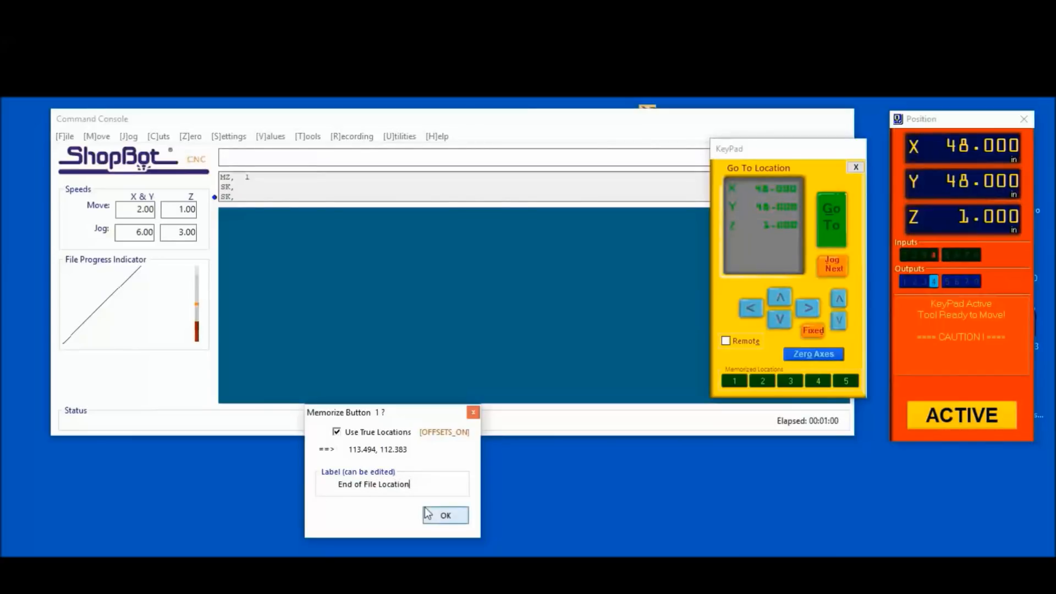
click(442, 516)
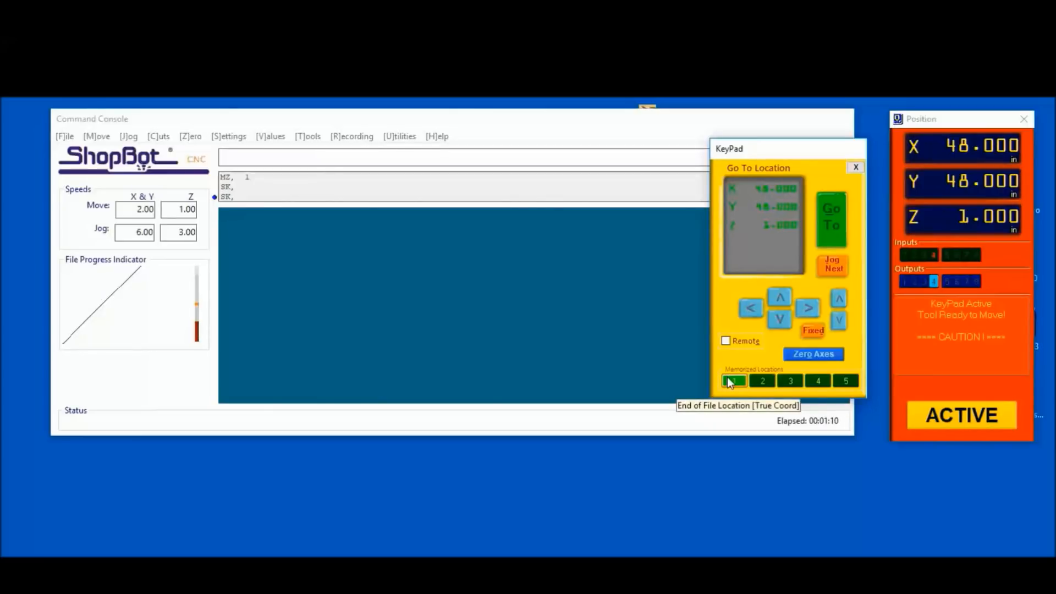
click(855, 167)
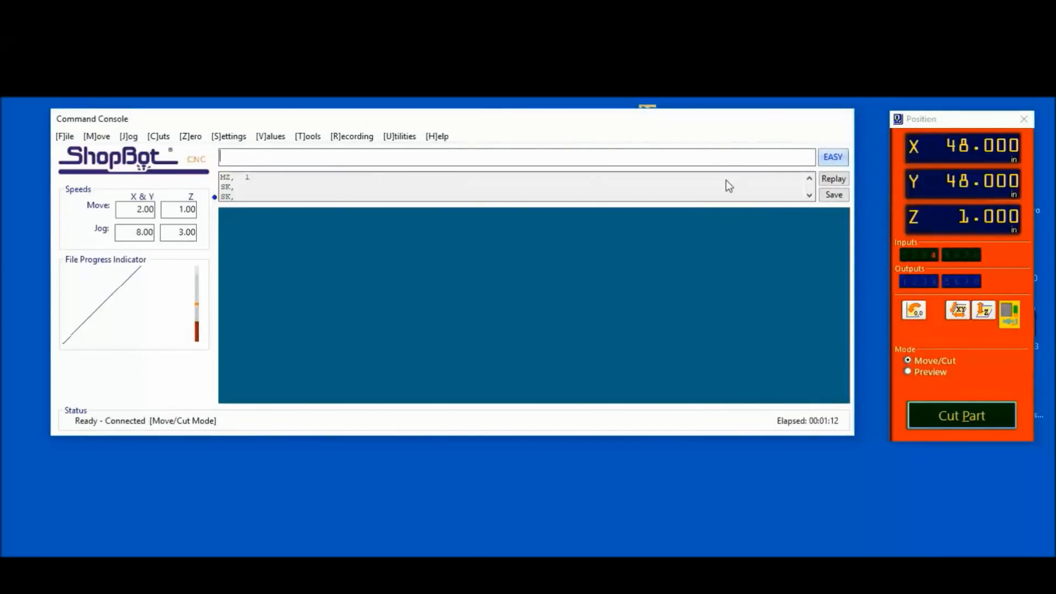
Reopen the KeyPad, jog the tool in negative X and Y to about X 39.96, Y 37.92, and exit
text(SK)
key(Left)
key(Down)
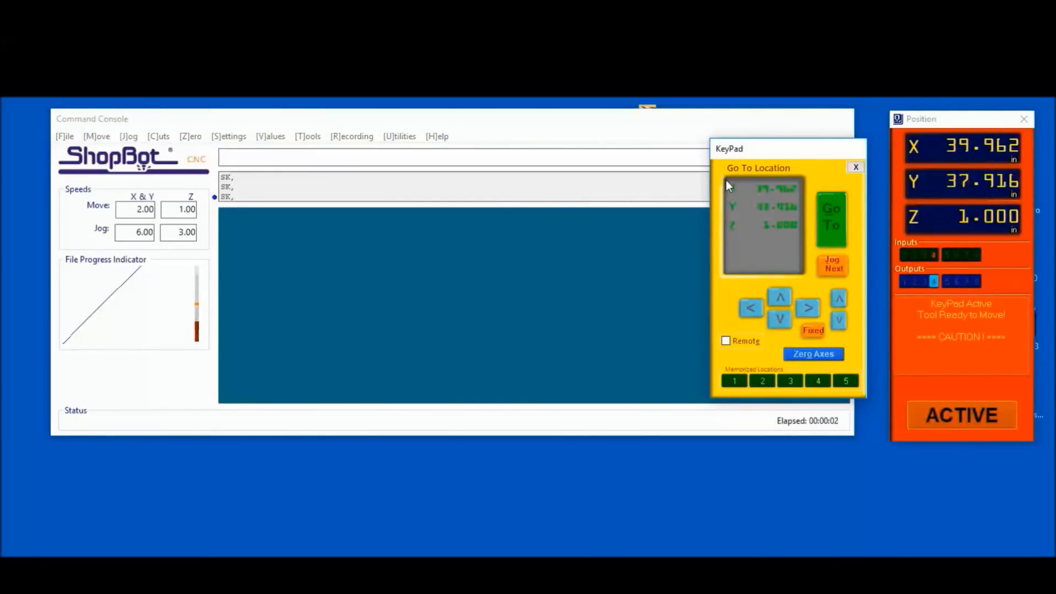
key(Escape)
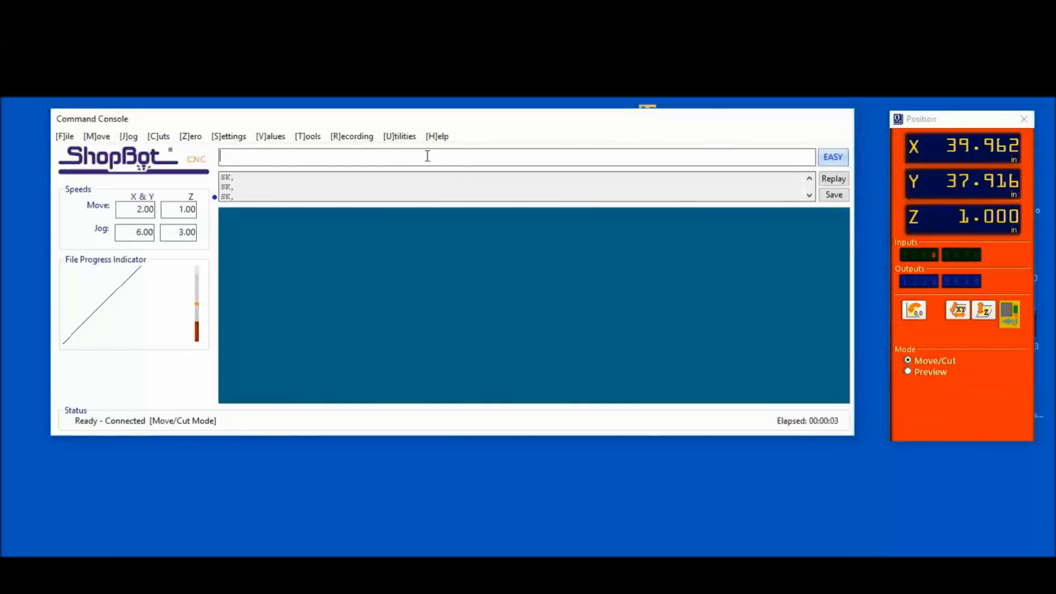
Reopen the KeyPad and send the tool to memorized location 1, accepting the move despite the safe-height warning
key(k)
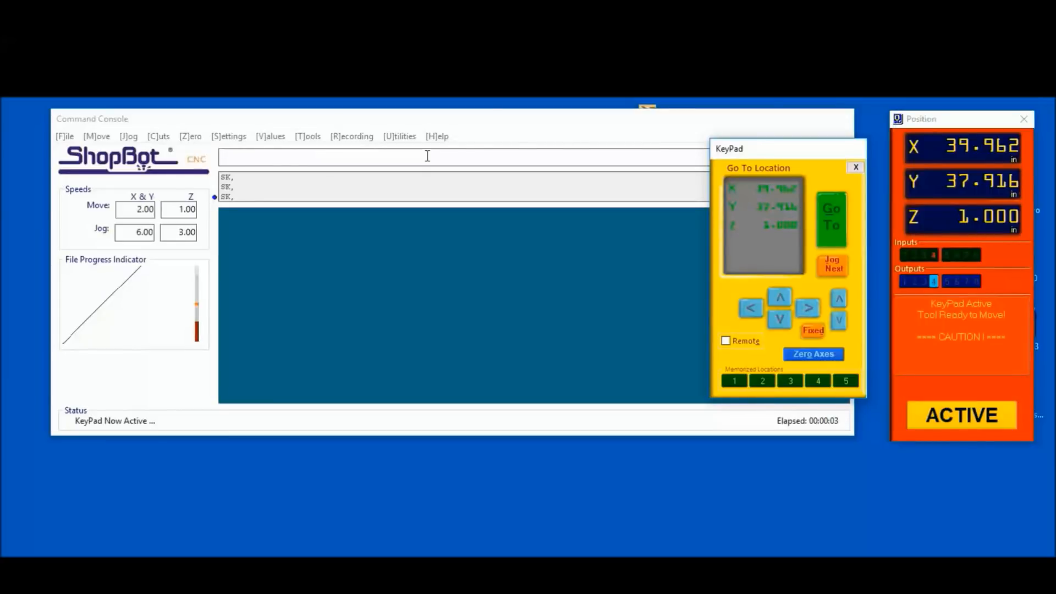
key(1)
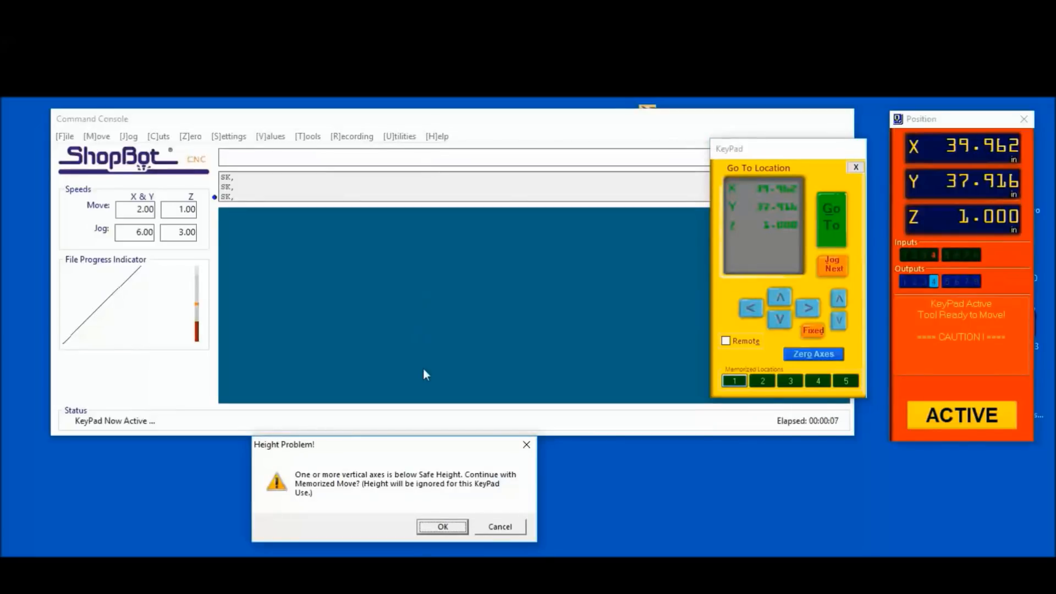
click(499, 531)
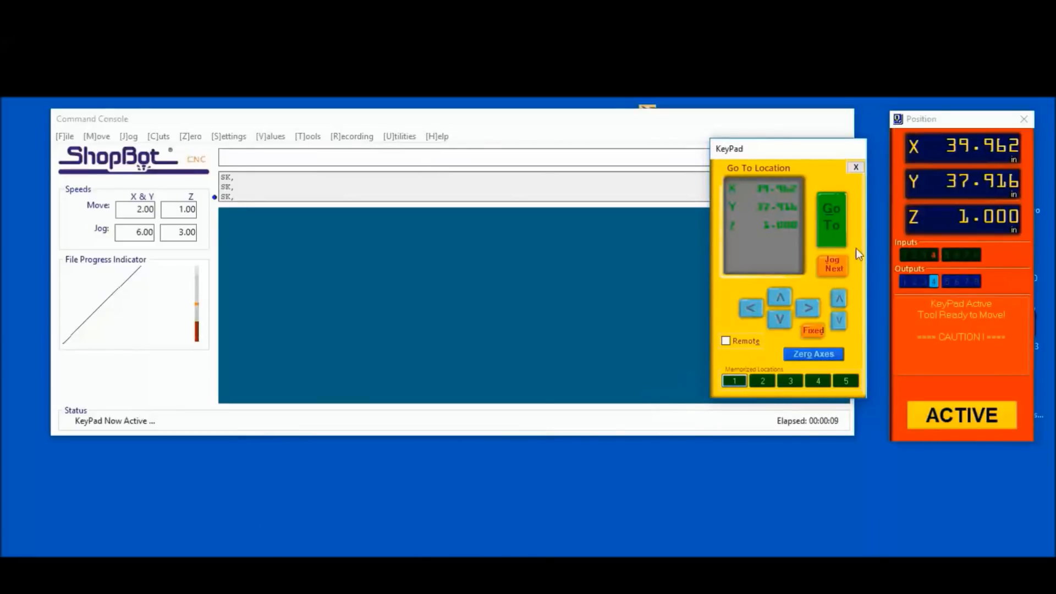
click(732, 382)
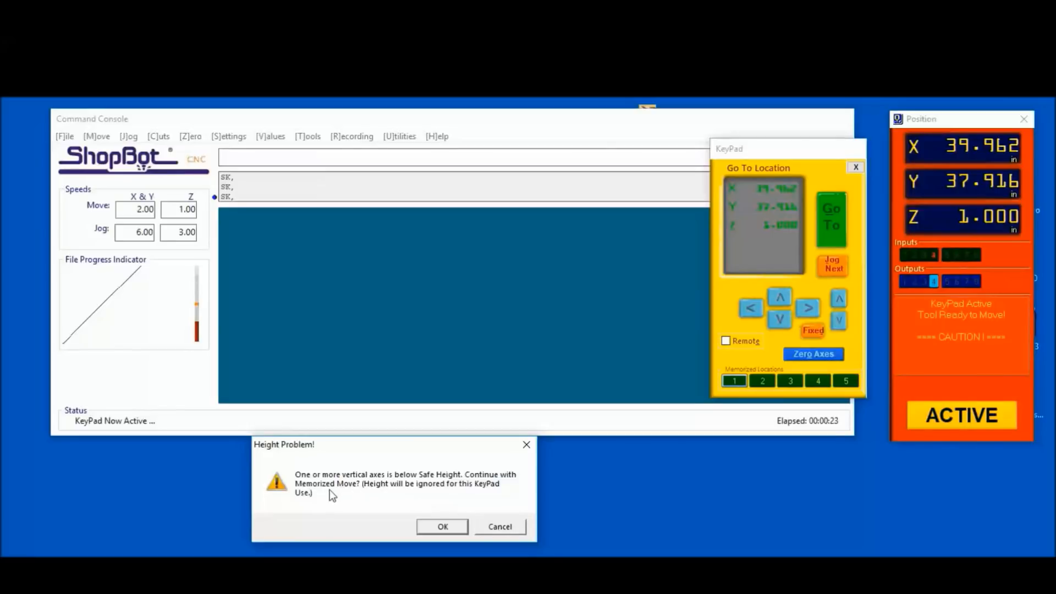
click(435, 527)
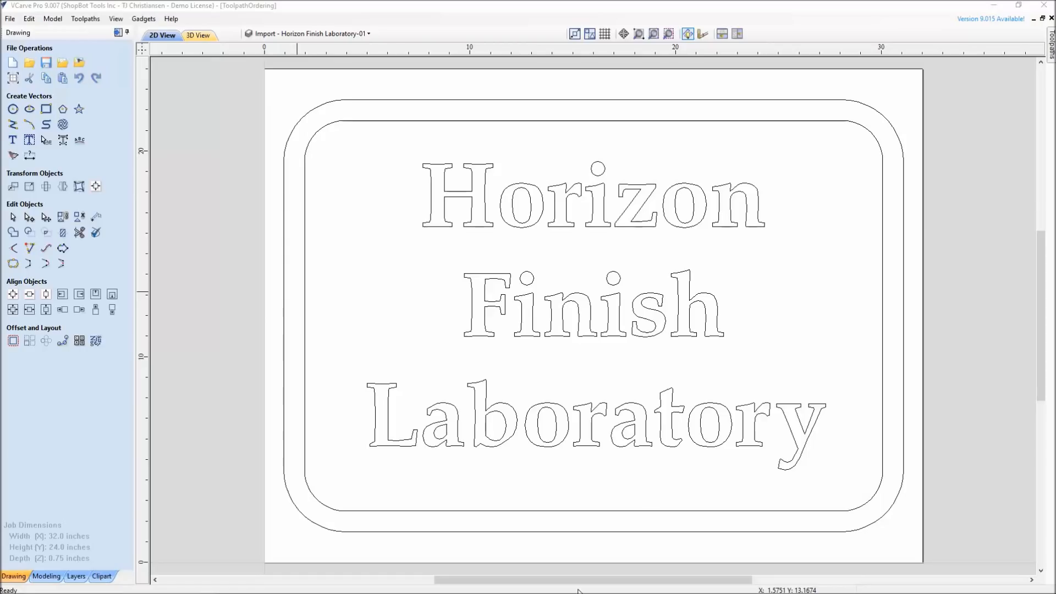
Switch to VCarve Pro and preview all toolpaths of the Horizon Finish Laboratory sign in 3D
click(118, 32)
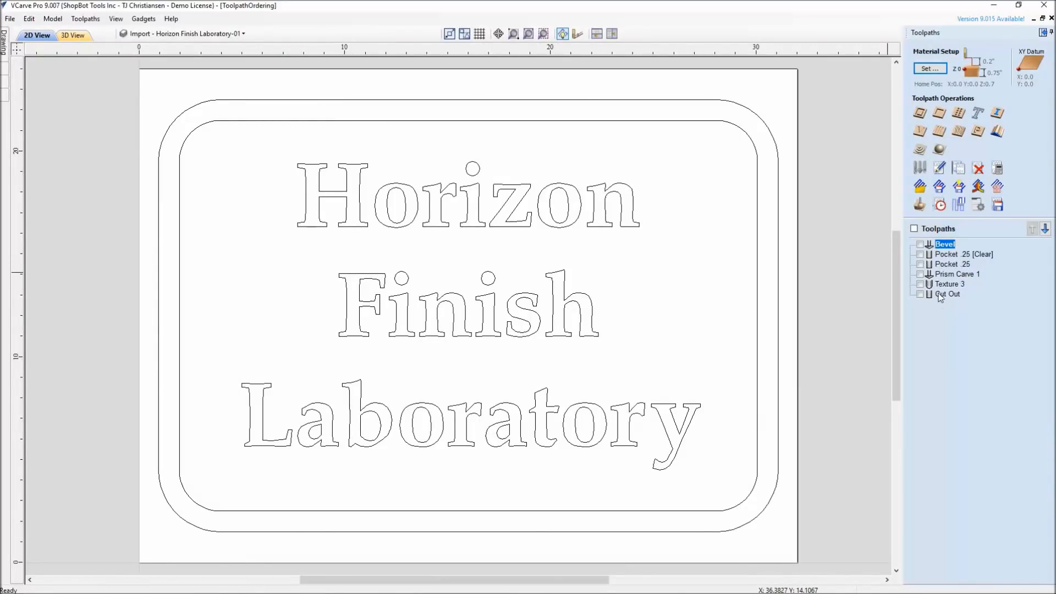
mouse_move(946, 257)
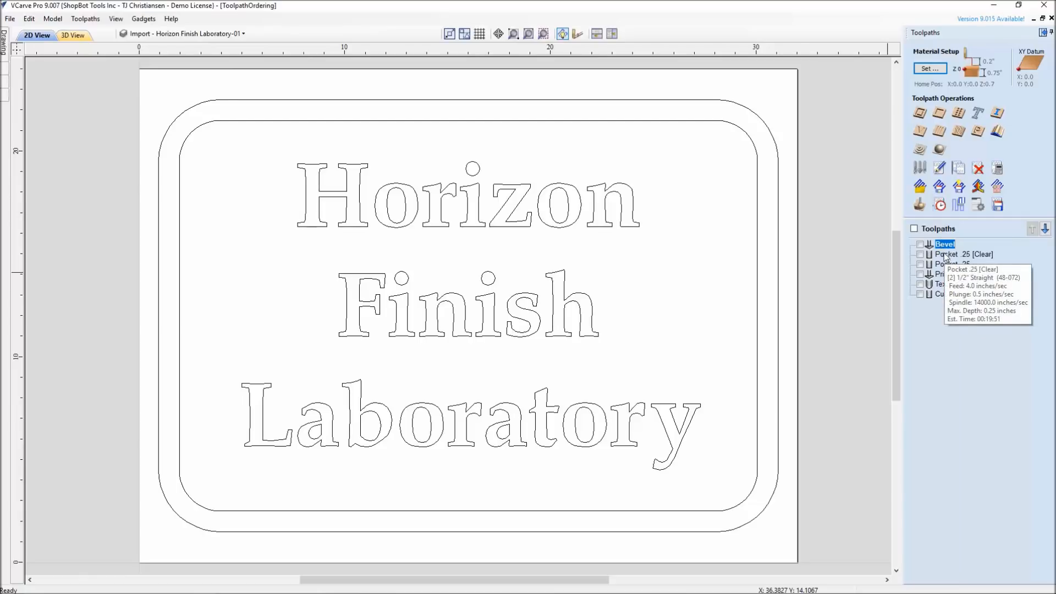
click(920, 207)
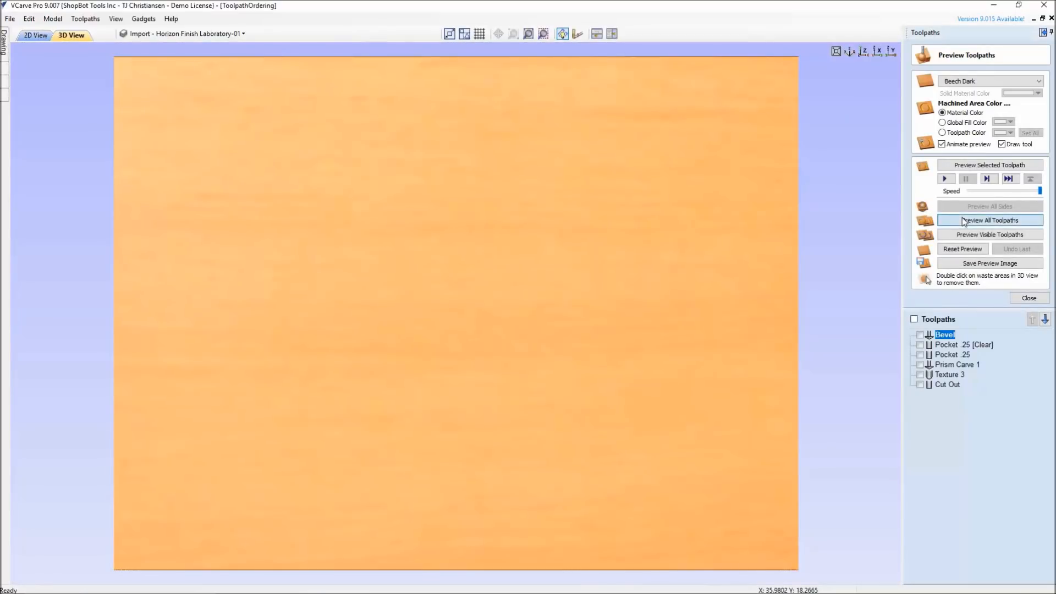
click(962, 220)
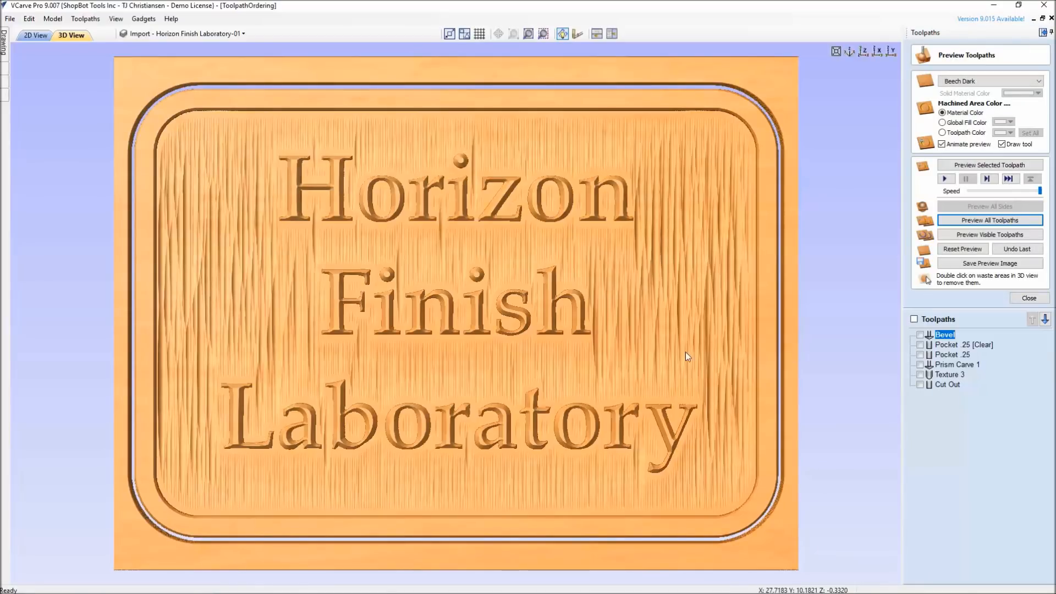
Remove the waste material around the sign in the 3D preview and close the preview
drag(352, 359, 877, 394)
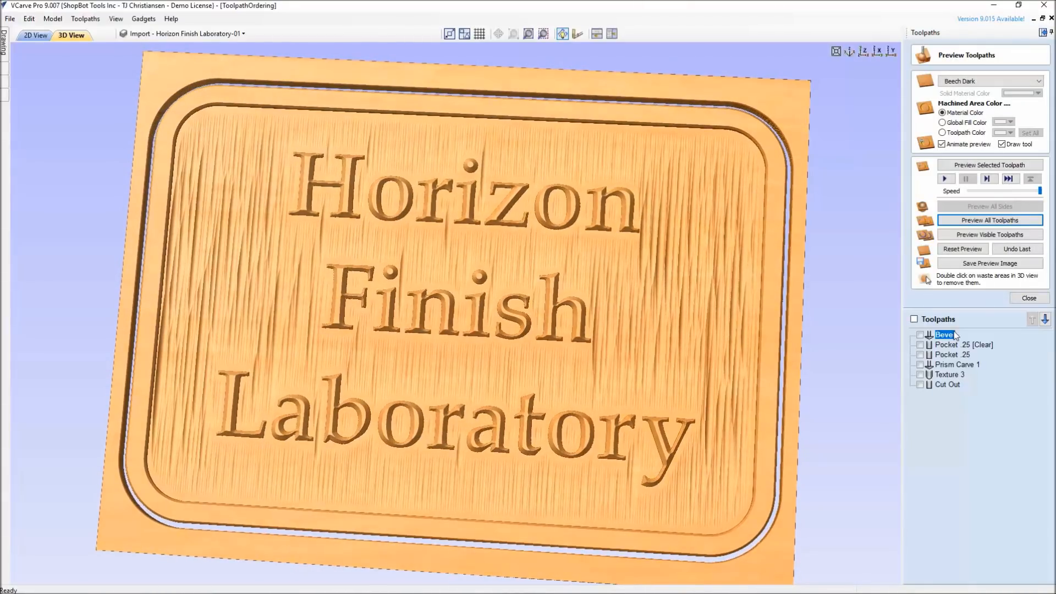
double_click(791, 538)
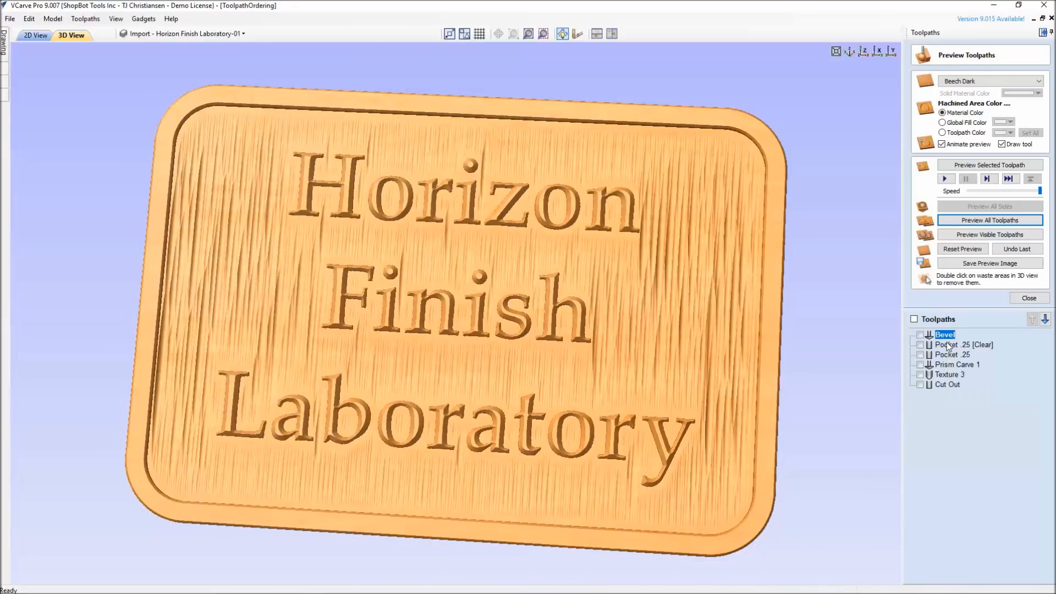
click(1030, 298)
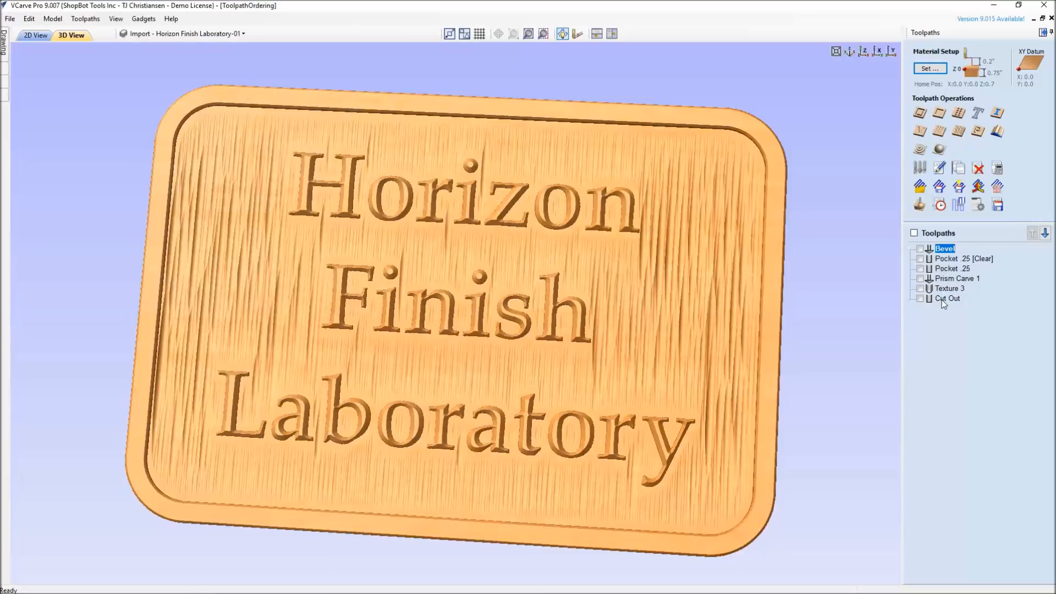
Start saving the toolpaths with all of them included in the output, and check the tool listed for Prism Carve 1
mouse_move(941, 251)
click(995, 212)
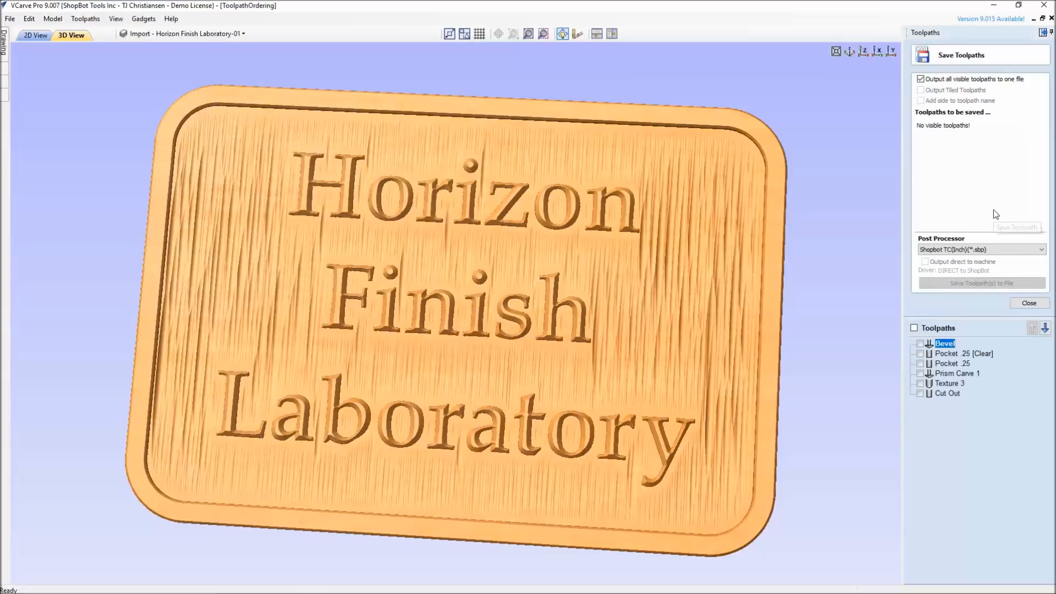
click(914, 328)
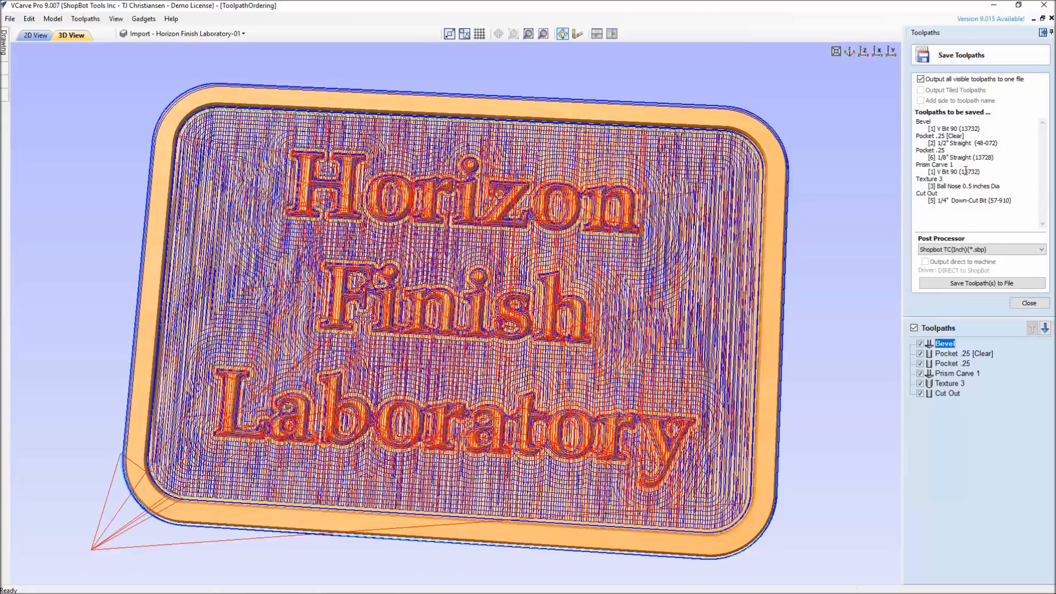
drag(981, 171, 917, 165)
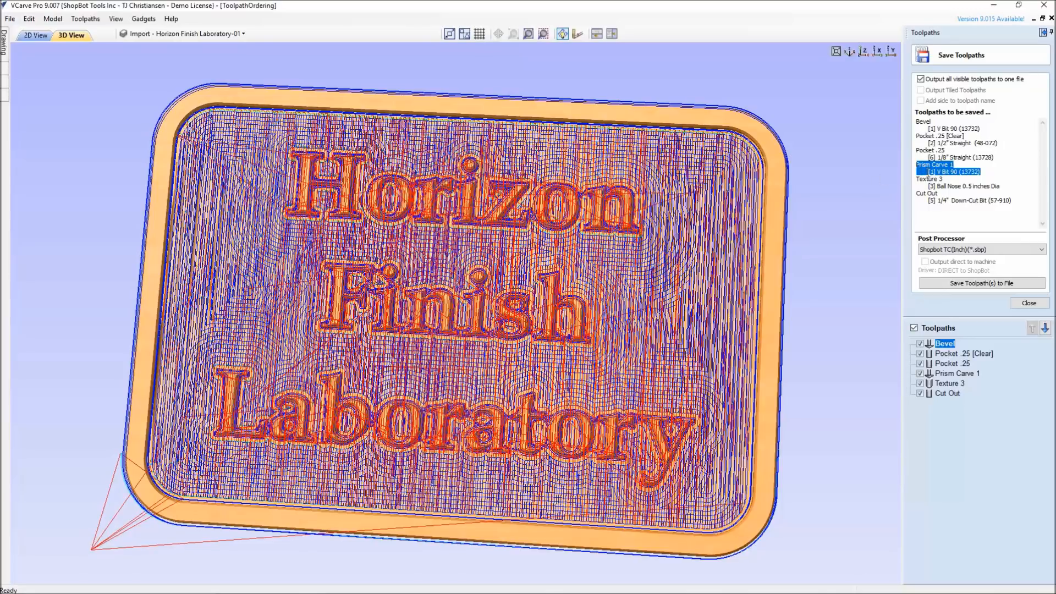
click(942, 171)
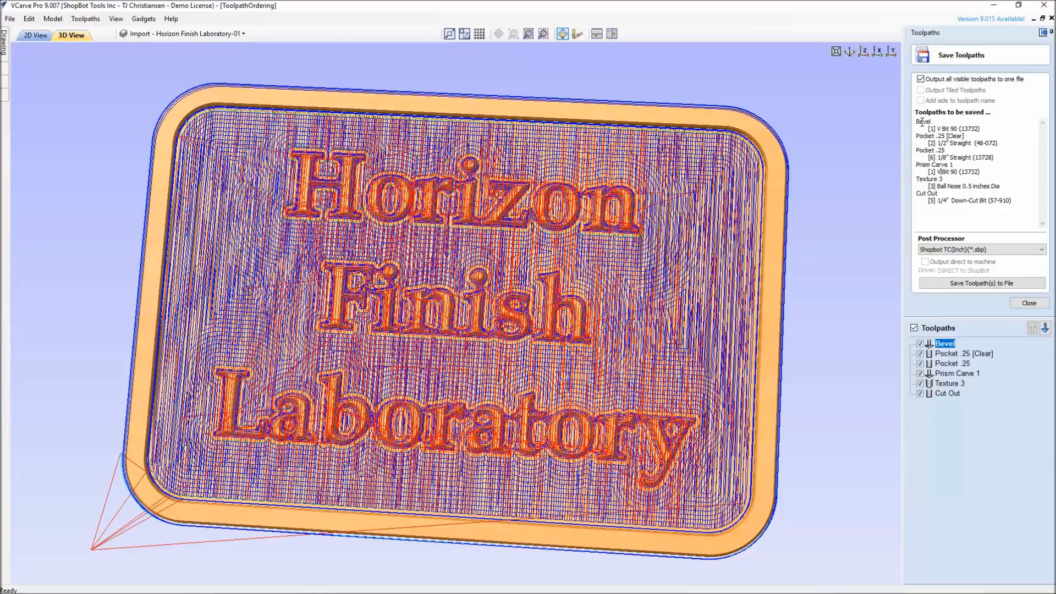
Examine in 2D which vectors the Bevel, Pocket .25 [Clear] and Pocket .25 toolpaths use, hiding and reshowing all toolpaths
click(43, 36)
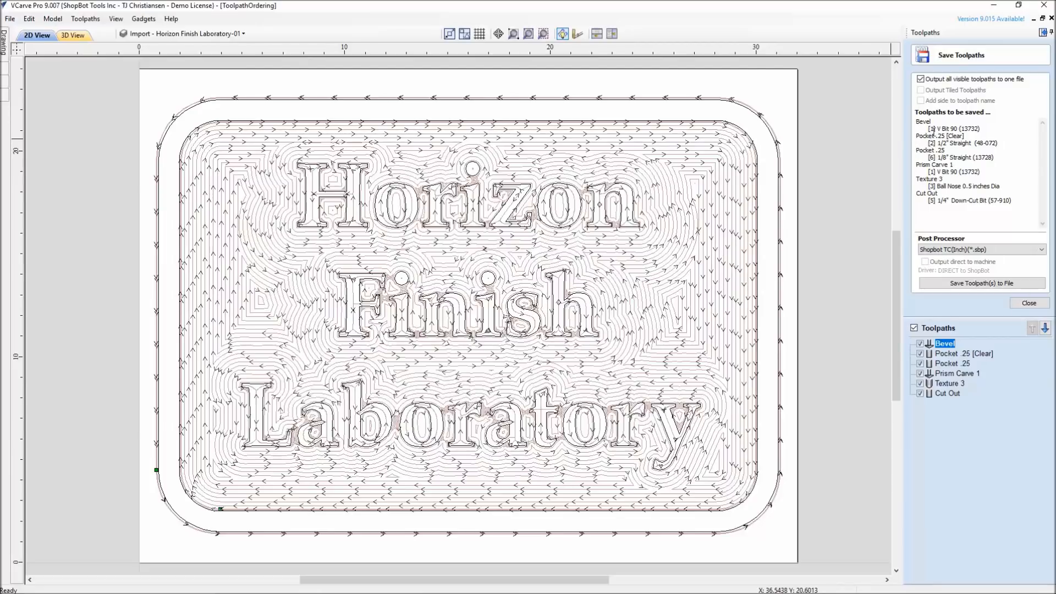
click(944, 345)
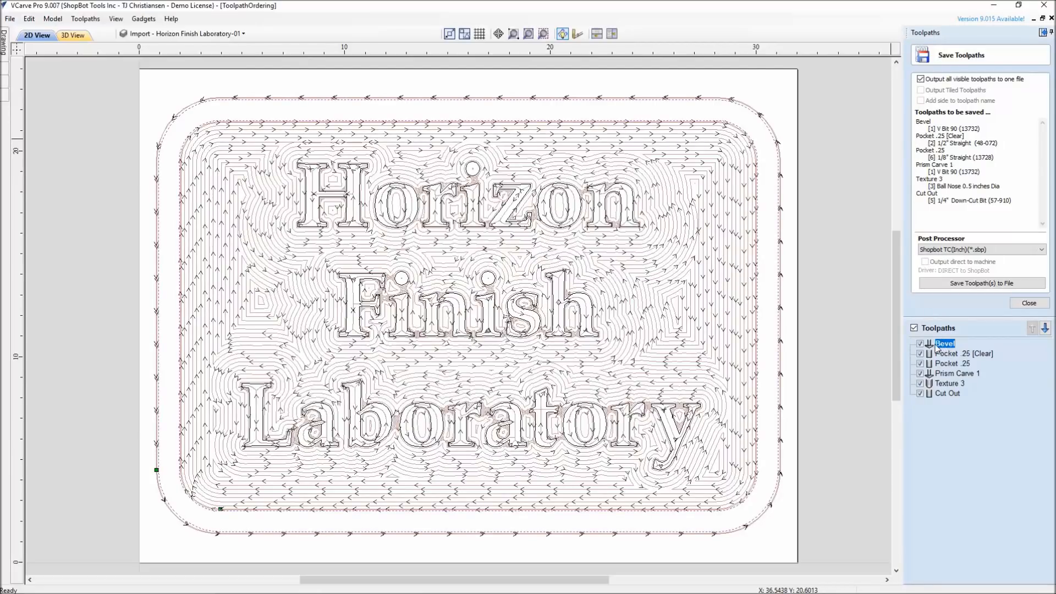
click(942, 355)
click(939, 364)
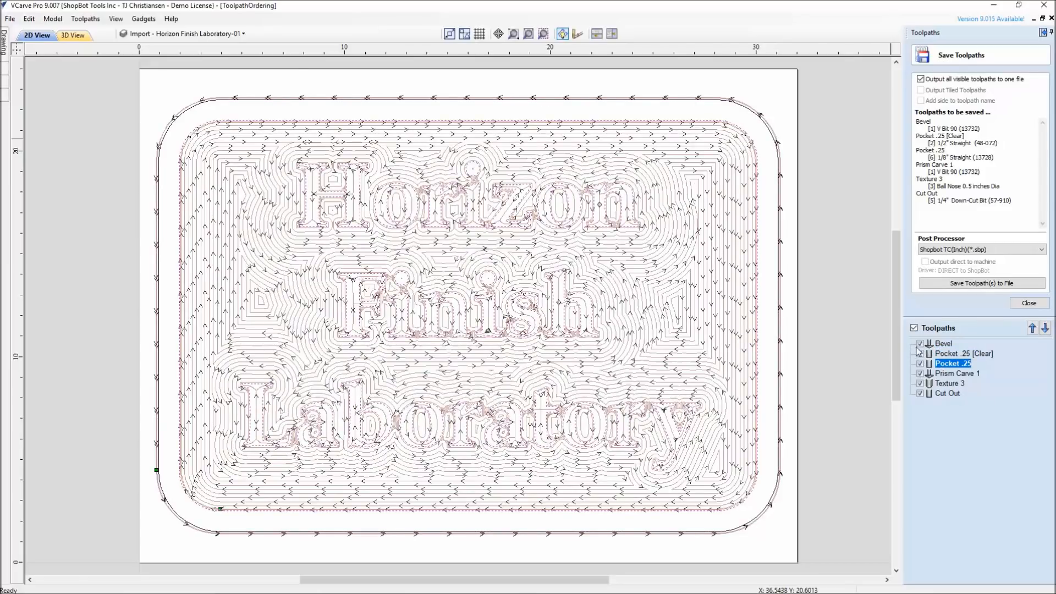
click(914, 328)
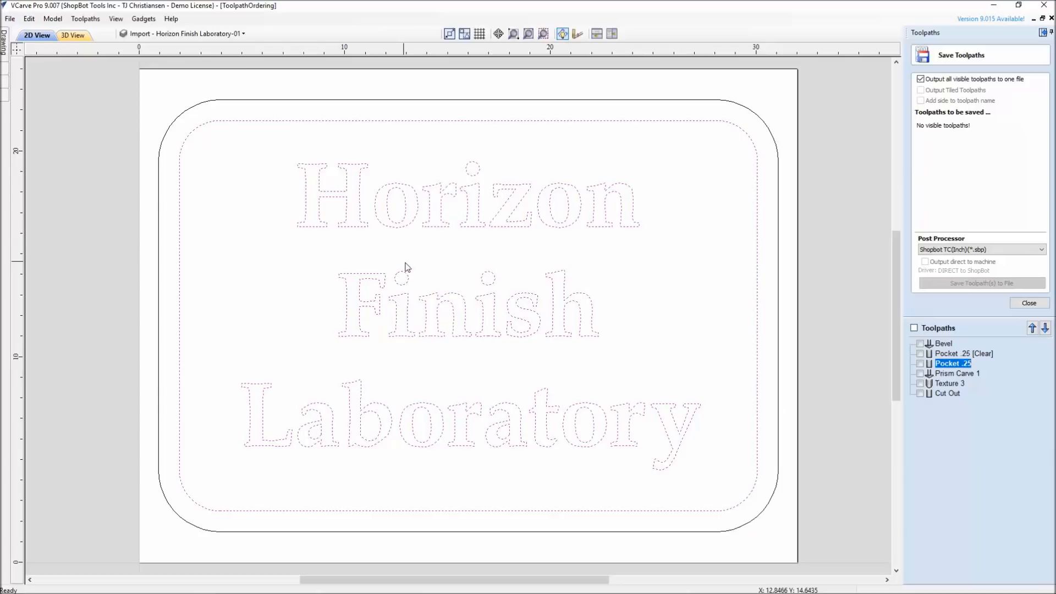
click(914, 328)
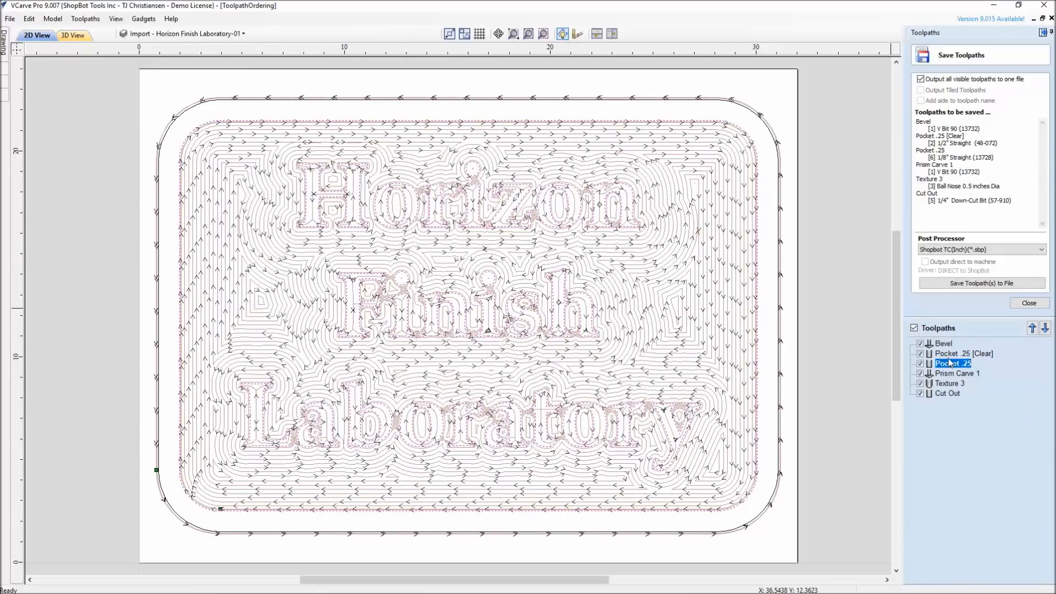
Move the Bevel toolpath two places later in the order, directly before Prism Carve 1
click(943, 344)
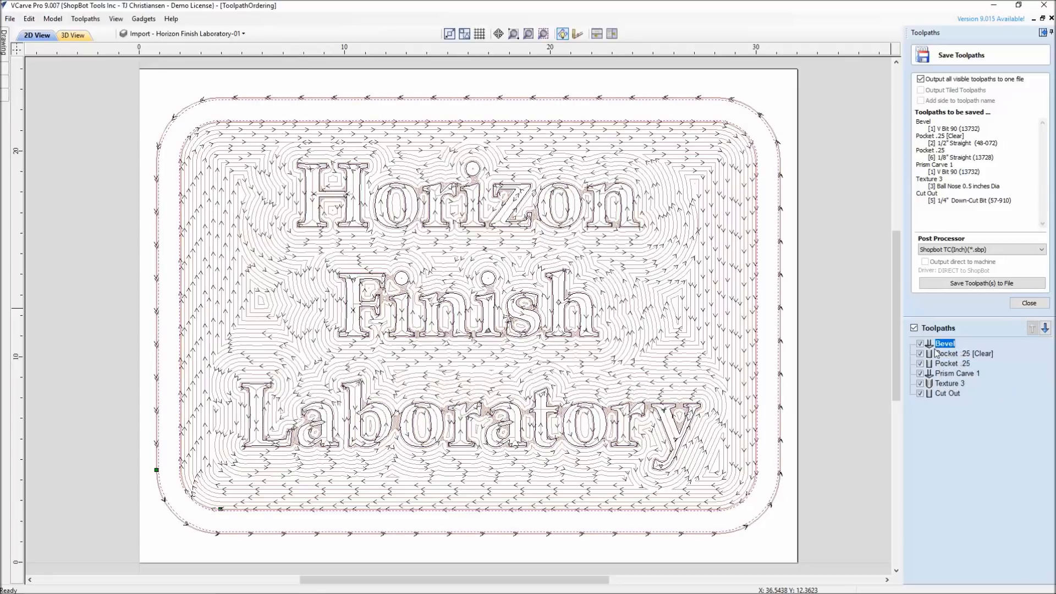
mouse_move(931, 350)
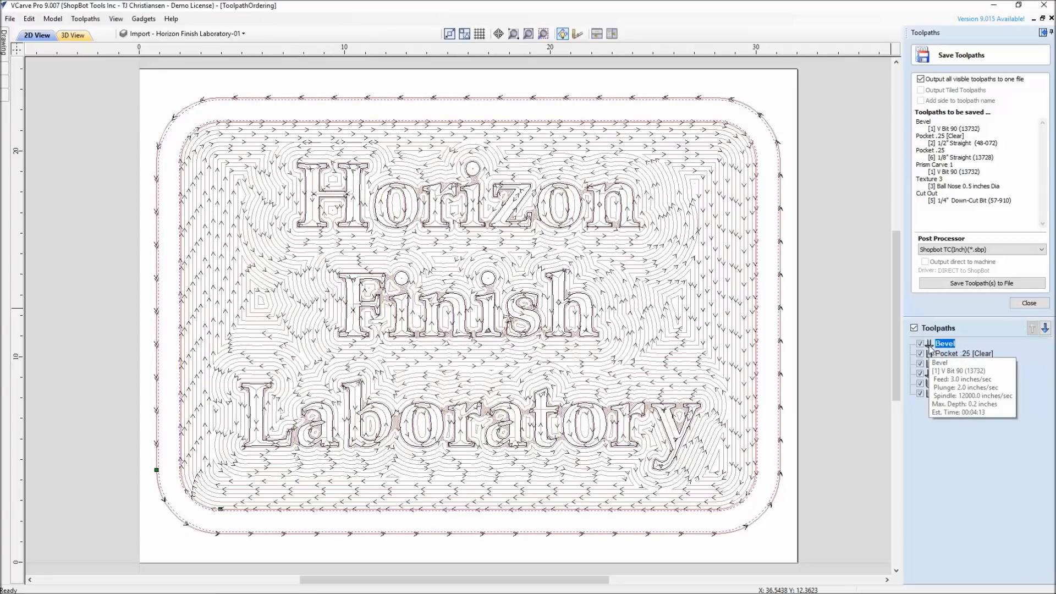
mouse_move(930, 389)
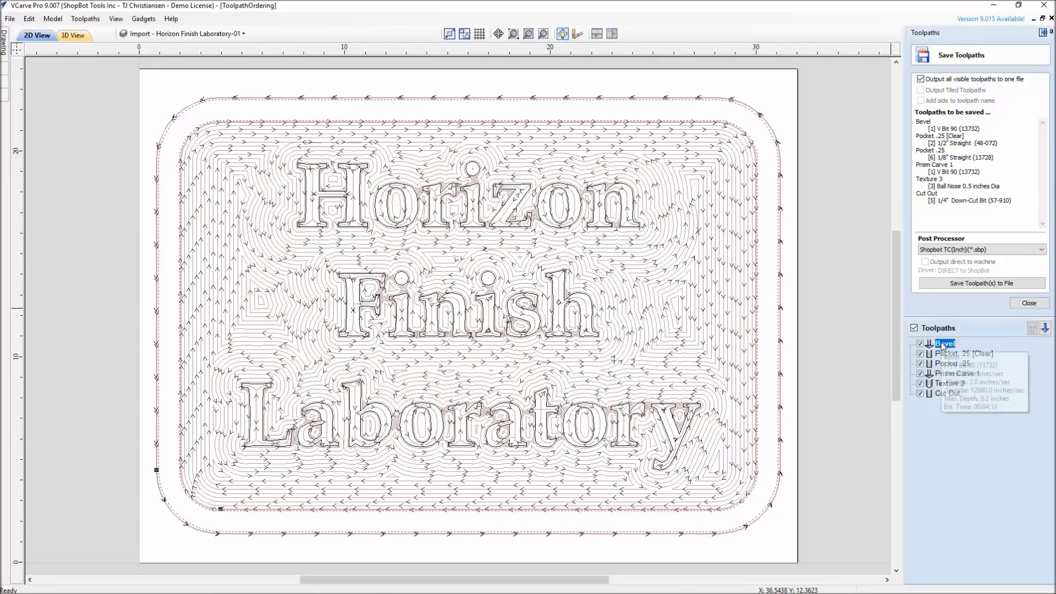
click(1045, 328)
click(1045, 328)
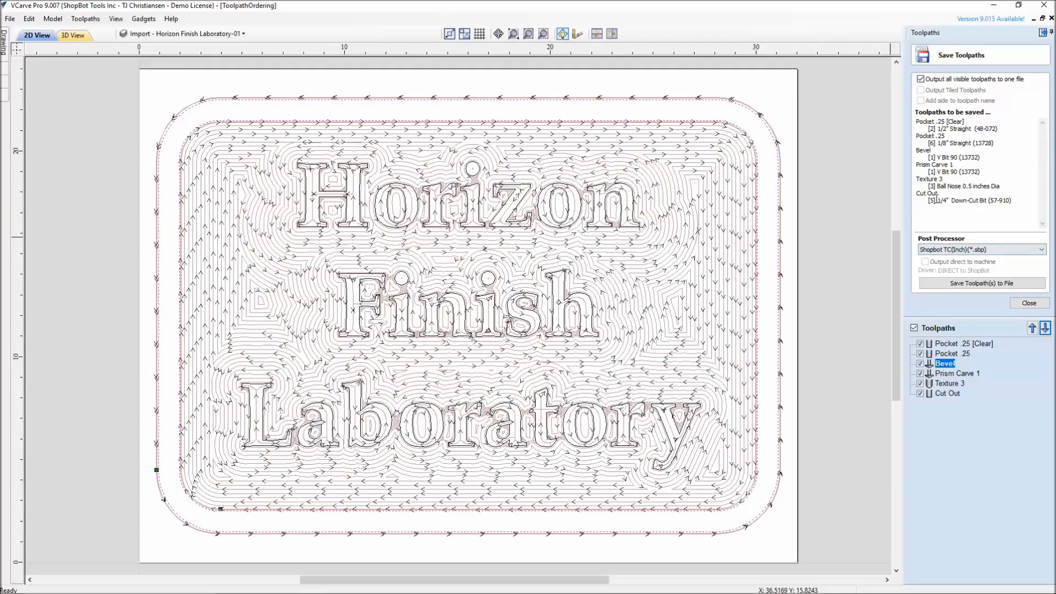
mouse_move(946, 370)
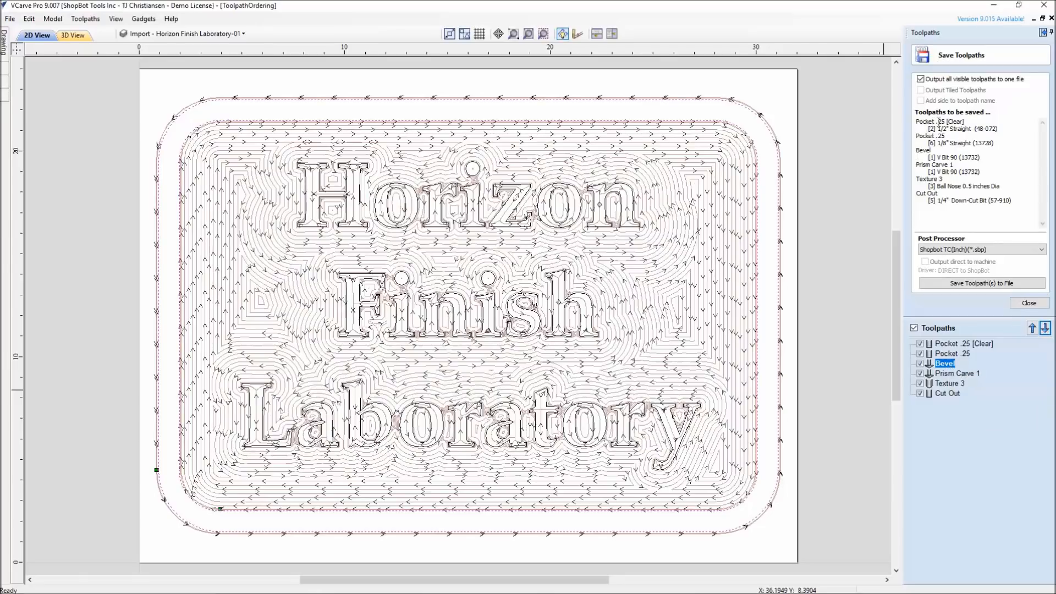
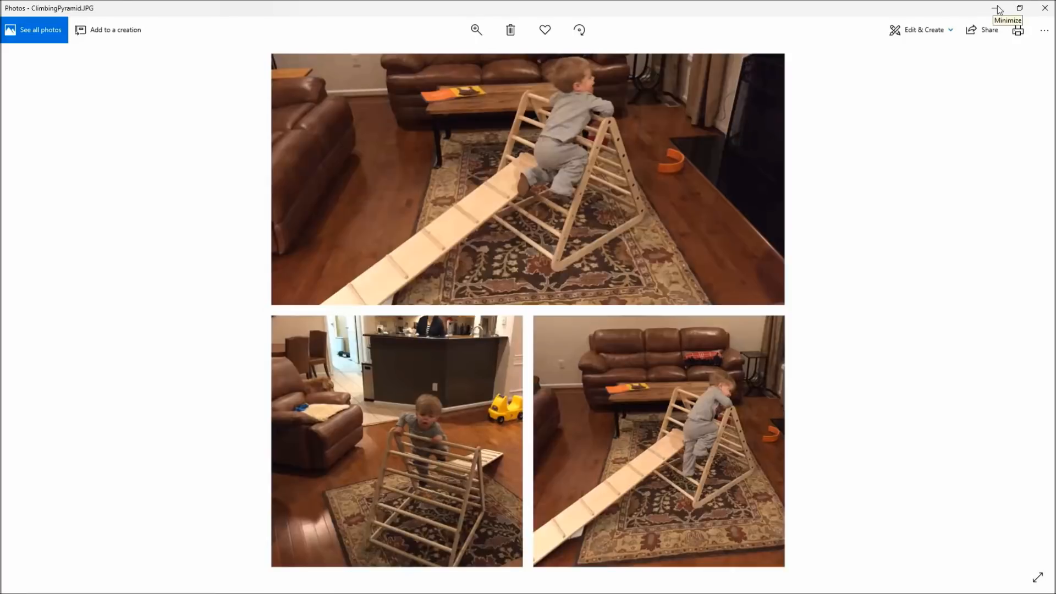
Close the climbing pyramid photo and, in File Explorer, examine the toolpath folder, CRV file and picture kept in 6.File.Naming
click(1048, 10)
mouse_move(379, 593)
click(275, 585)
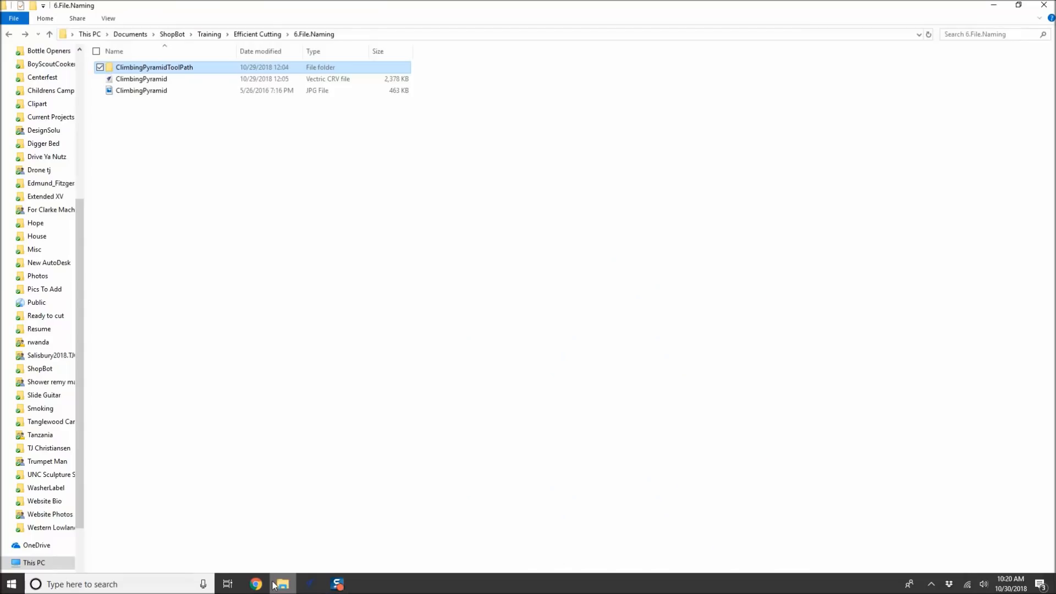
click(254, 193)
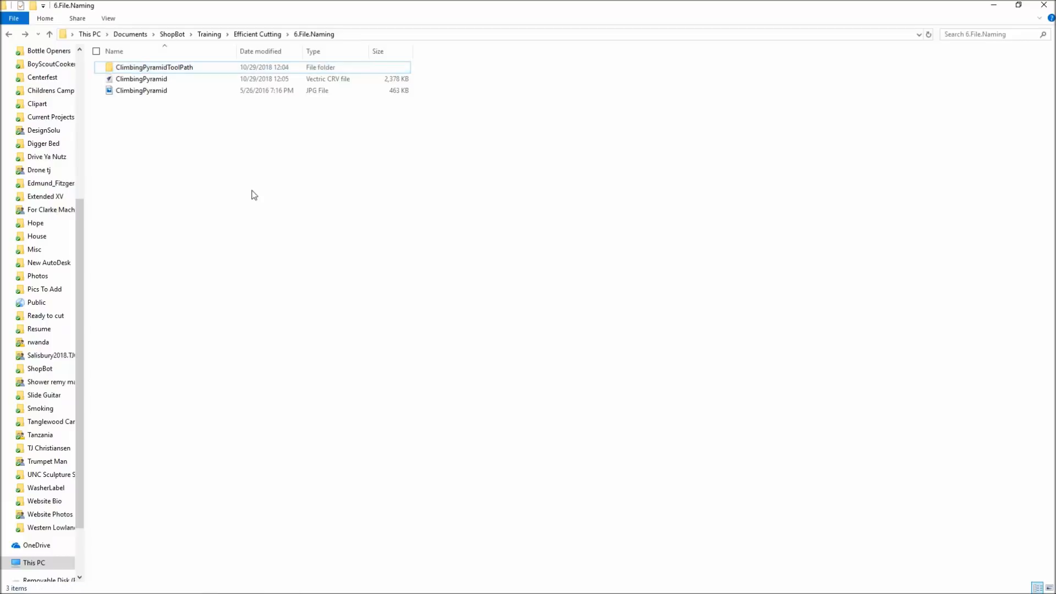
click(128, 80)
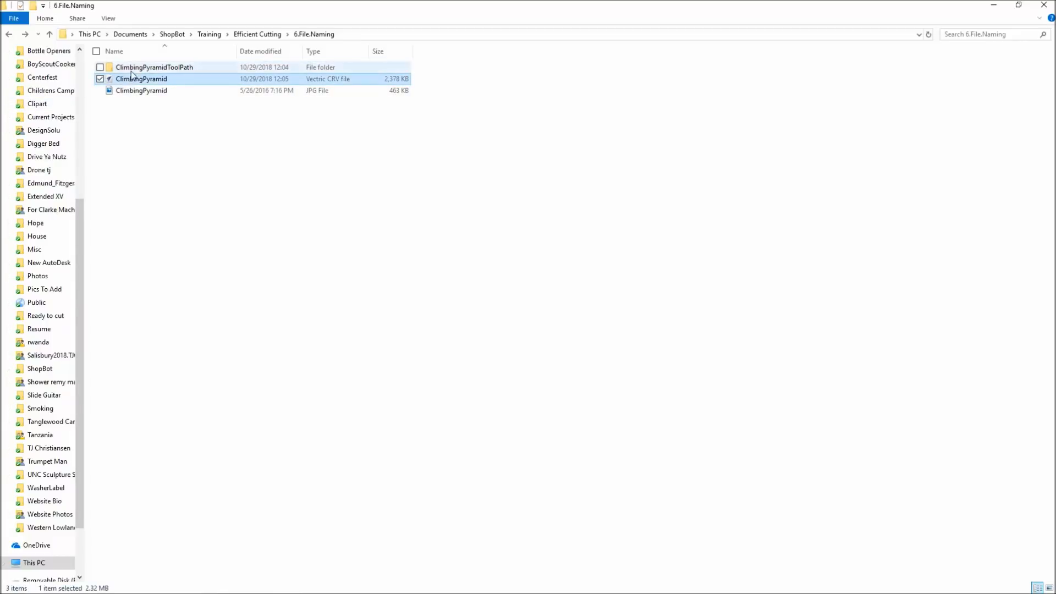
click(138, 69)
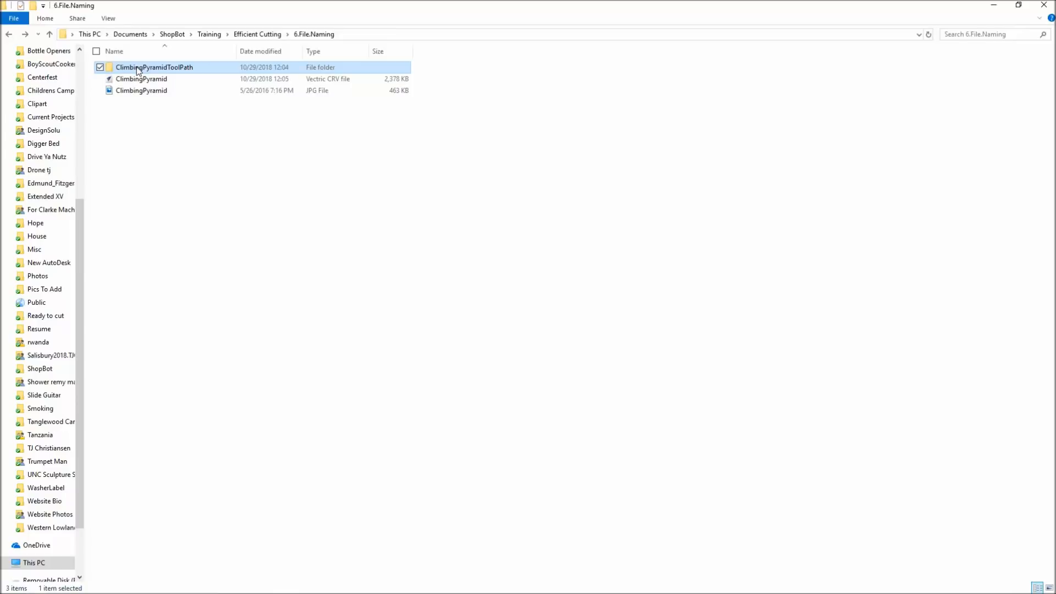
click(134, 93)
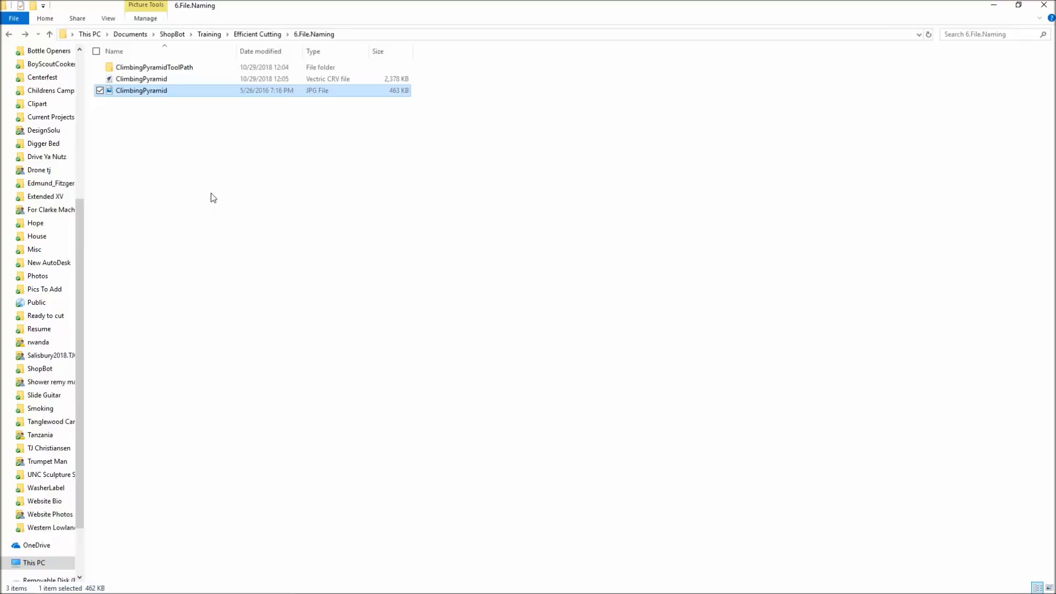
Switch to the ClimbingPyramid drawing in VCarve Pro, bring the material sheet into full view and show its toolpaths
mouse_move(200, 589)
click(313, 587)
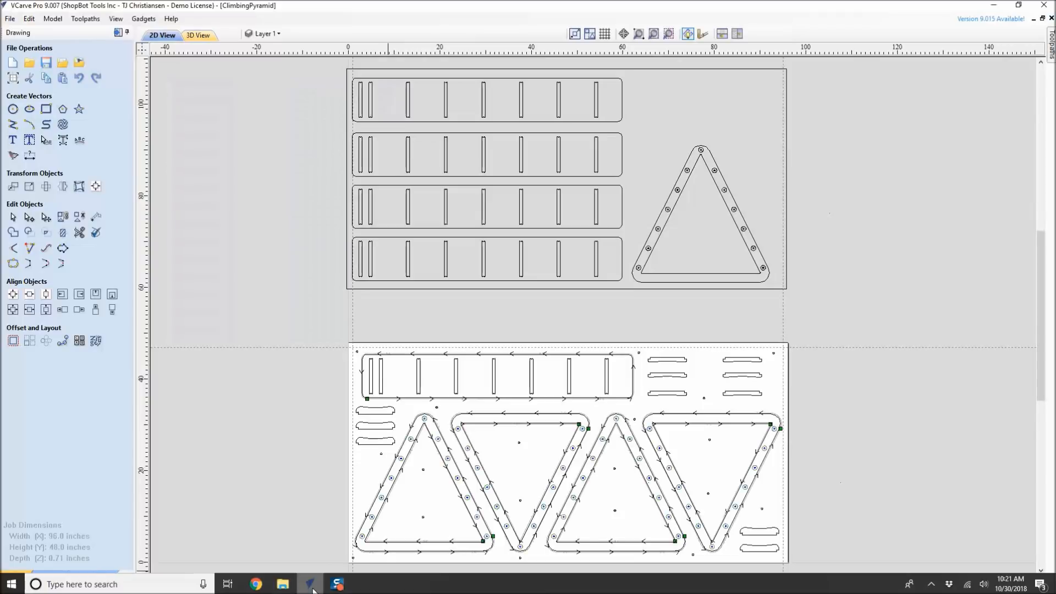
middle_drag(421, 375, 402, 253)
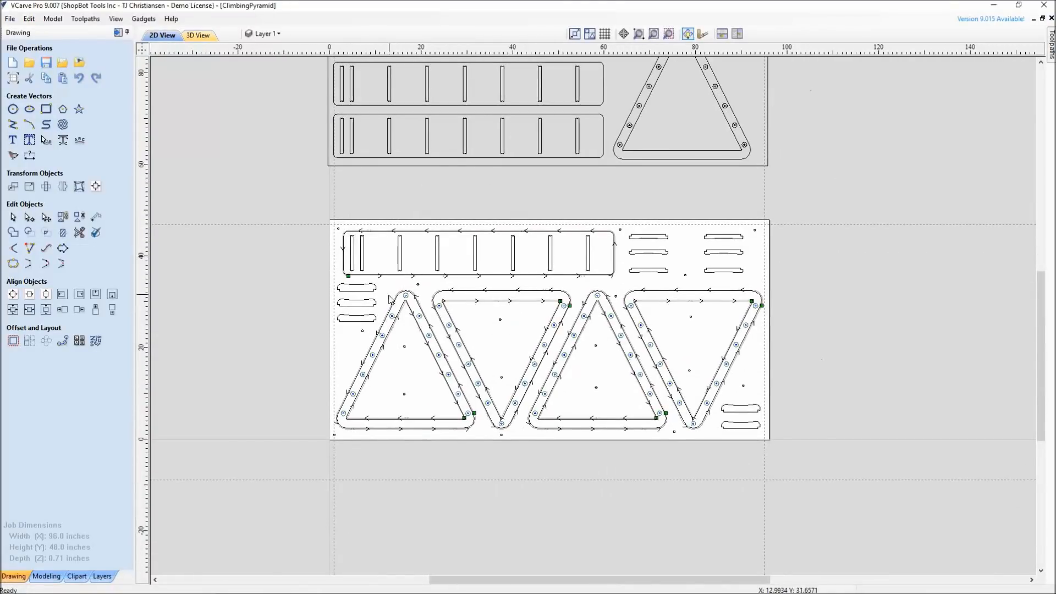
click(118, 33)
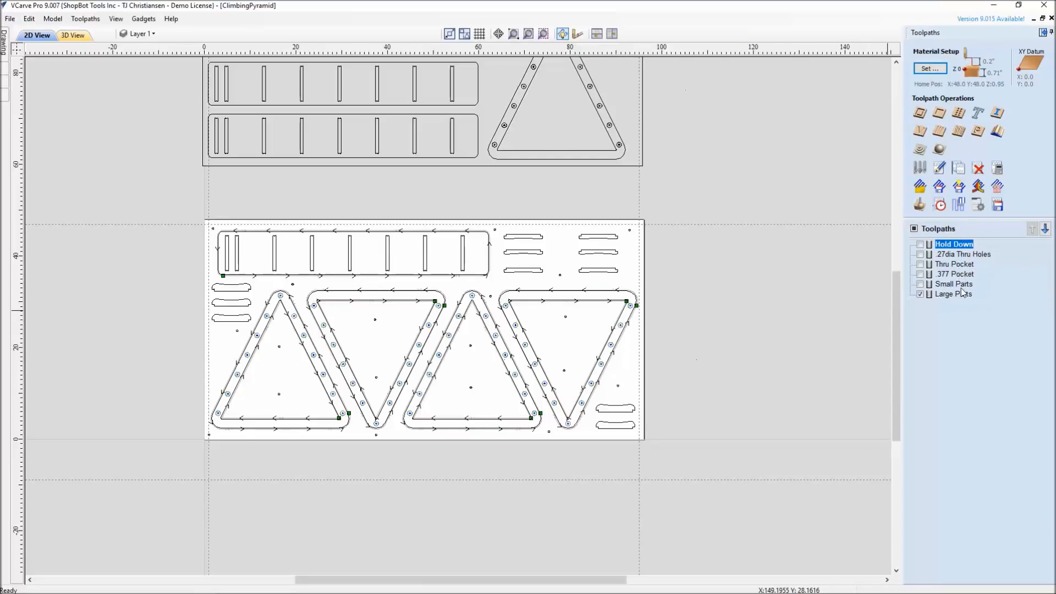
Calculate an outside profile toolpath 0.18 inches deep with the 1/4" Up-cut (13729) for two small parts, keeping the default name
mouse_move(962, 290)
click(921, 114)
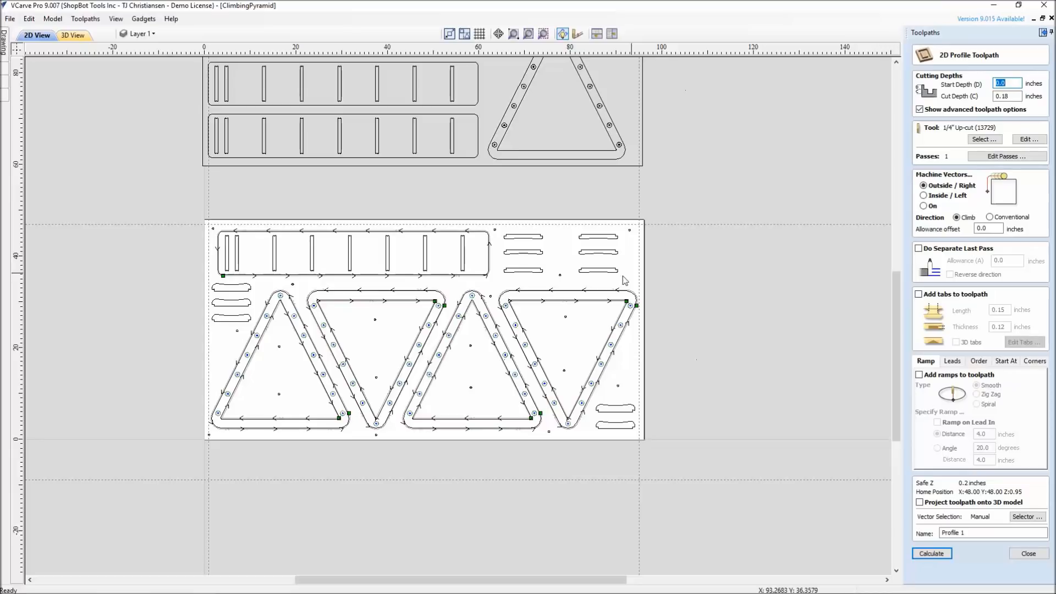
click(923, 555)
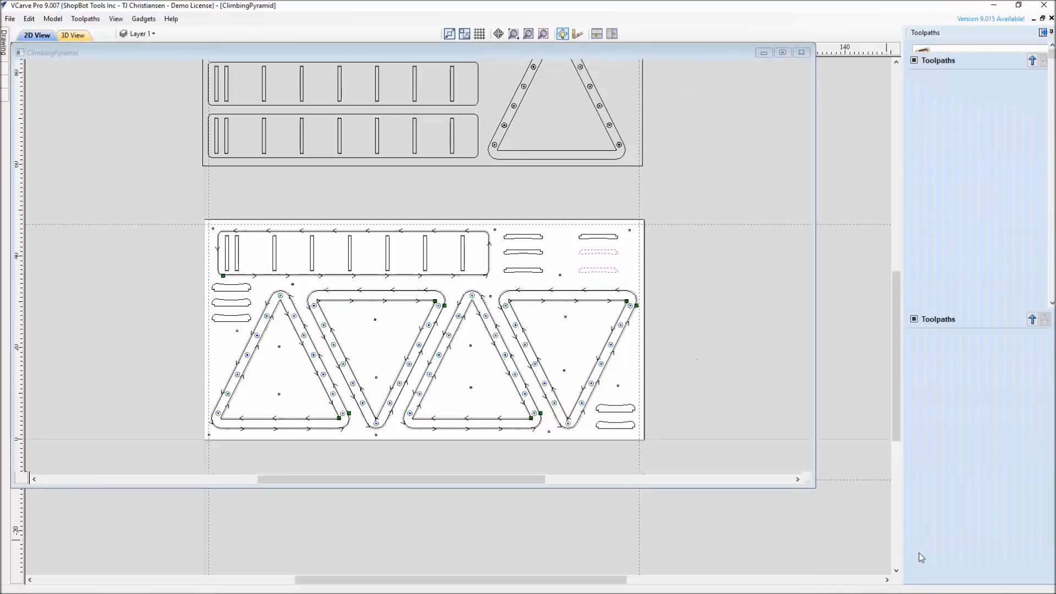
mouse_move(954, 398)
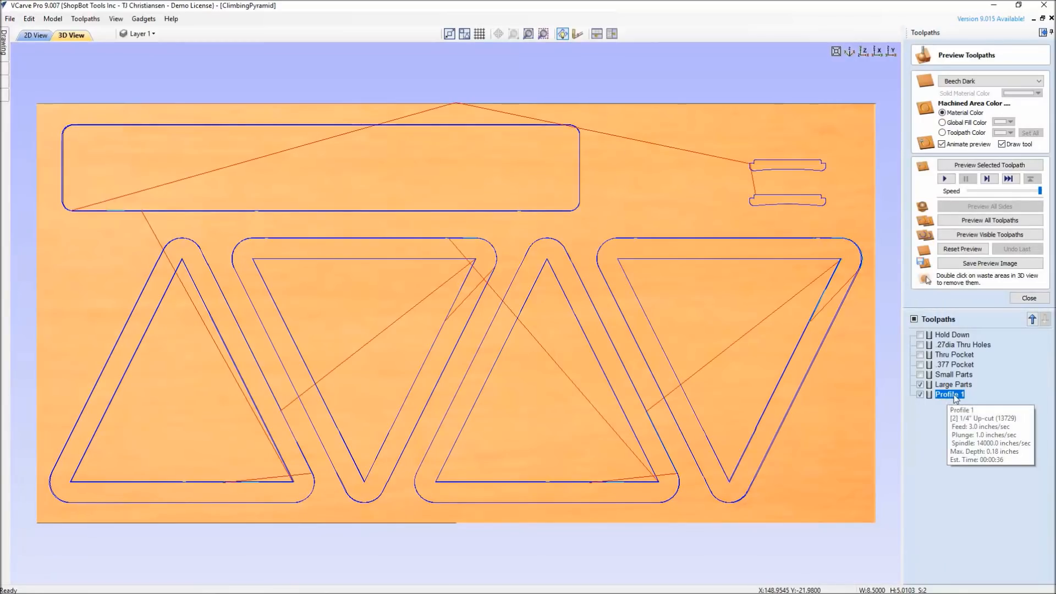
Close the toolpath preview and delete the Profile 1 toolpath
click(1030, 298)
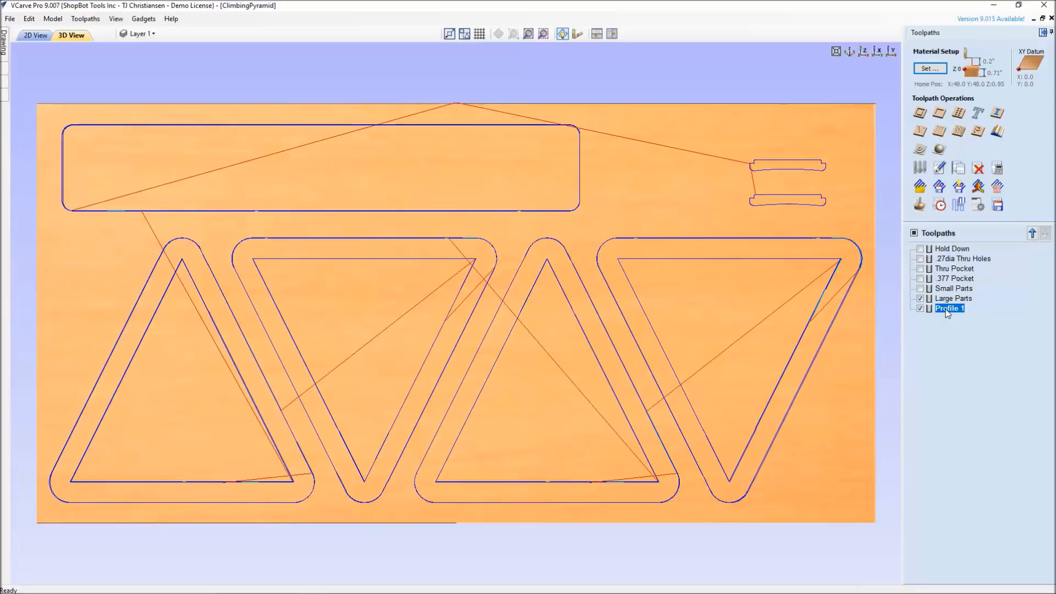
click(978, 168)
click(499, 317)
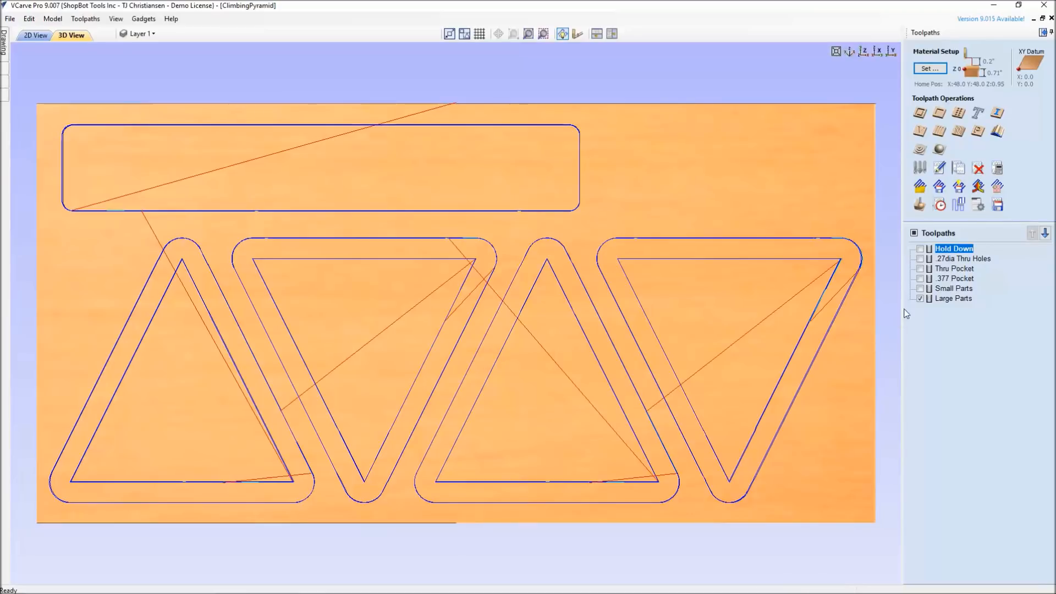
Review the Hold Down drilling toolpath's settings without changing them, and examine its selected hole vectors in 2D
double_click(947, 250)
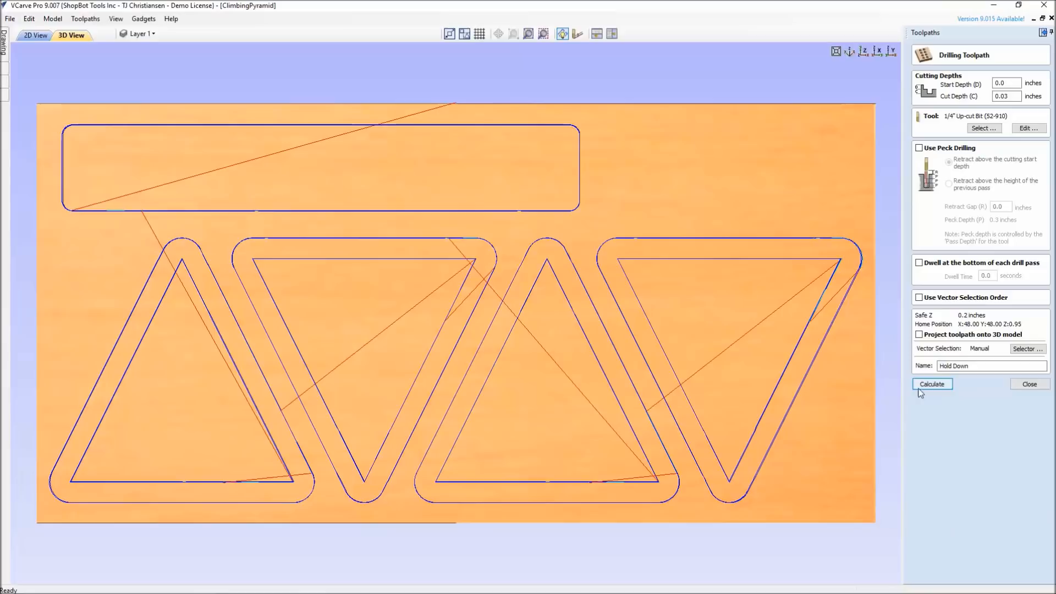
click(1030, 385)
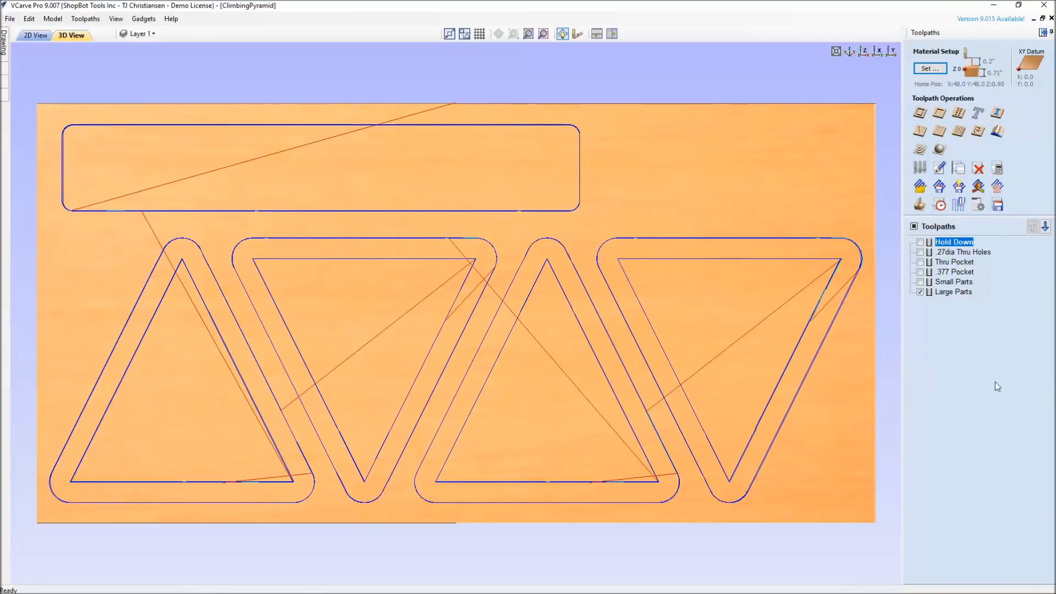
click(40, 38)
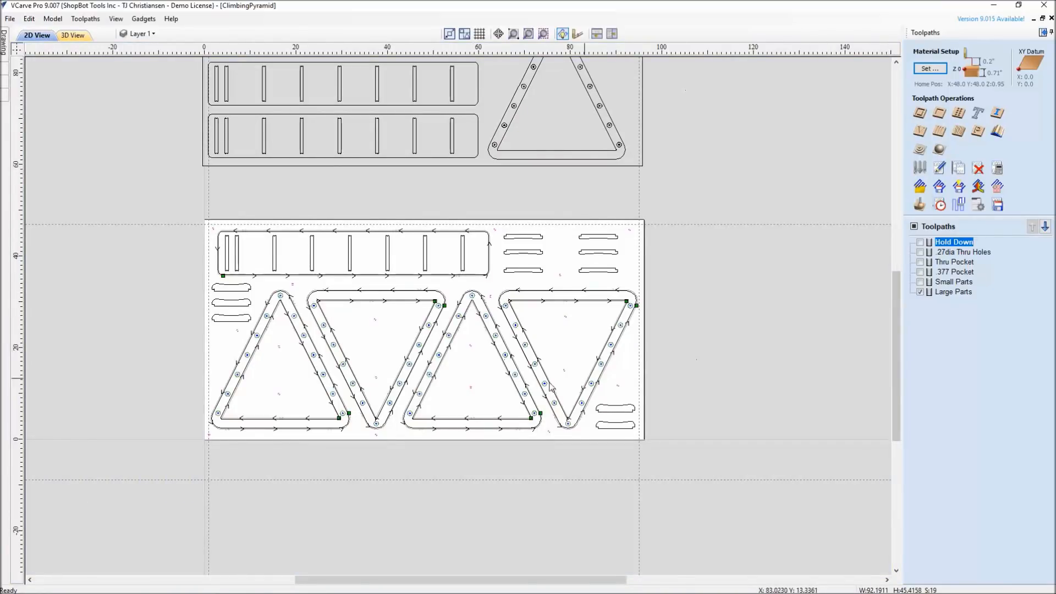
scroll(472, 378, up, 3)
scroll(510, 421, down, 4)
scroll(578, 387, up, 3)
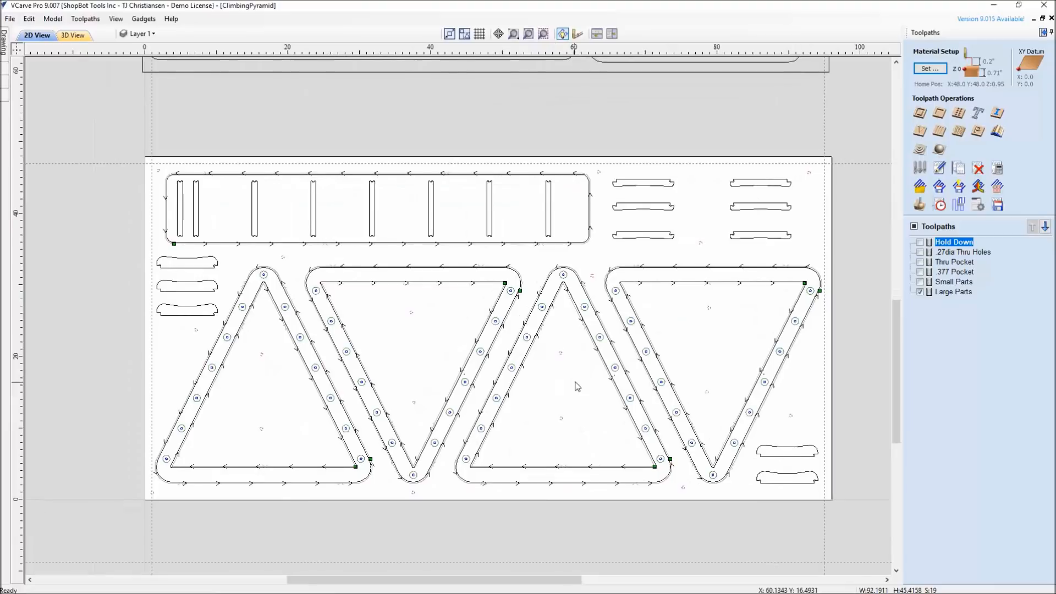
mouse_move(954, 257)
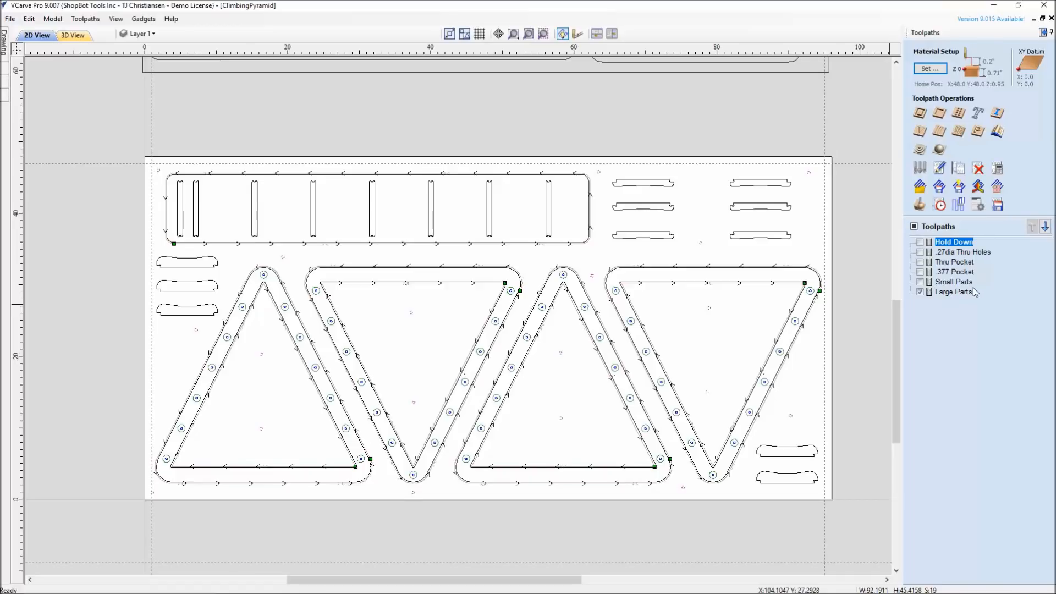
Start saving the toolpaths, try including all of them in one output file, and leave none included
click(997, 204)
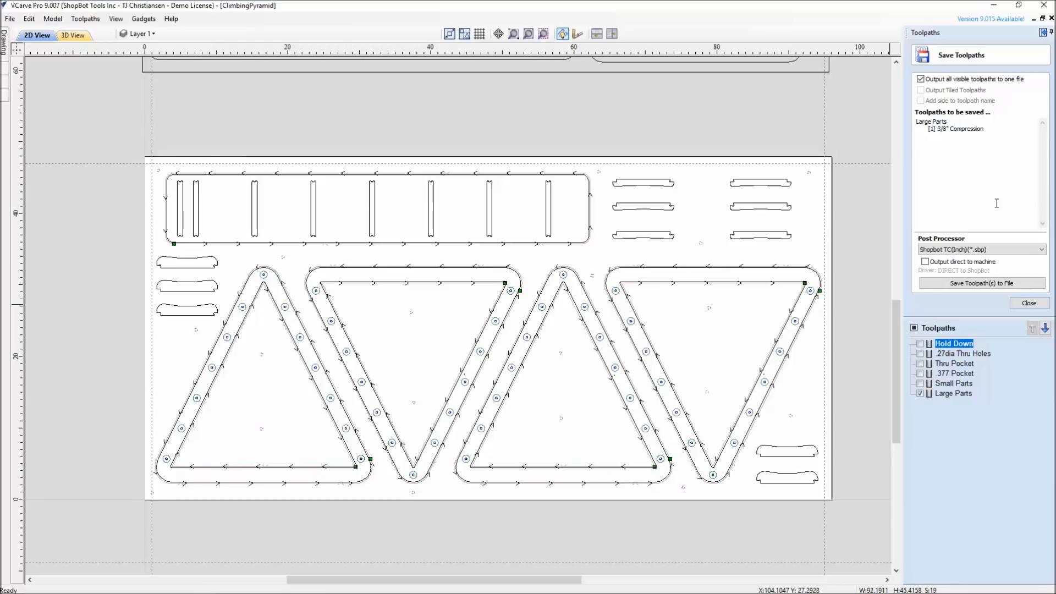
click(914, 328)
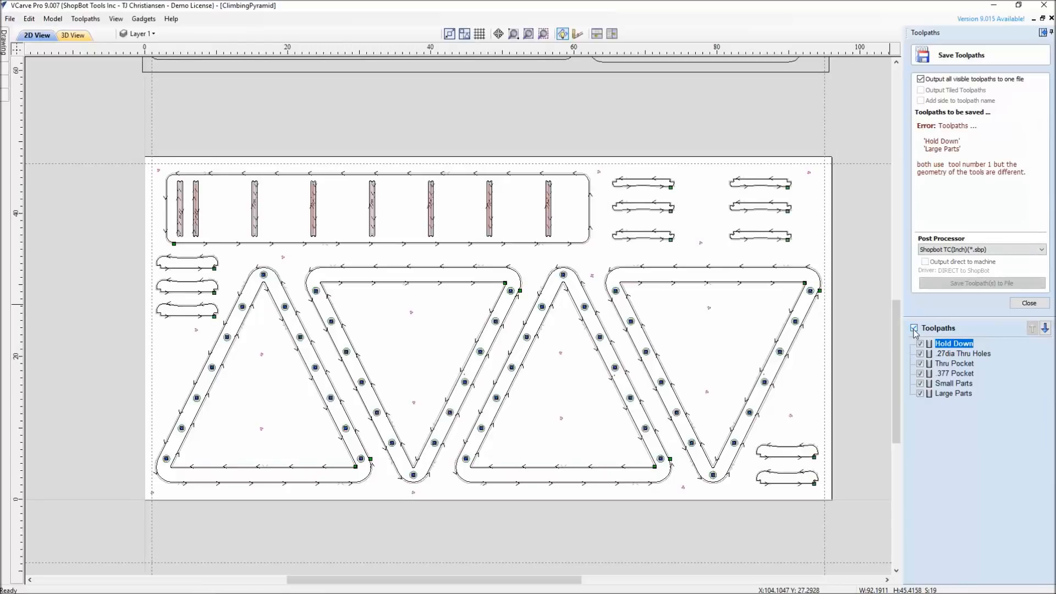
click(915, 329)
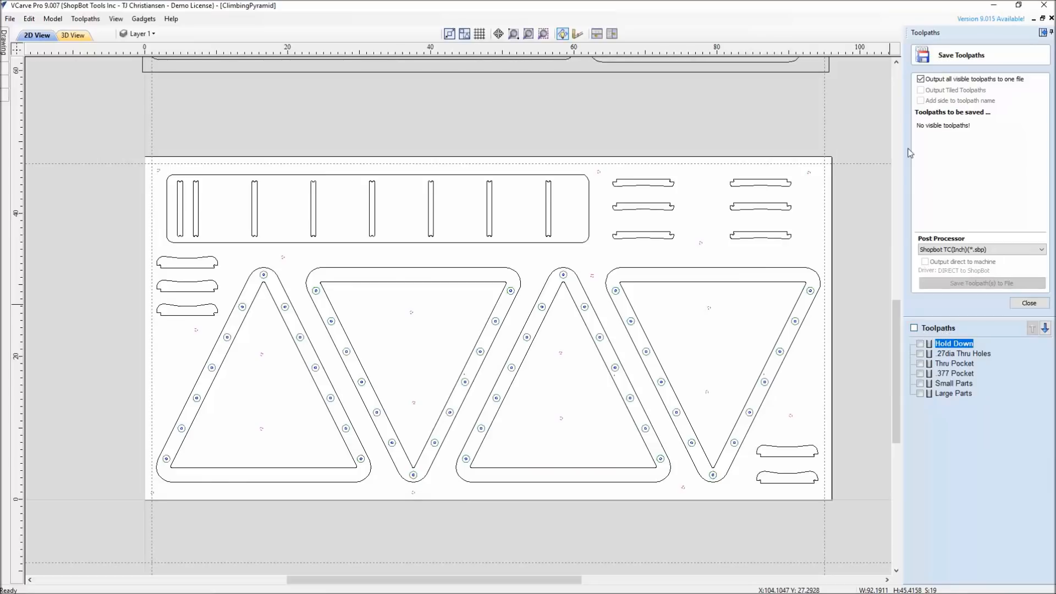
click(914, 328)
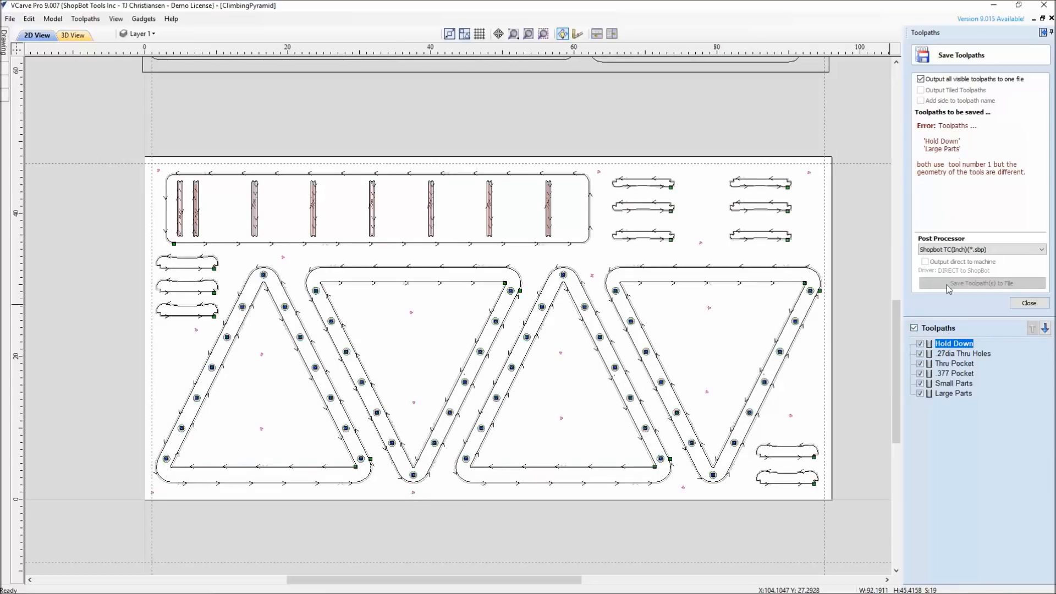
click(915, 328)
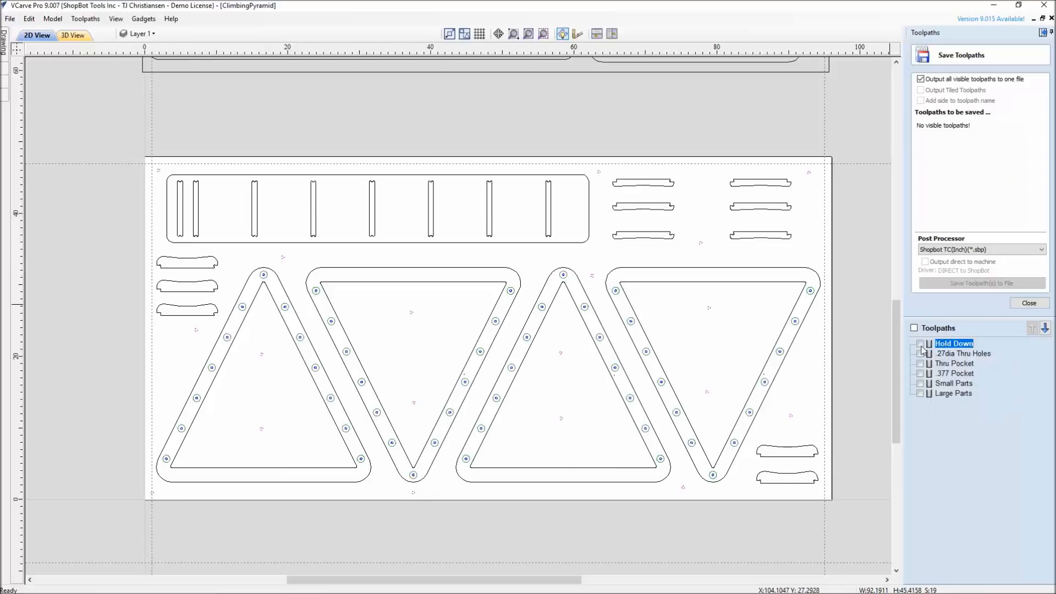
Include only Hold Down and .27dia Thru Holes in the output, start saving them to a file and cancel the save
click(920, 345)
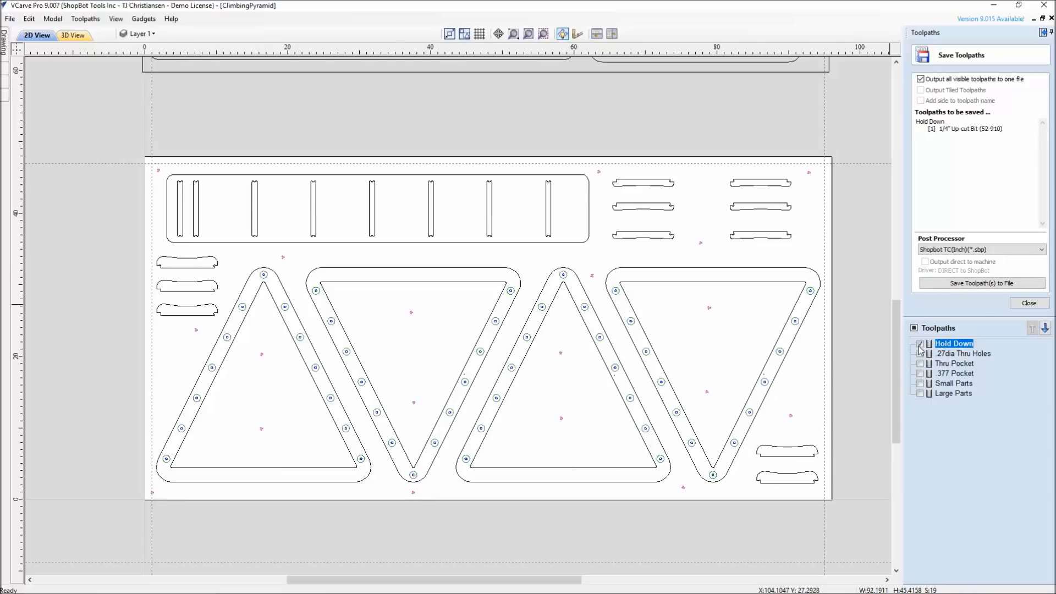
click(921, 354)
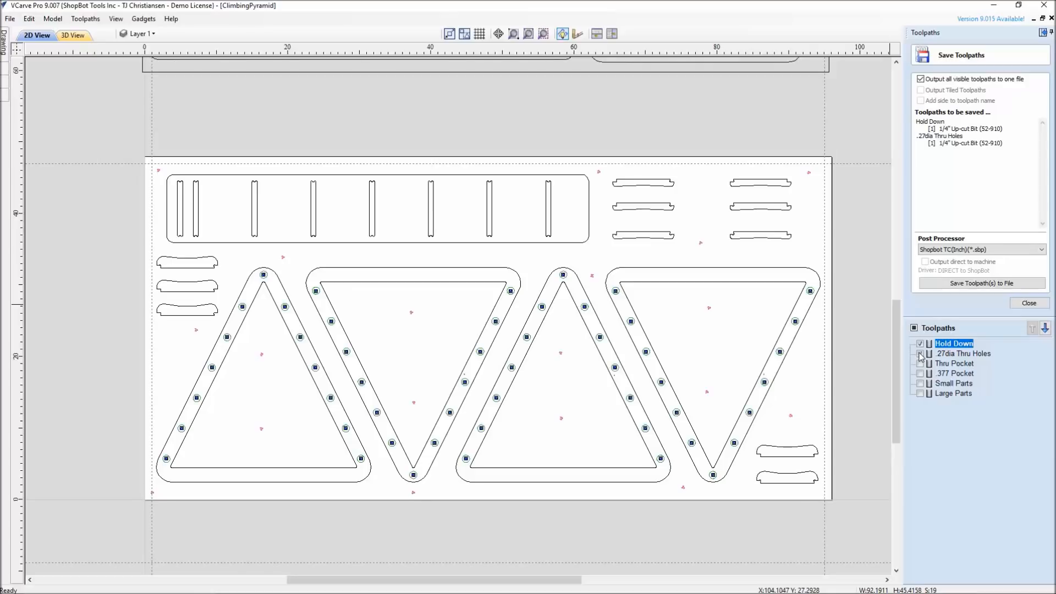
click(982, 283)
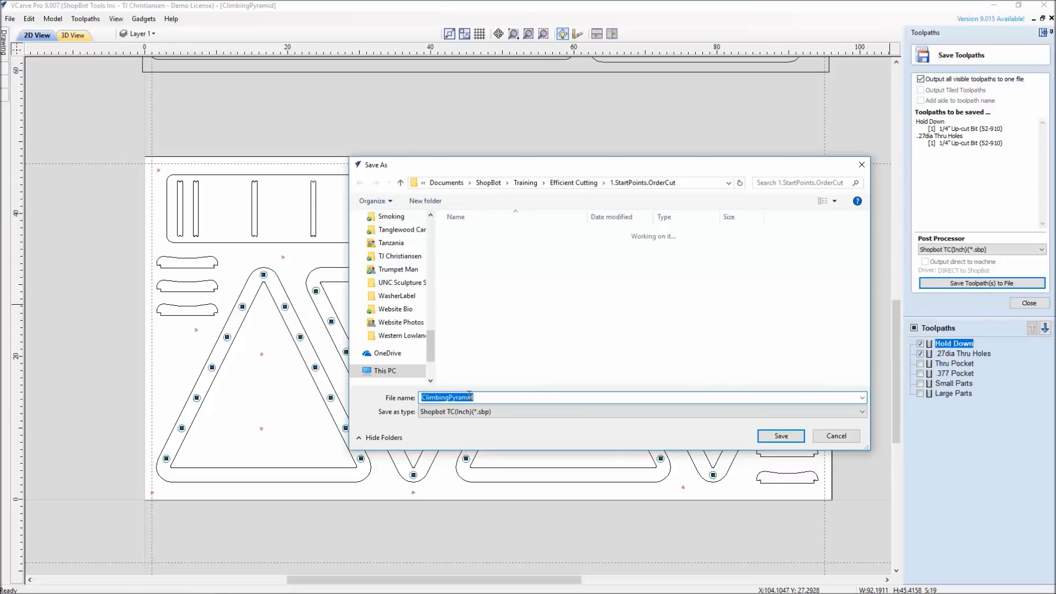
click(839, 439)
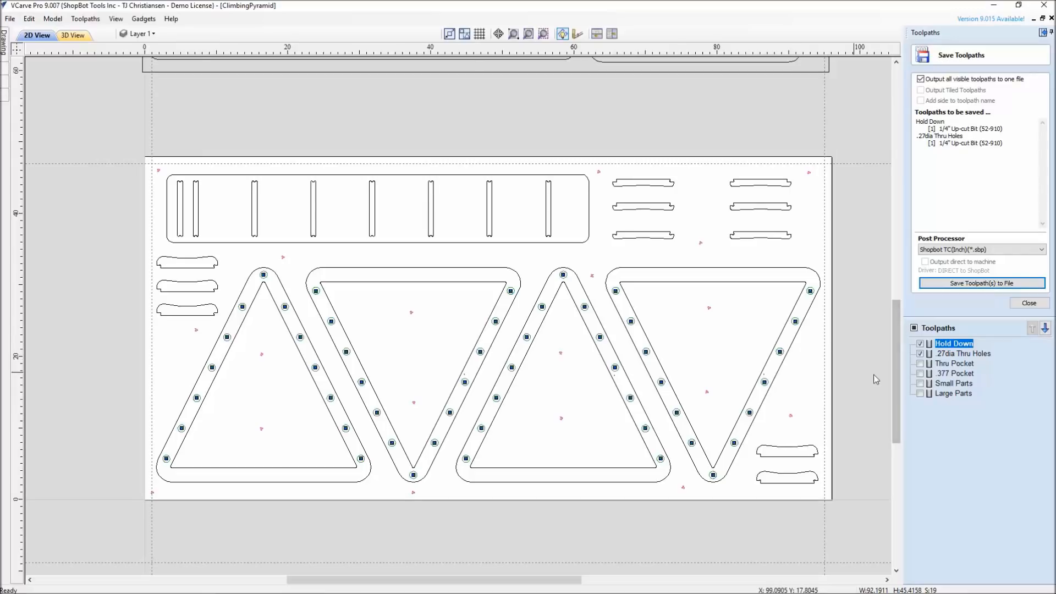
Replace the toolpaths included in the output with Thru Pocket, .377 Pocket and Small Parts
mouse_move(944, 345)
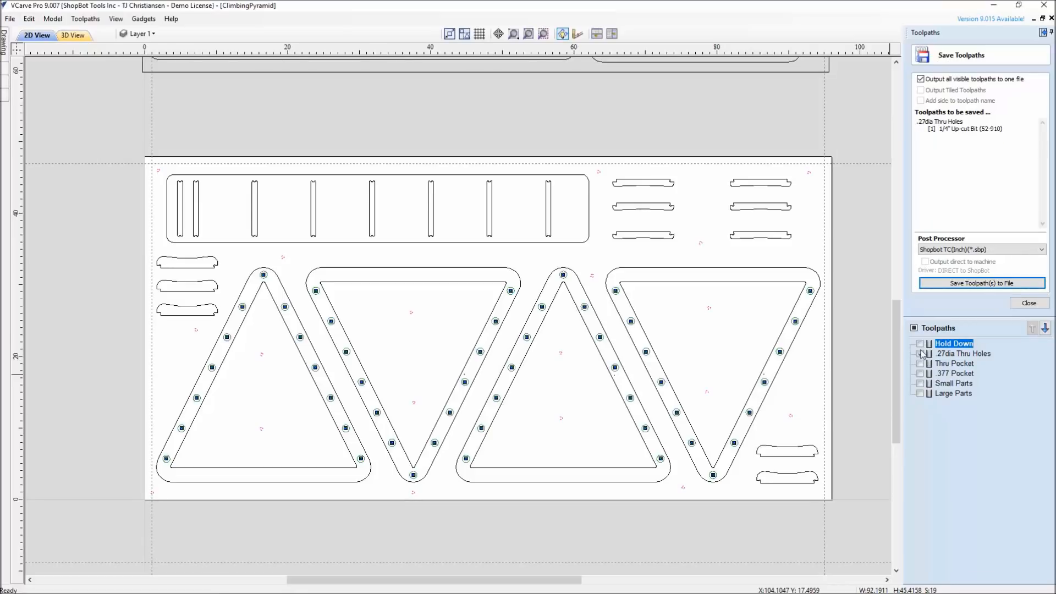
click(921, 354)
click(920, 364)
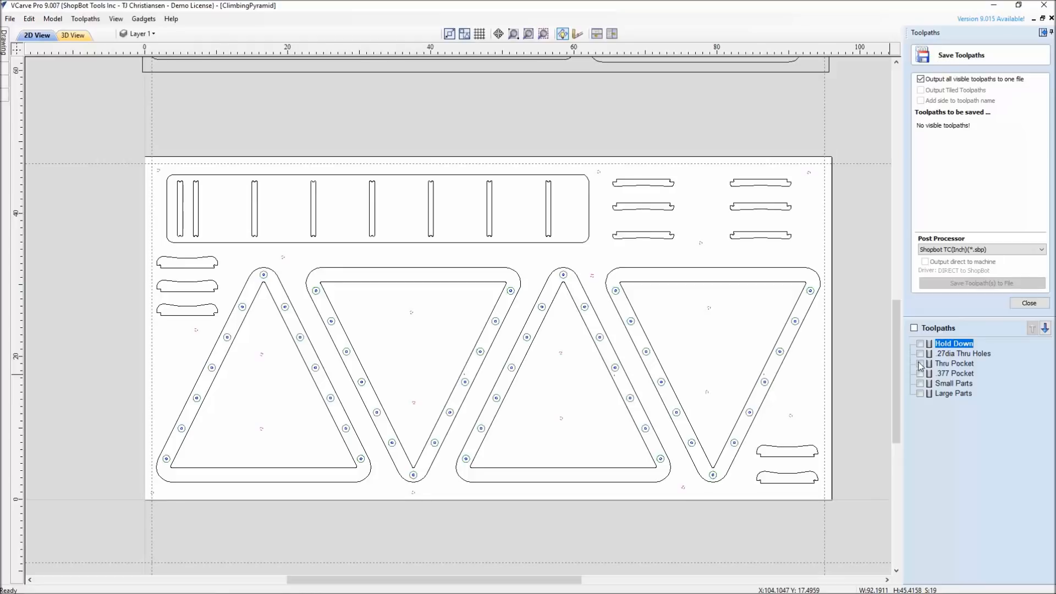
click(920, 374)
click(920, 384)
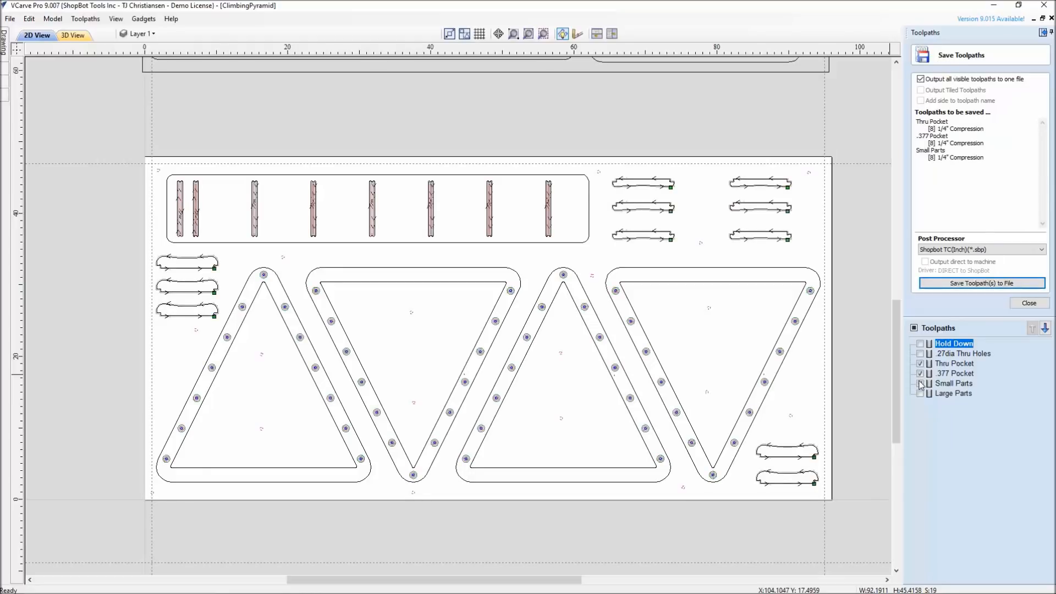
Check the tool details of Thru Pocket and exclude Thru Pocket, .377 Pocket and Small Parts from the output
mouse_move(941, 366)
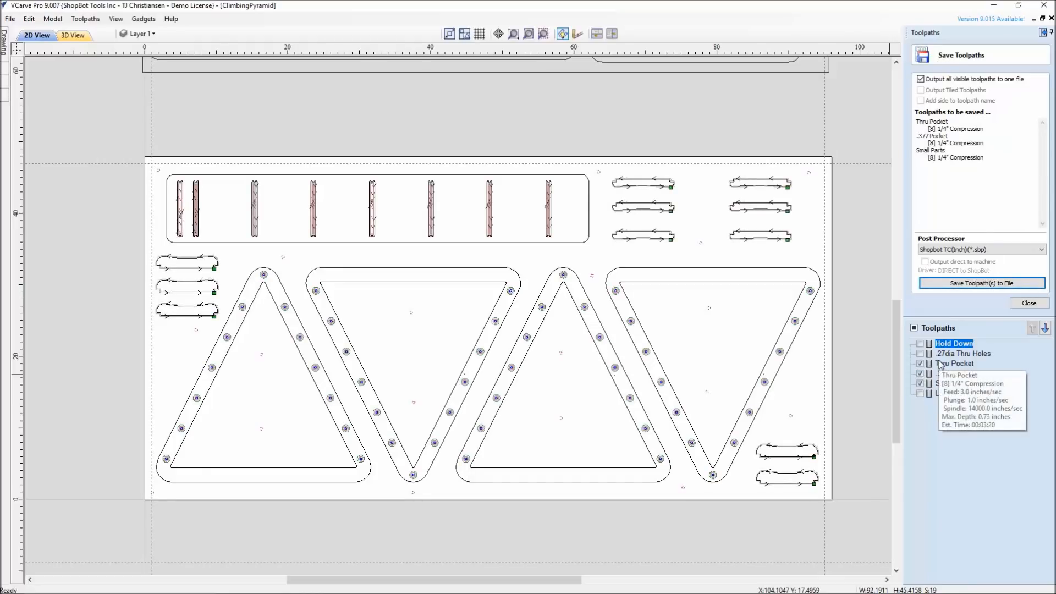
click(921, 364)
click(920, 374)
click(920, 384)
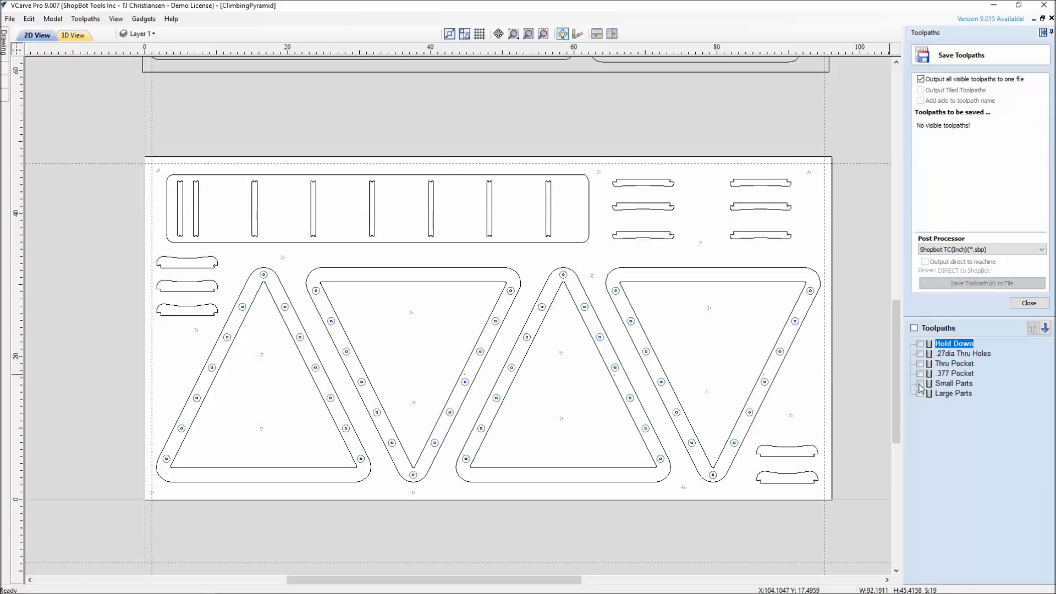
click(921, 384)
click(920, 383)
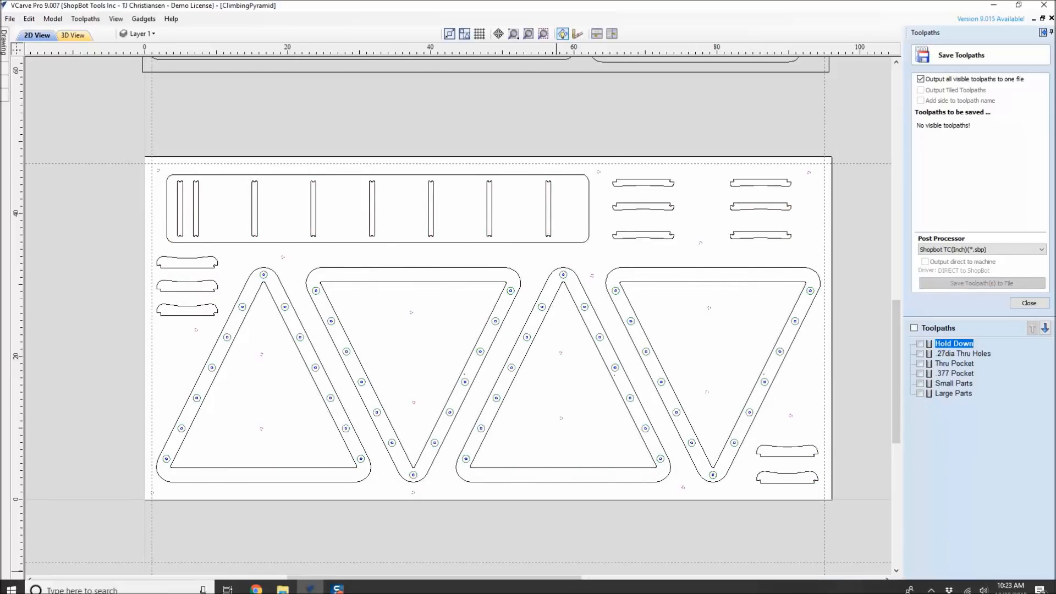
Switch to File Explorer, open the ClimbingPyramidToolPath folder in 6.File.Naming and reduce the window so the toolpath list shows beside it
click(281, 586)
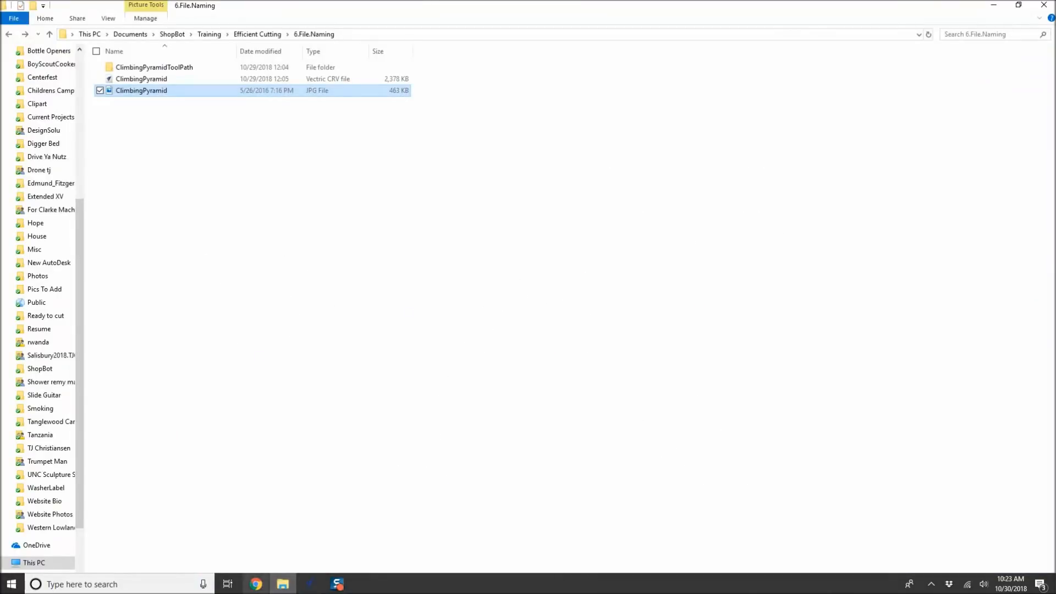
double_click(143, 71)
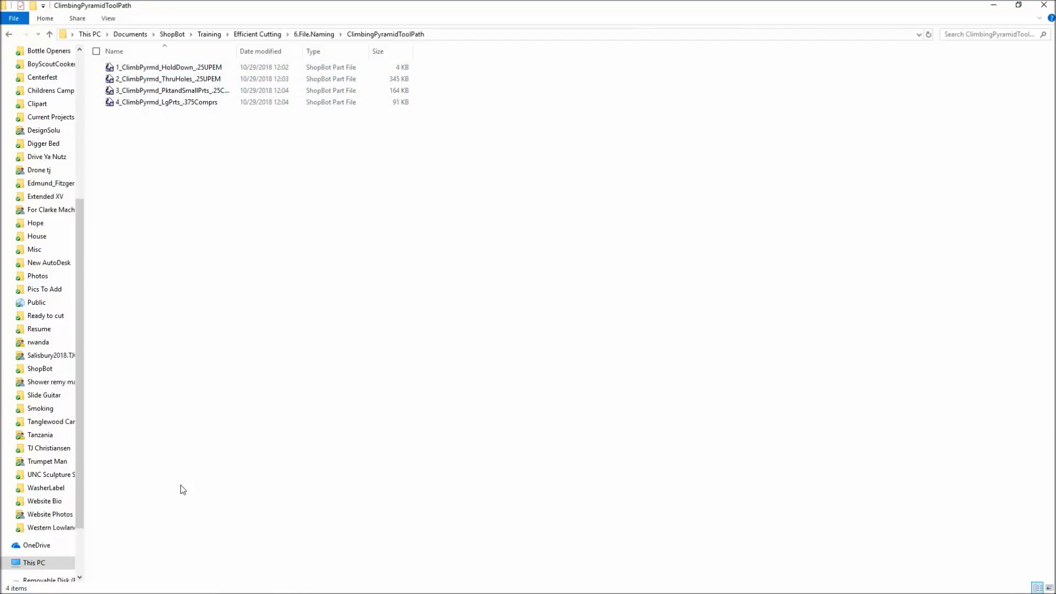
click(1019, 6)
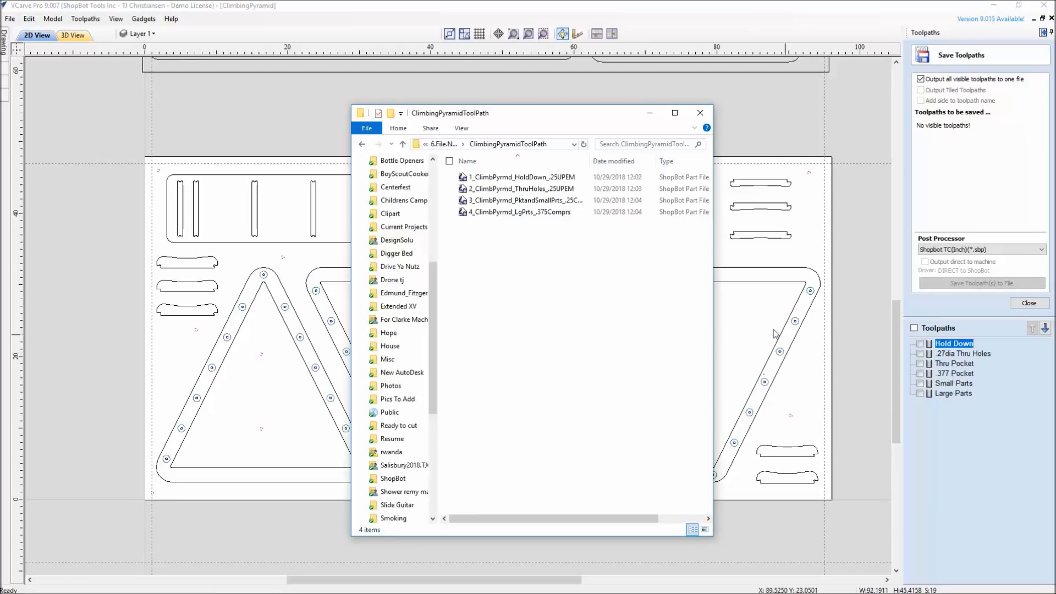
Widen the file name column and examine how the hold-down, through-hole, and pocket and small-parts toolpath files are numbered and named by tool
scroll(688, 330, right, 3)
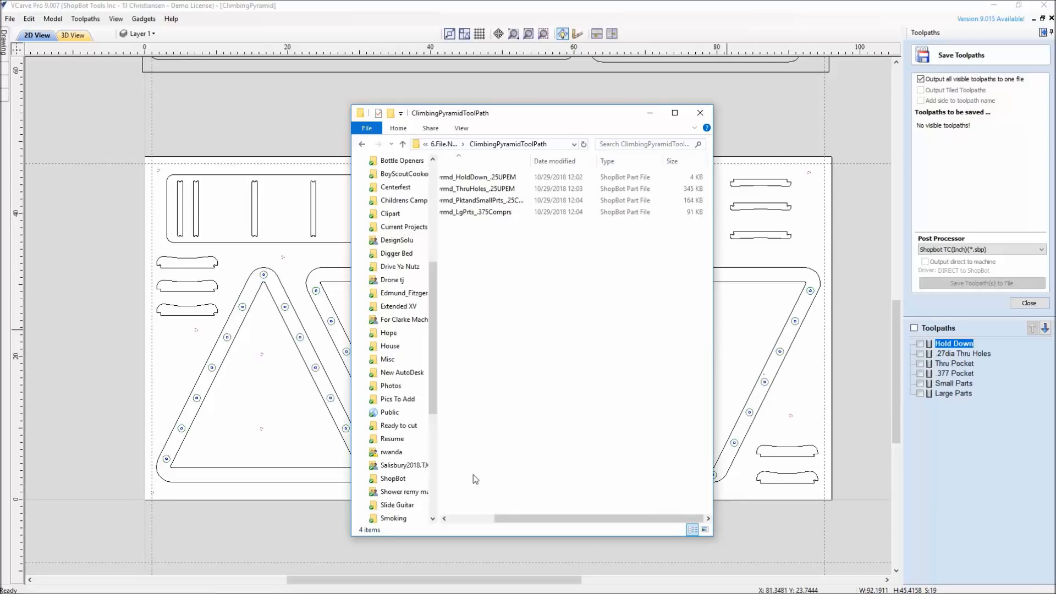
drag(510, 516, 462, 517)
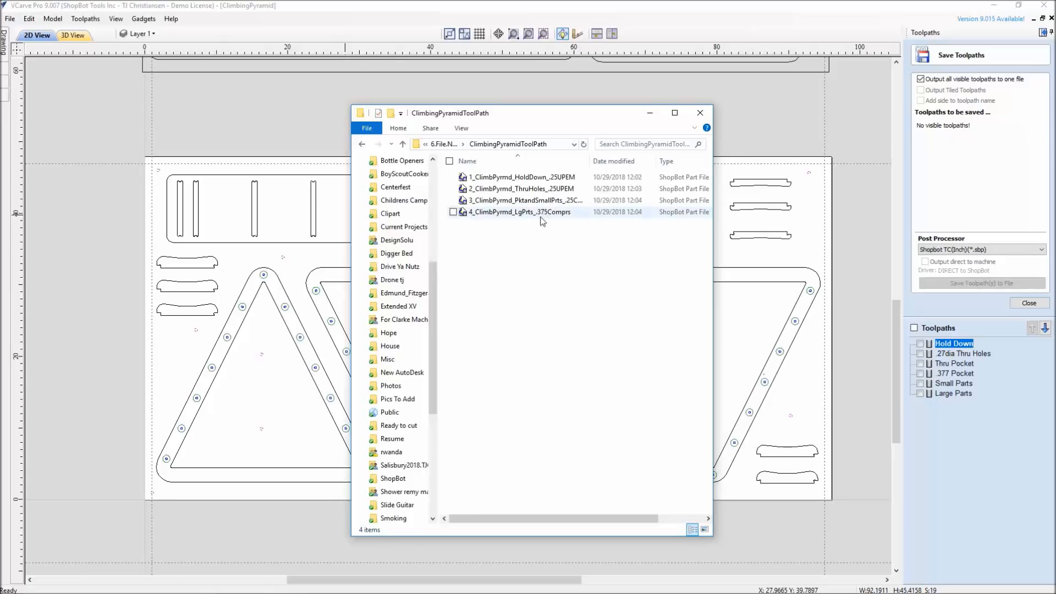
drag(589, 161, 639, 161)
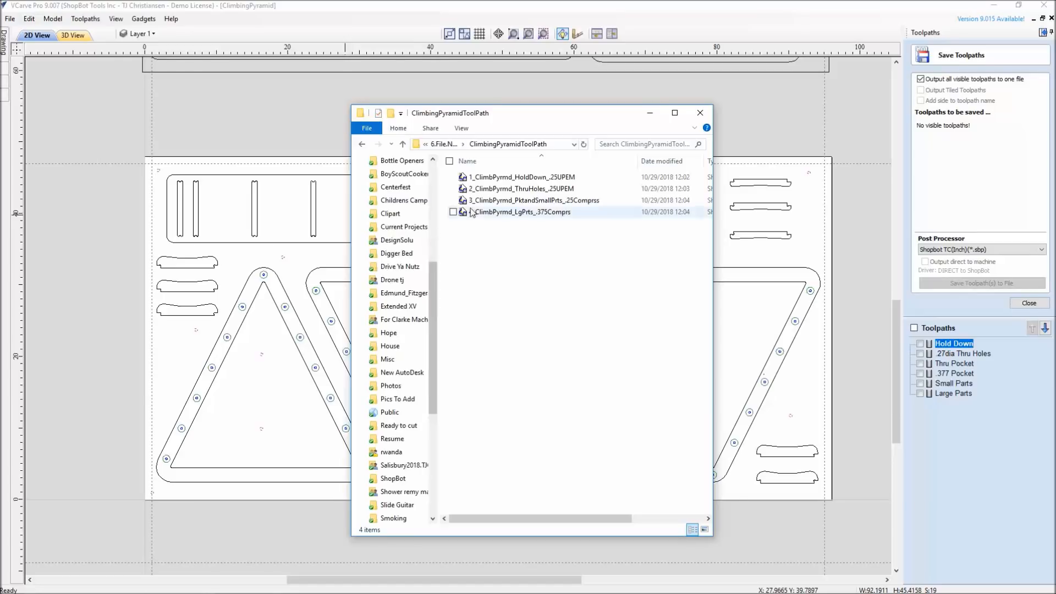
click(573, 181)
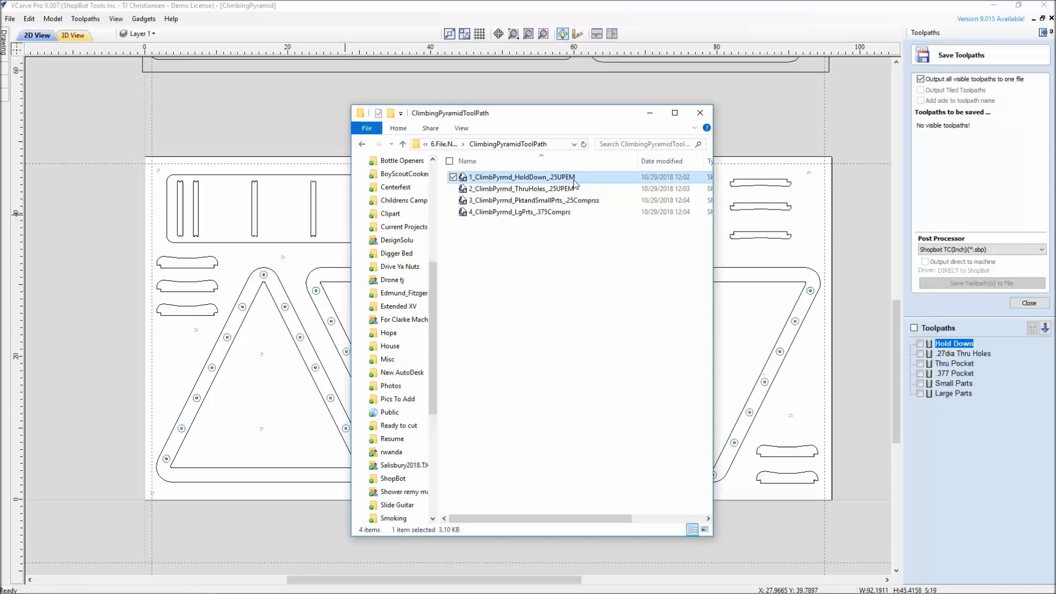
click(513, 189)
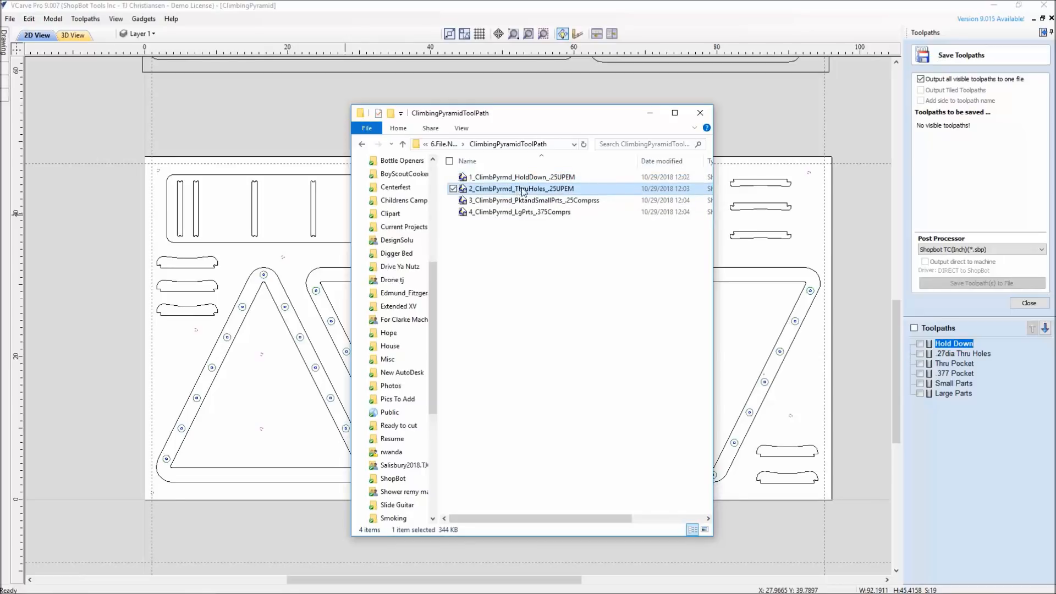
click(477, 201)
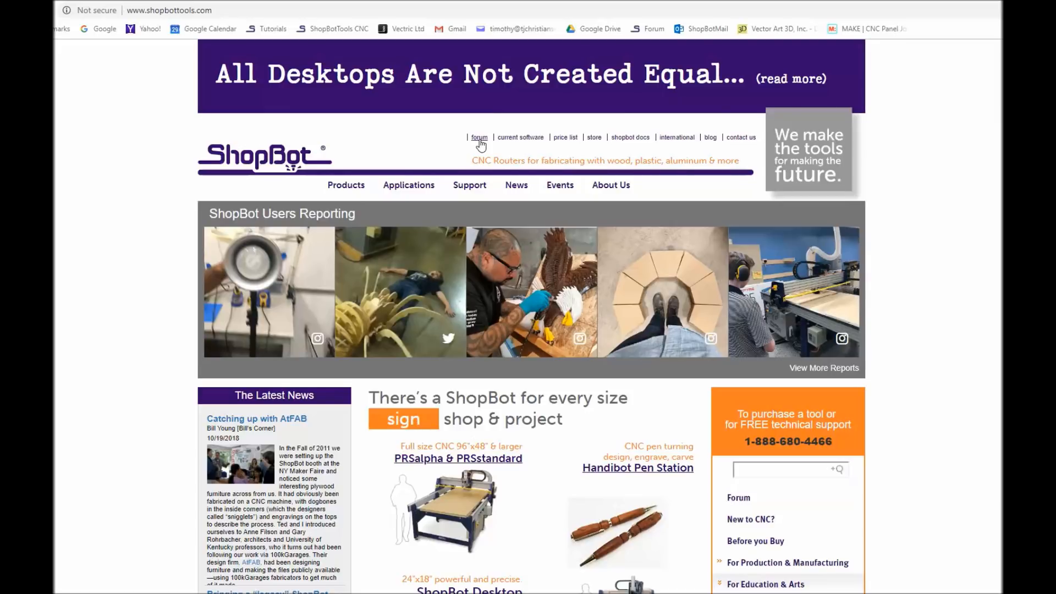
Look over the shopbottools.com home page in the browser for its forum, training, project, contact and newsletter links
scroll(687, 395, down, 3)
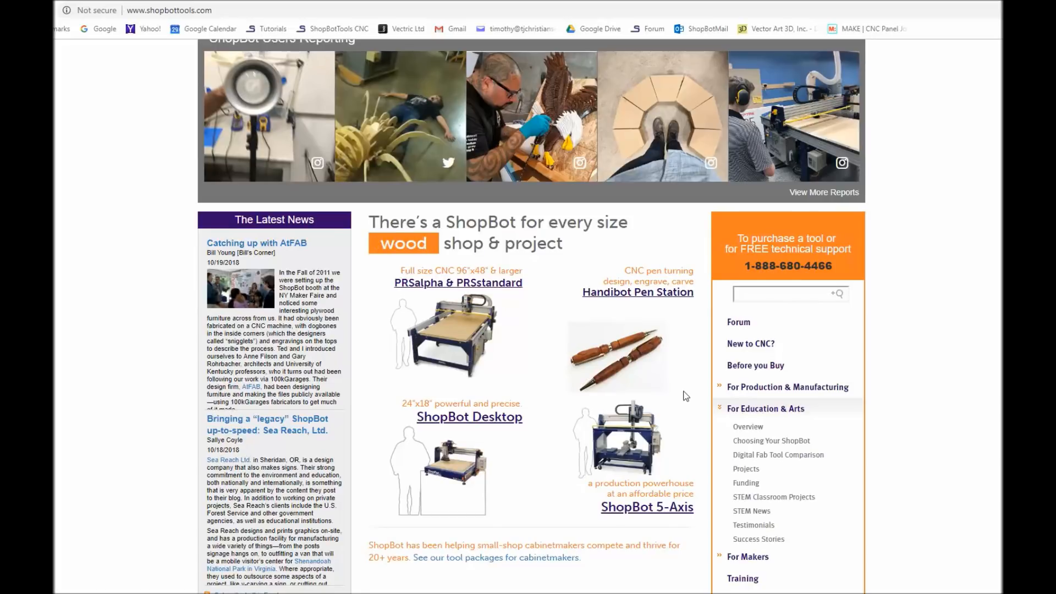
scroll(686, 395, down, 2)
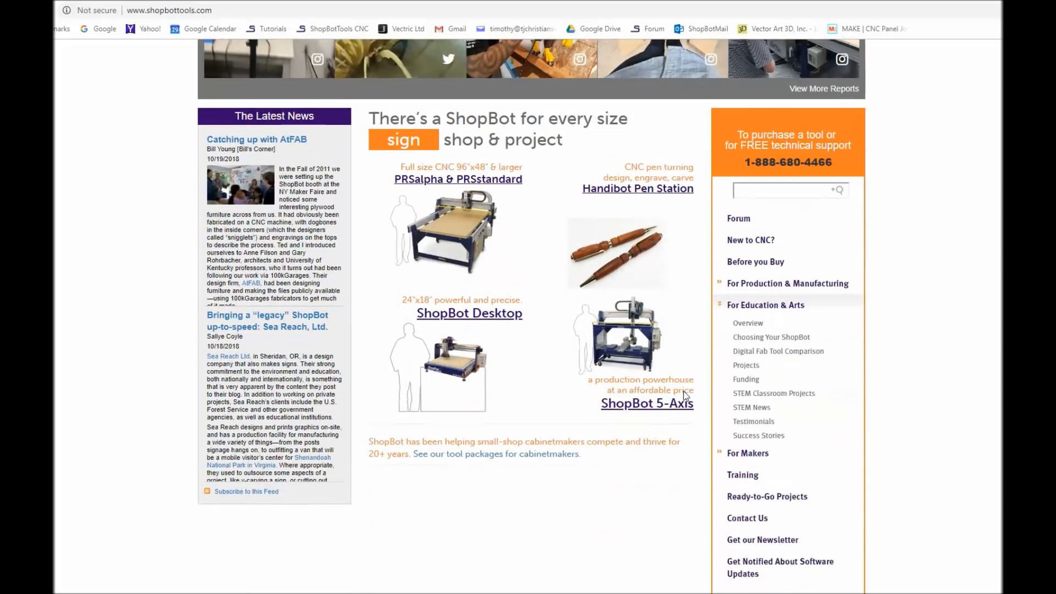
scroll(663, 413, down, 1)
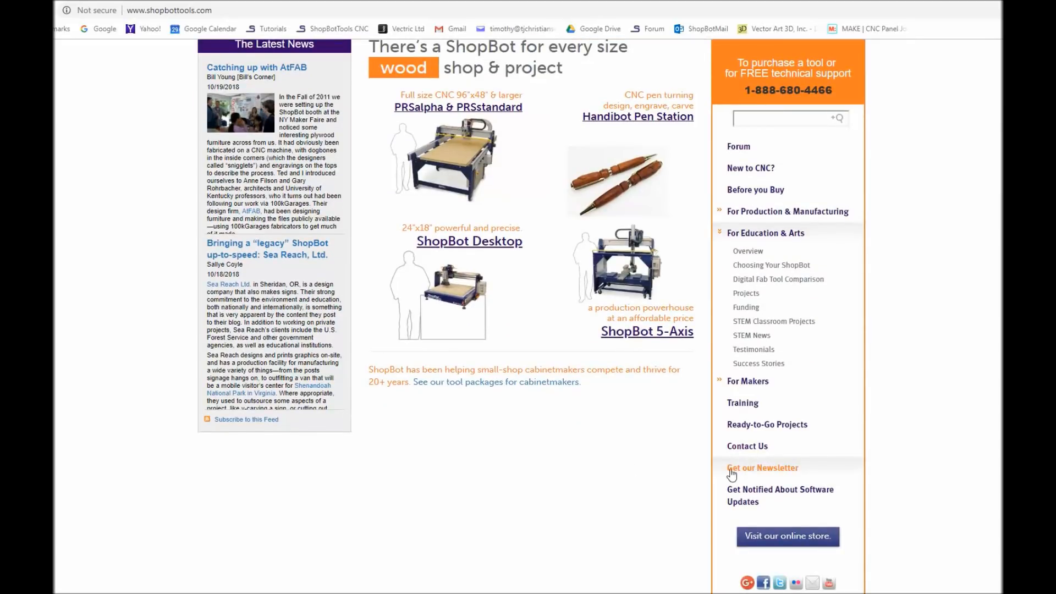
scroll(550, 436, up, 3)
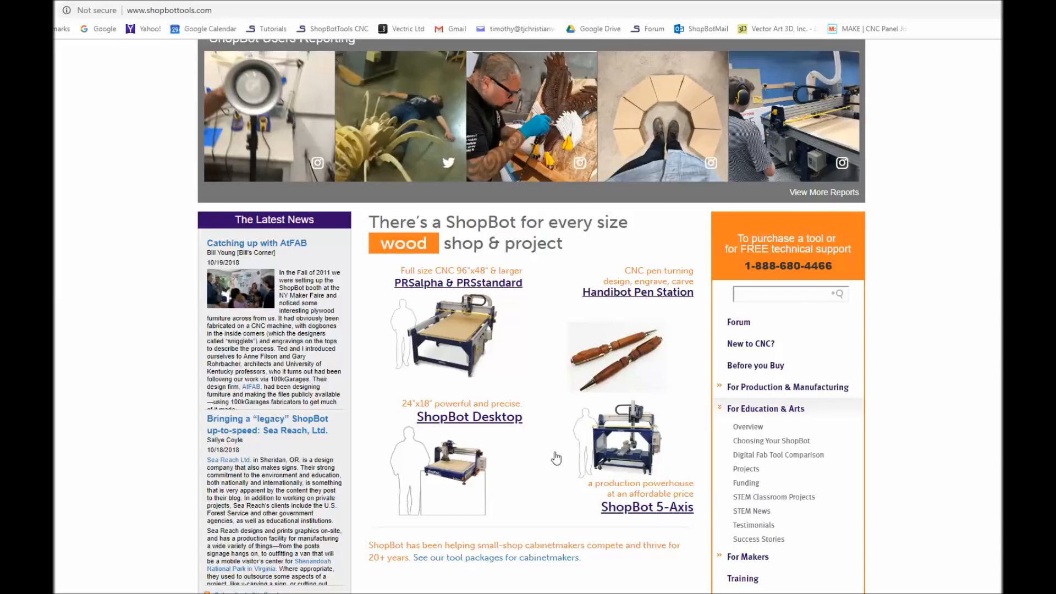
scroll(556, 459, down, 3)
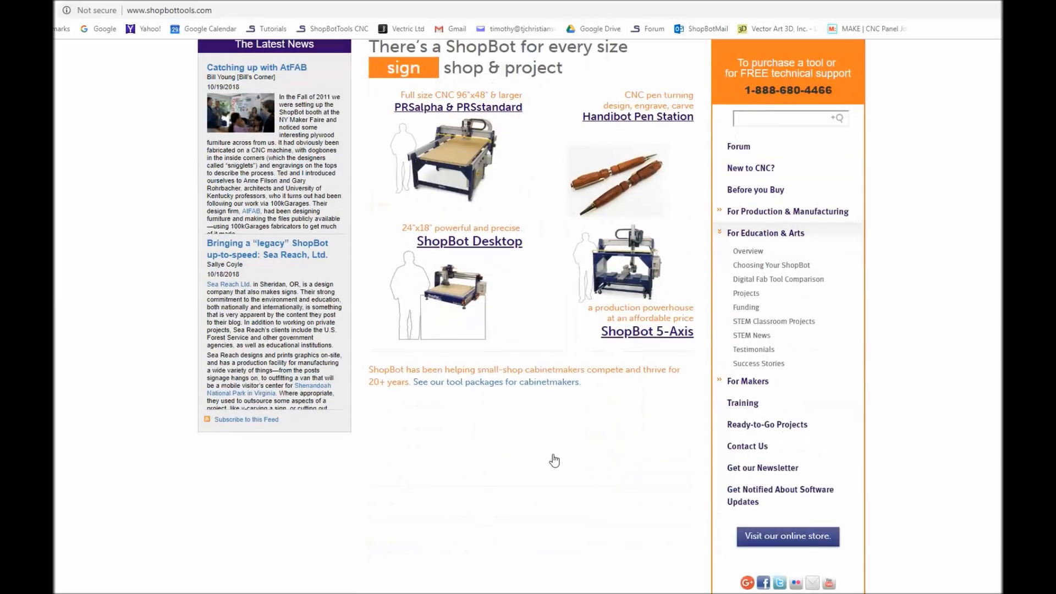
scroll(541, 491, up, 4)
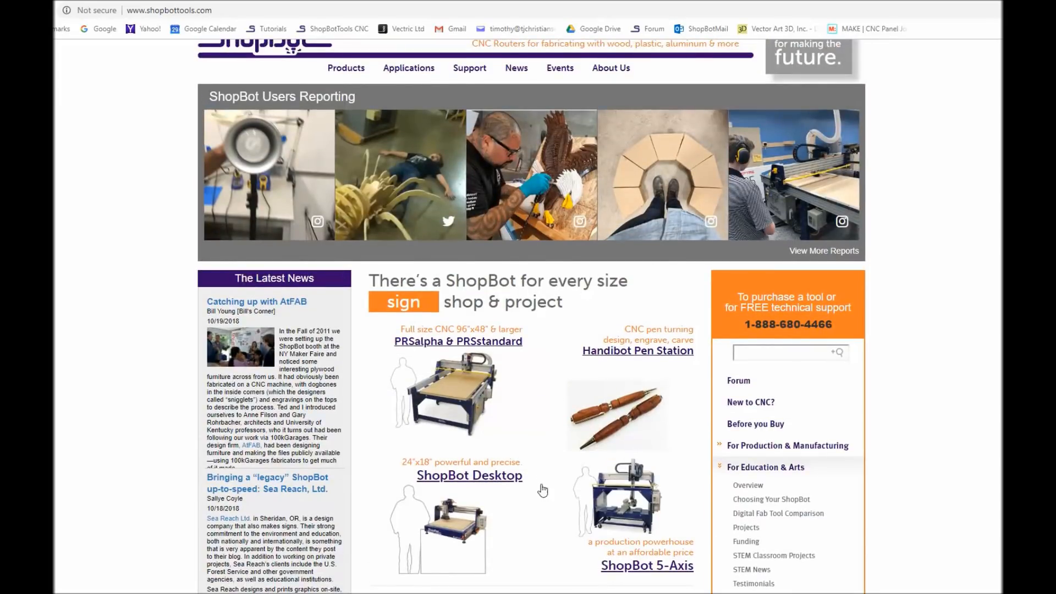